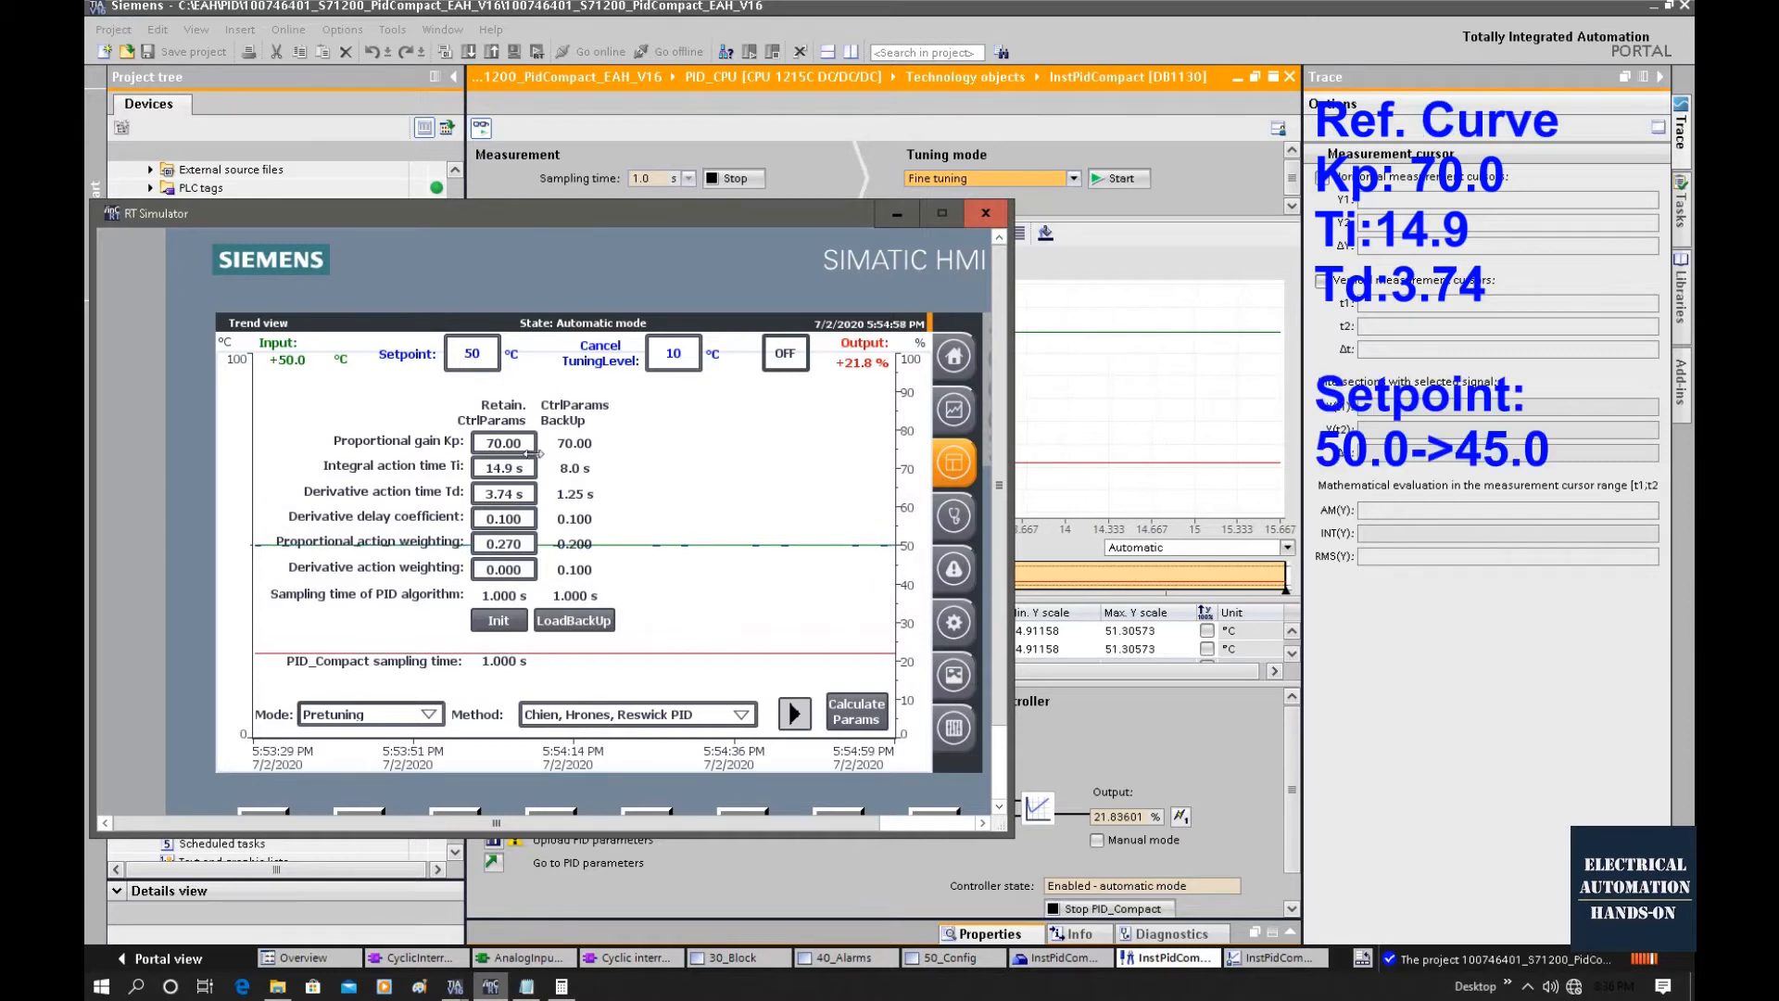
Step: Set the temperature setpoint on the HMI trend view to 45 °C and shift the simulator window upward
{"action": "left_click", "coordinate": [468, 352]}
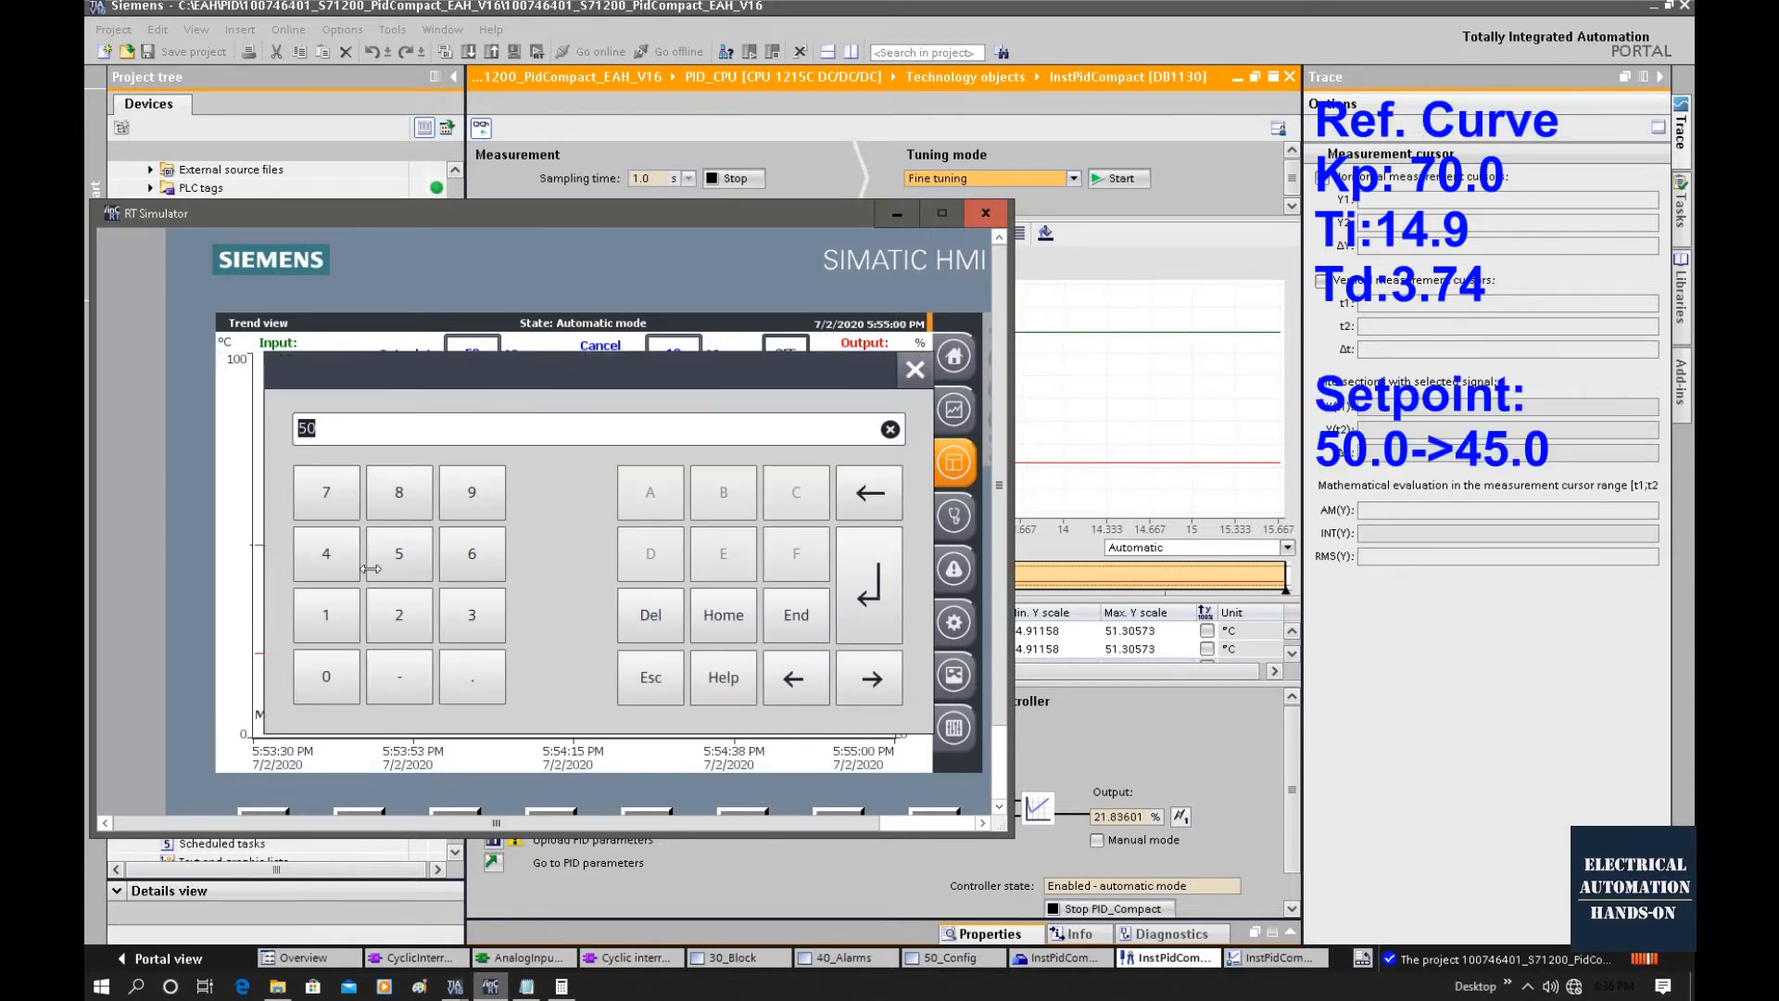
{"action": "type", "text": "4"}
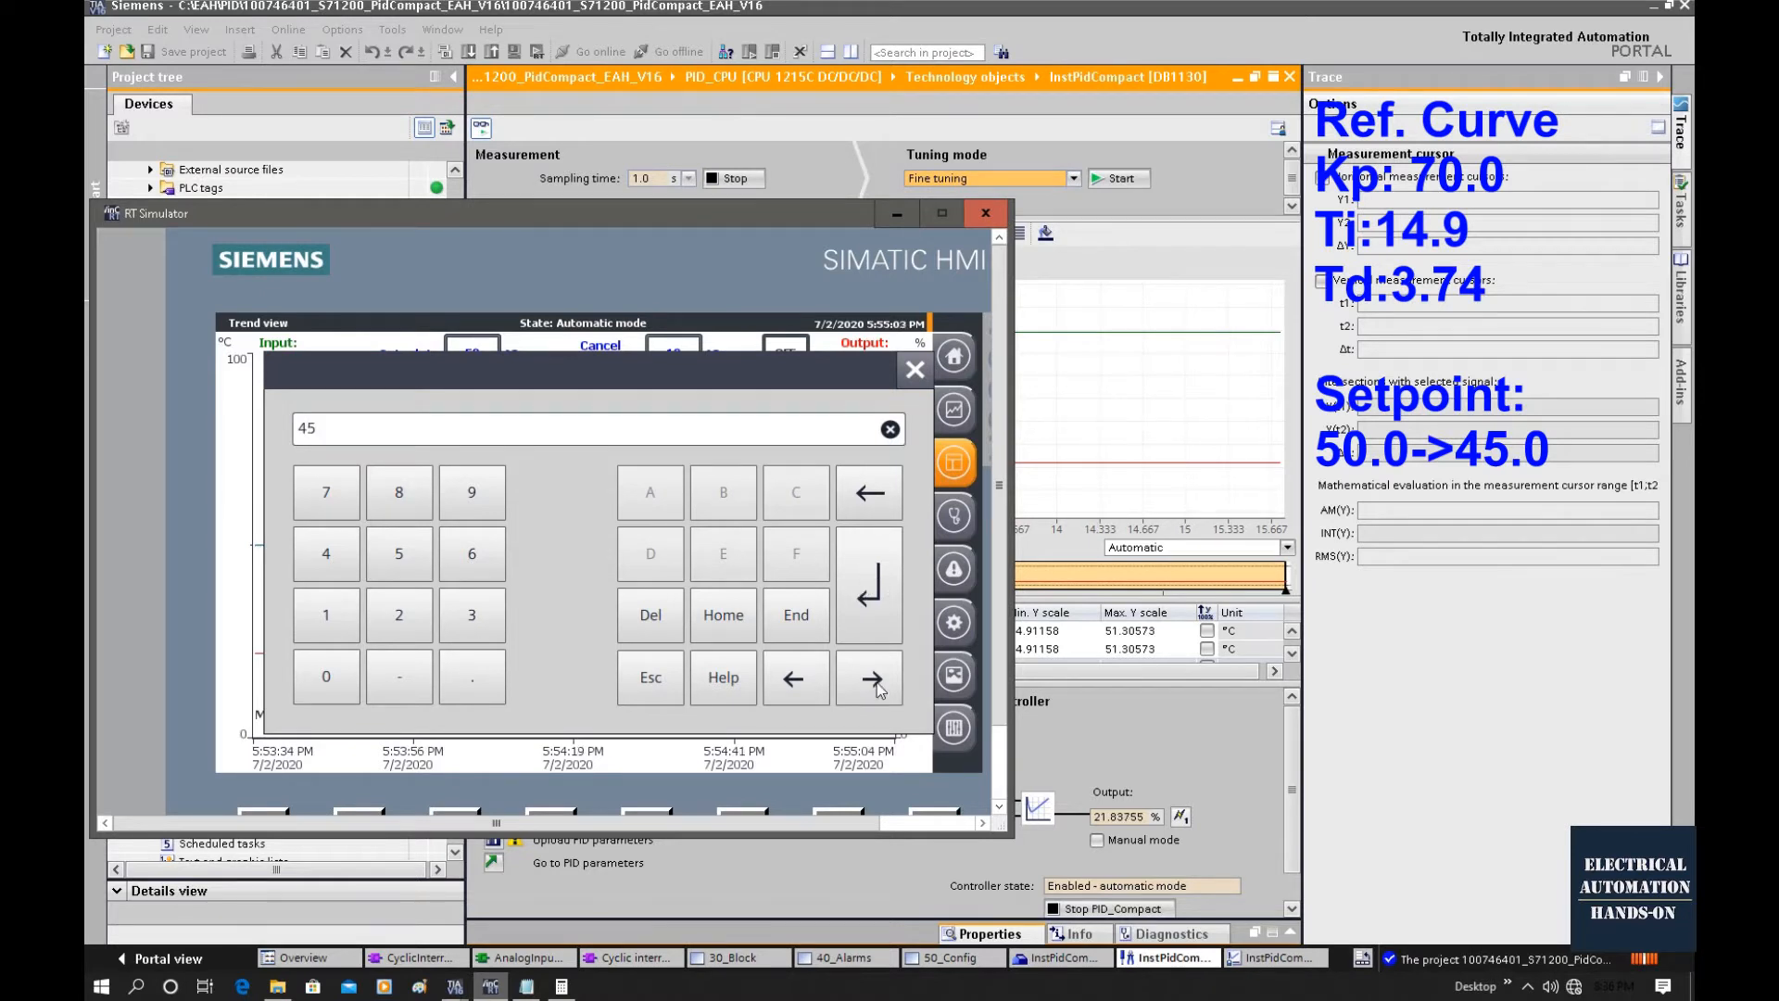
{"action": "left_click", "coordinate": [886, 639]}
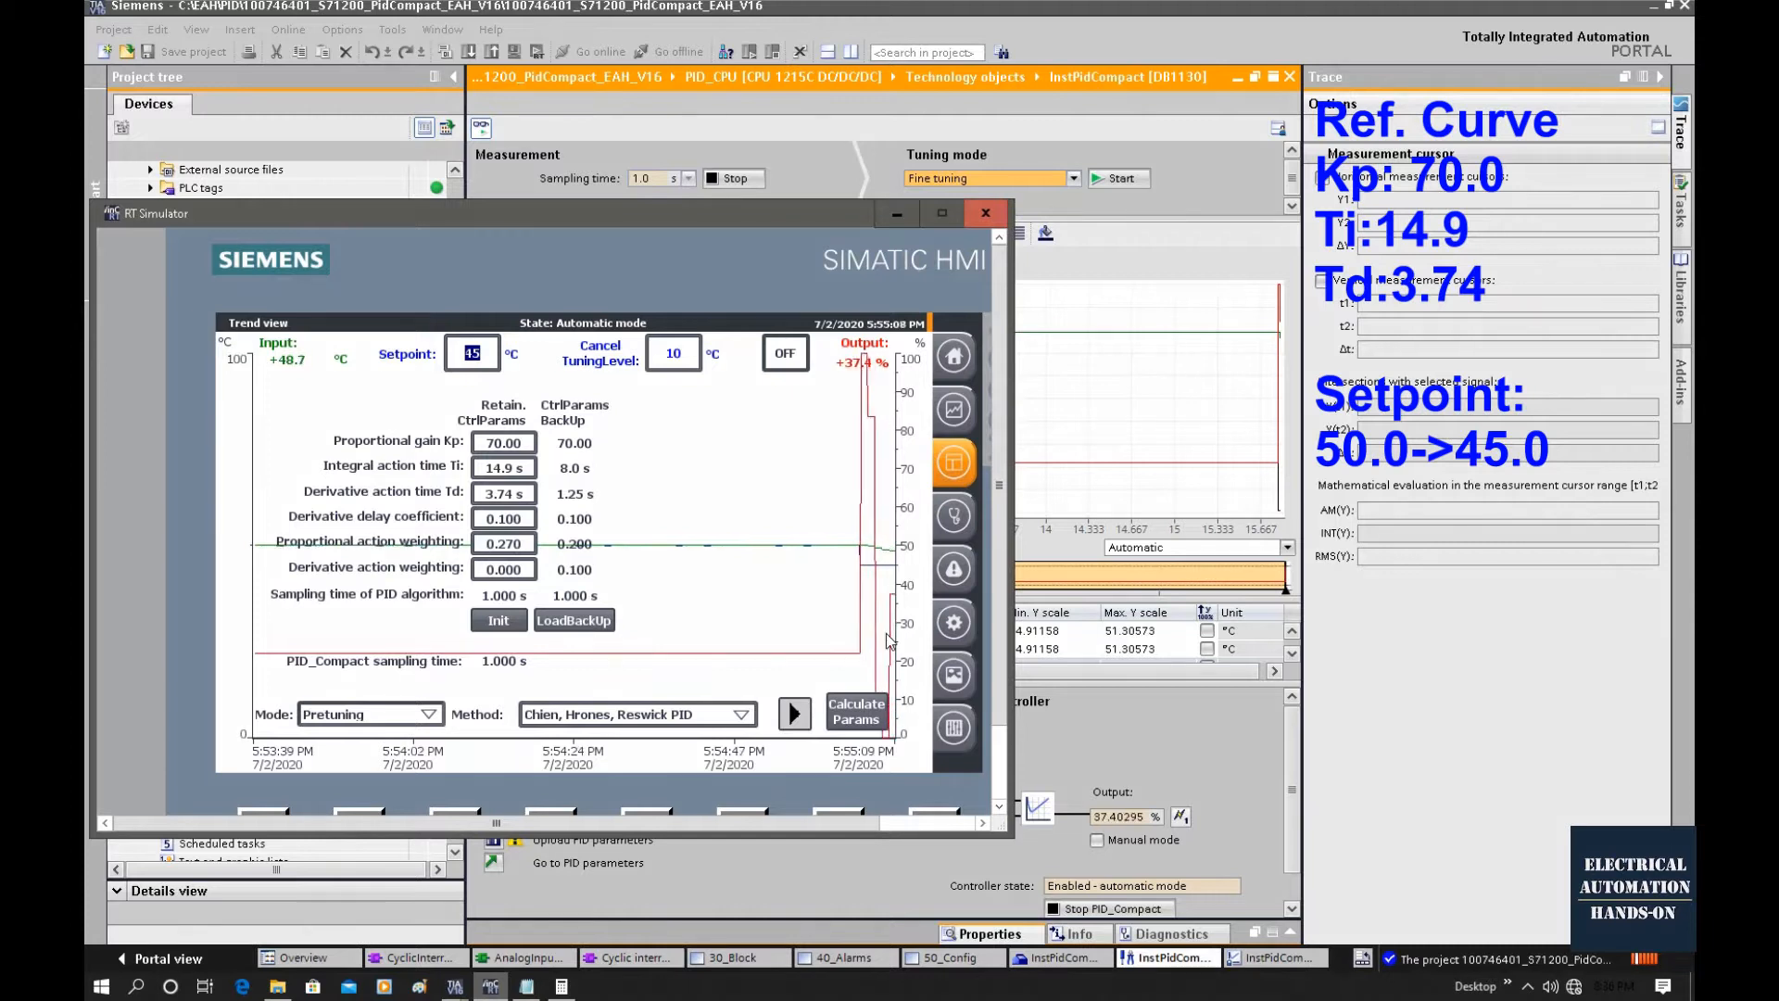
{"action": "left_click_drag", "start_coordinate": [833, 219], "coordinate": [839, 154]}
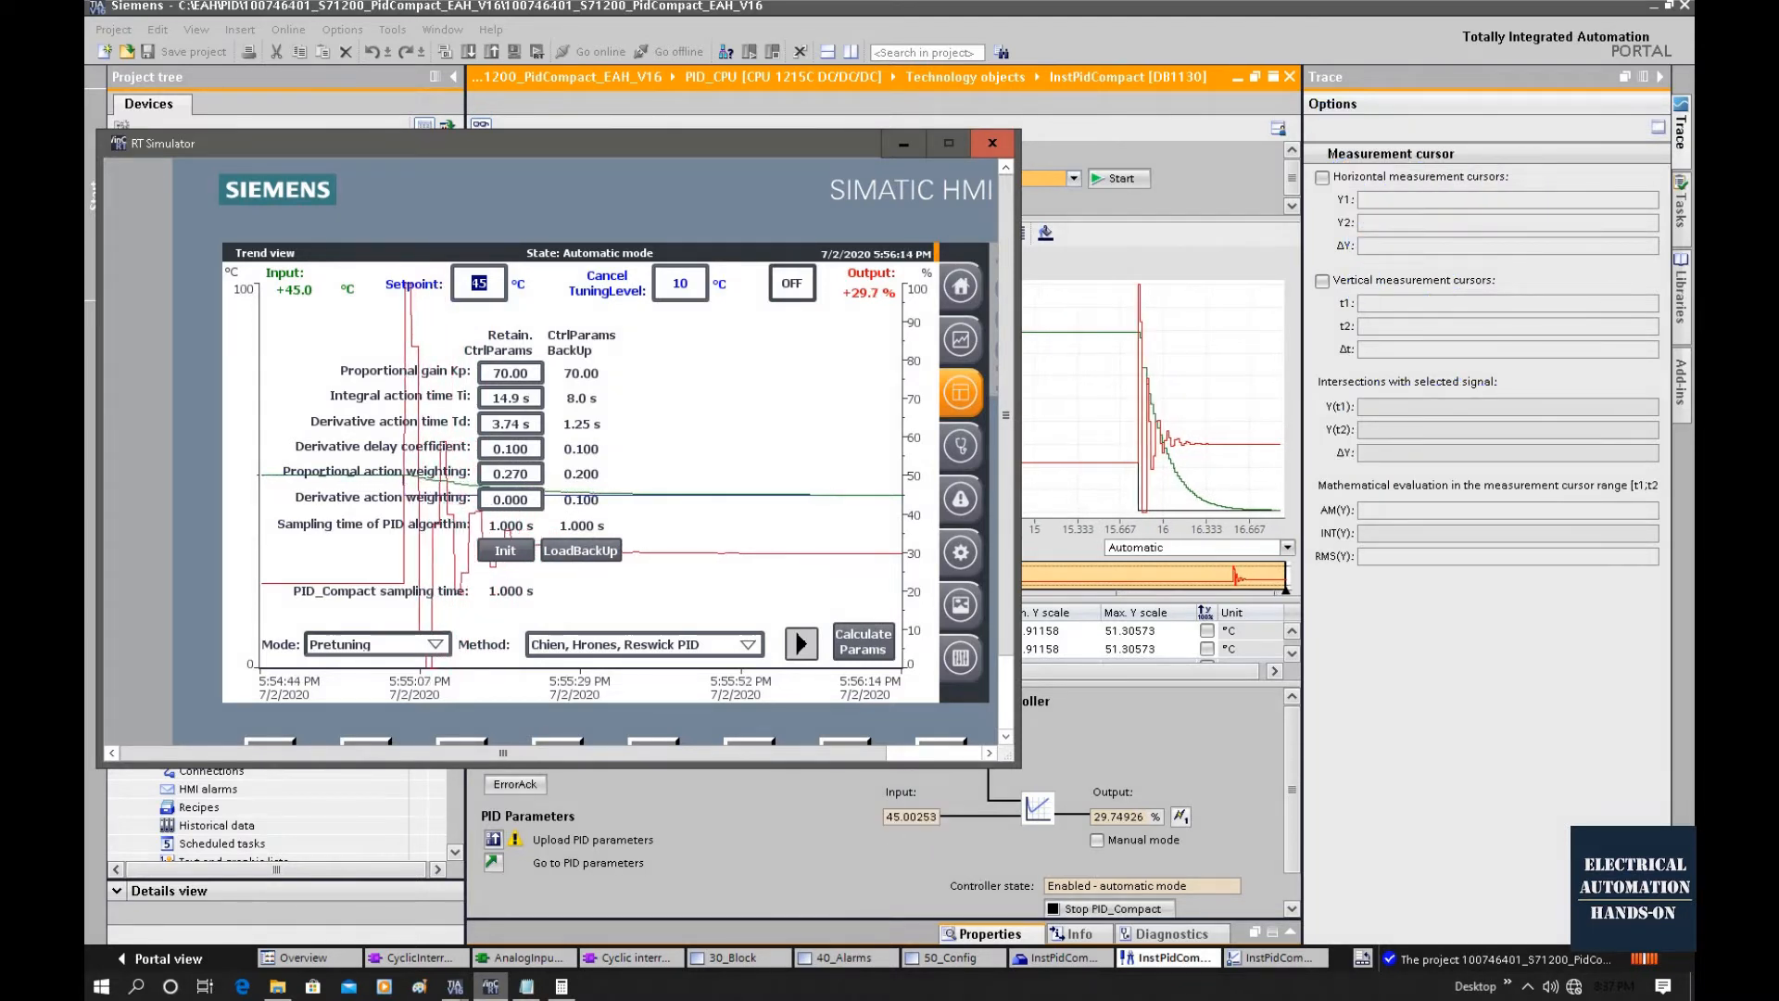
Step: Set the temperature setpoint on the HMI trend view to 50 °C
{"action": "left_click", "coordinate": [479, 286]}
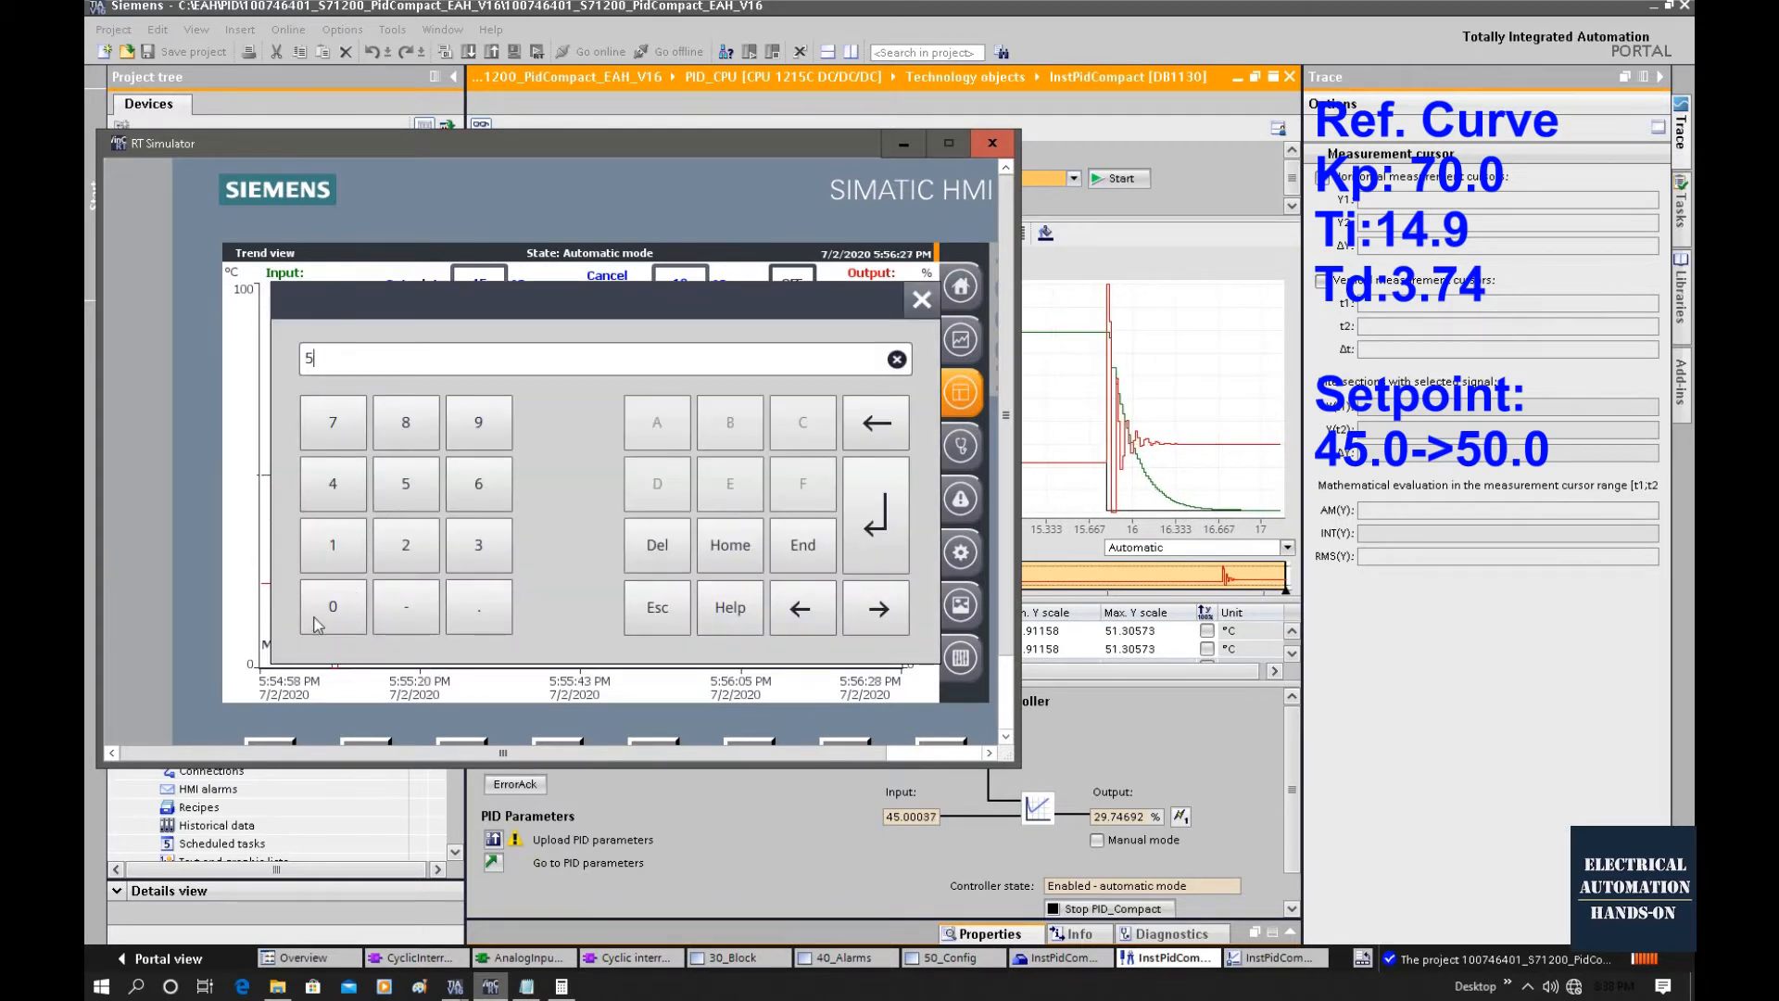
{"action": "type", "text": "0"}
{"action": "left_click", "coordinate": [876, 518]}
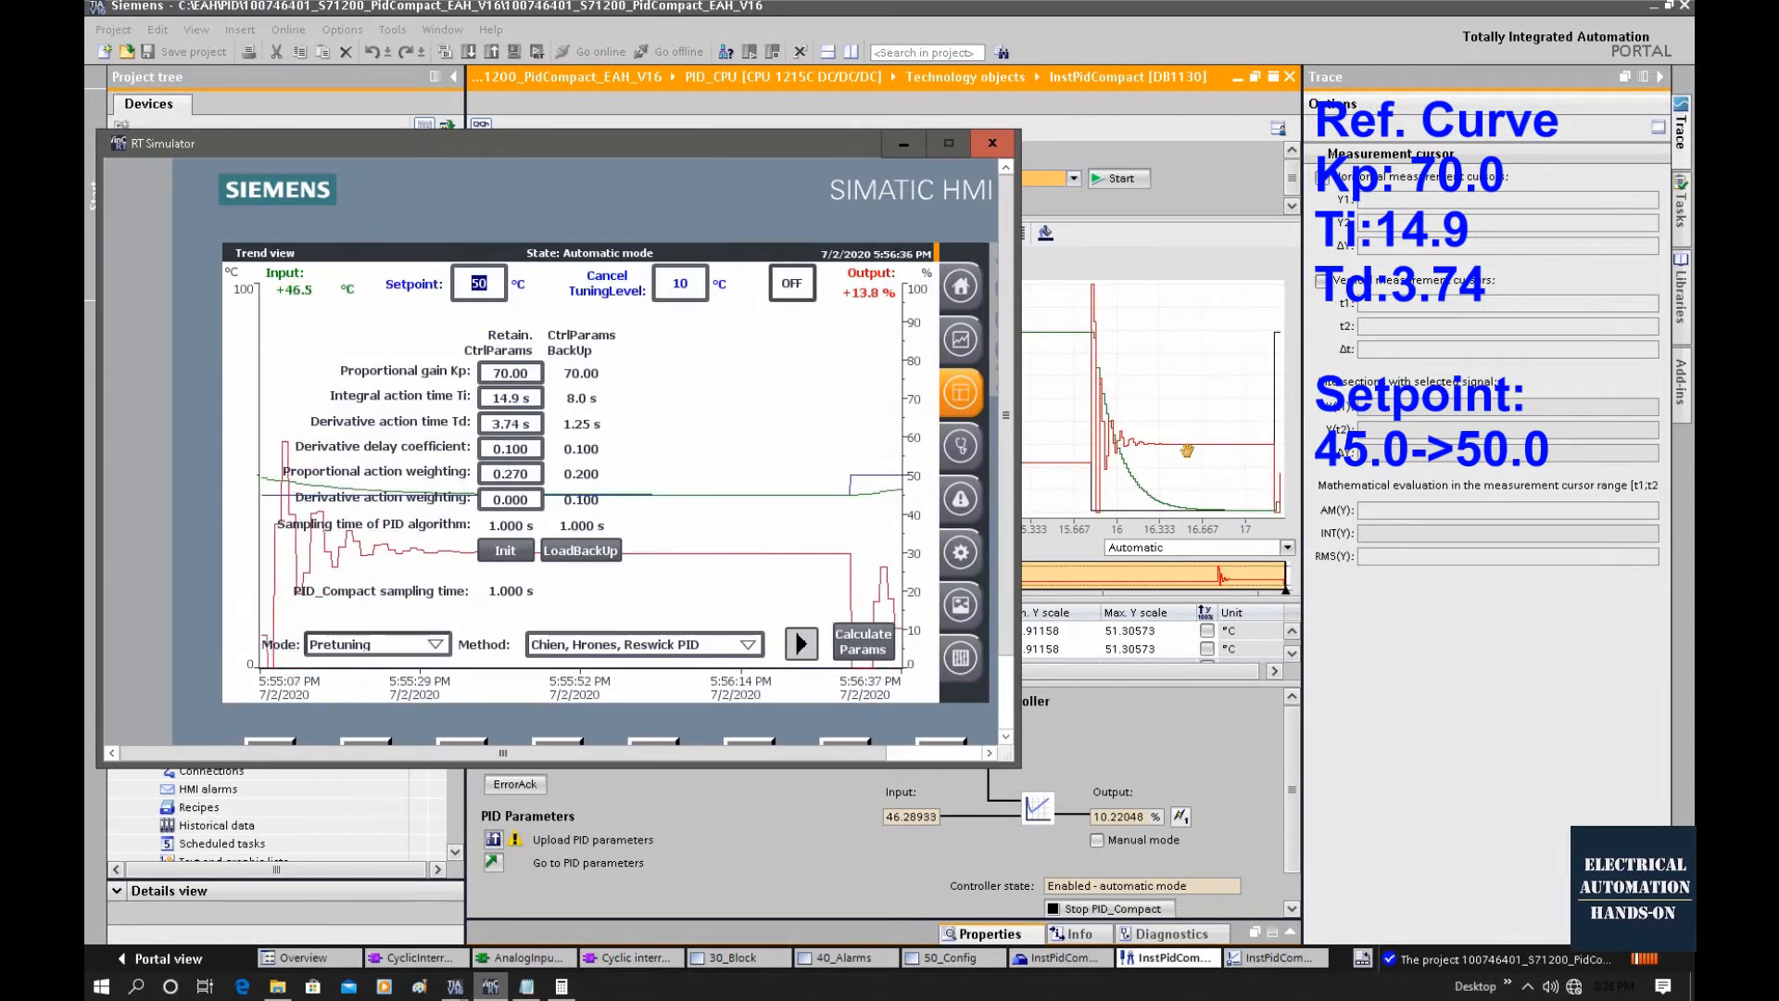
Step: Measure the duration of the falling step response in the PID trace with the two vertical measurement cursors
{"action": "left_click", "coordinate": [1198, 394]}
{"action": "left_click", "coordinate": [886, 234]}
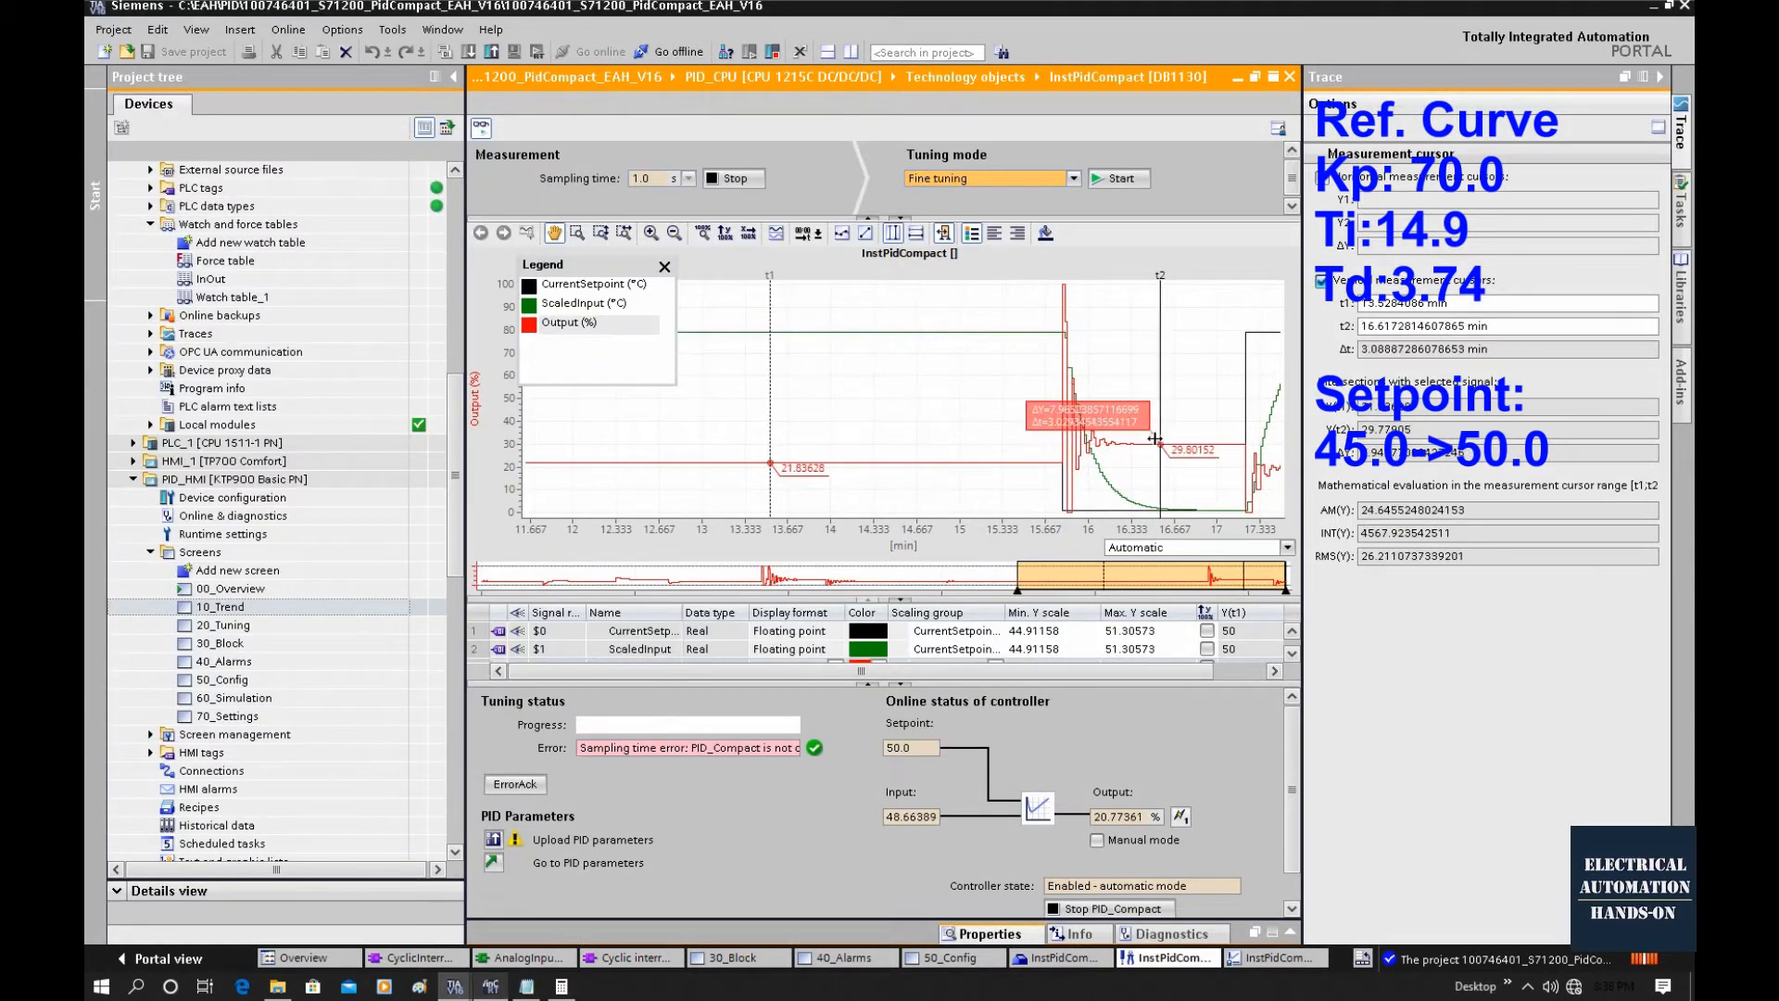
{"action": "left_click_drag", "start_coordinate": [761, 394], "coordinate": [1034, 393]}
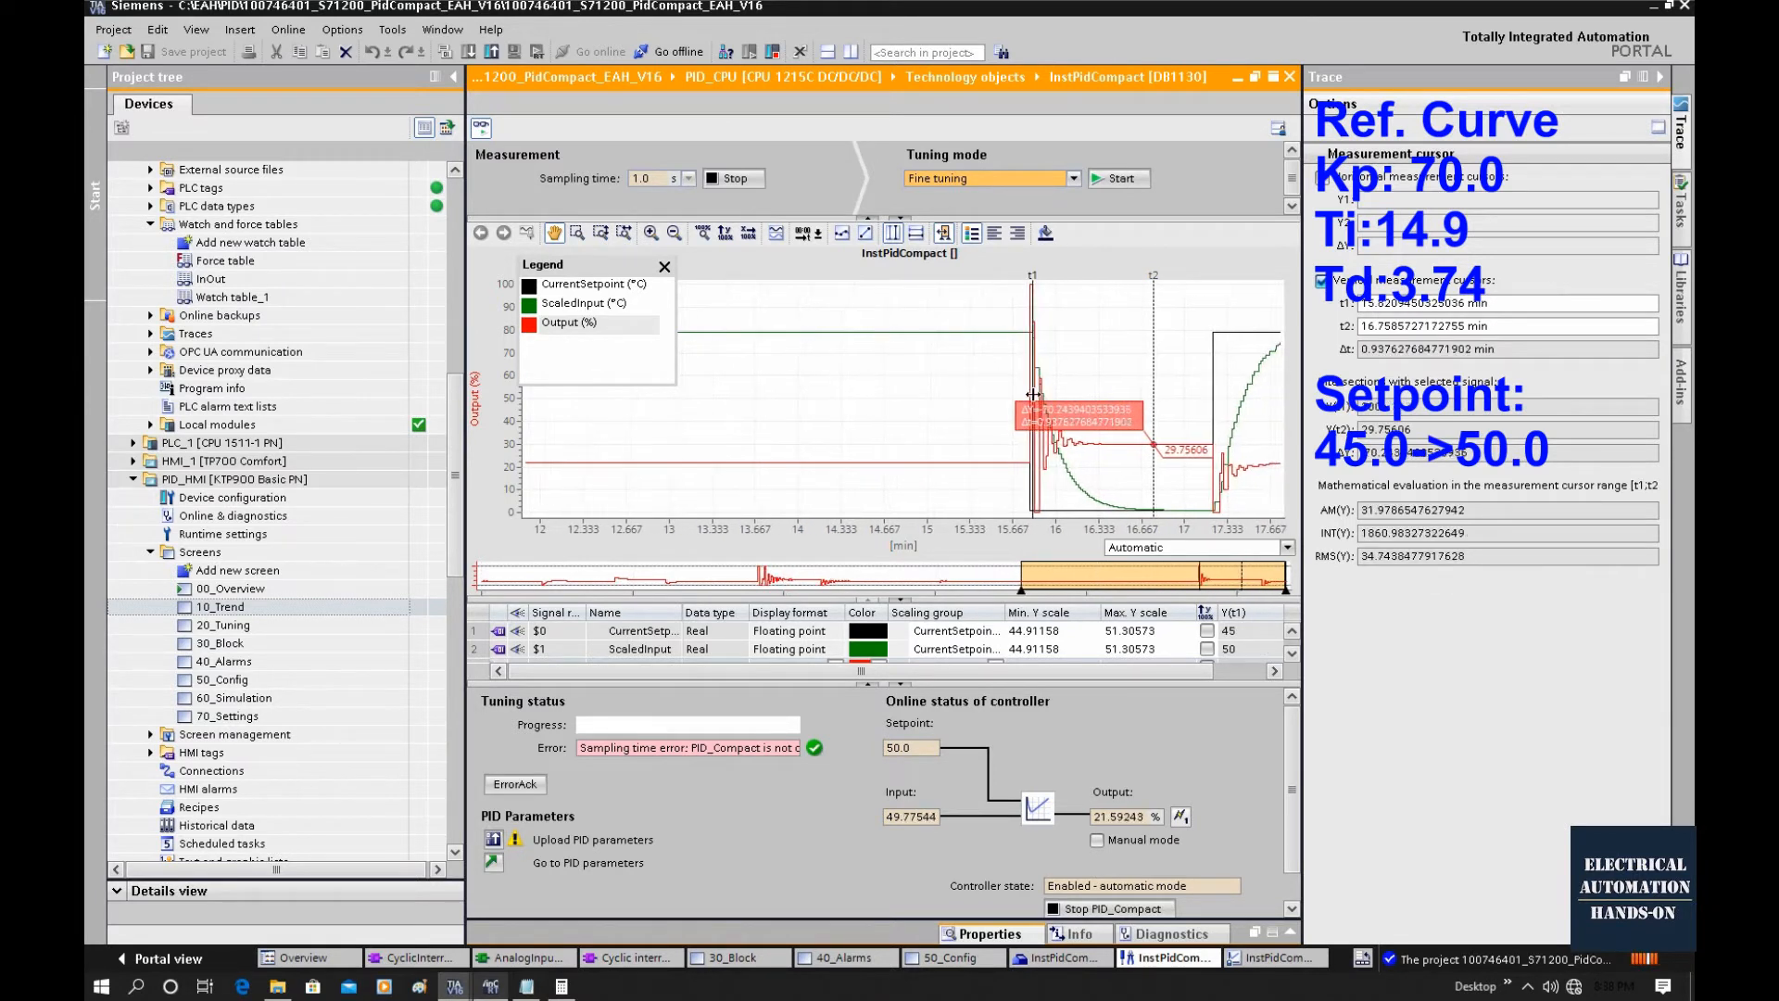
{"action": "left_click", "coordinate": [1035, 393]}
{"action": "left_click_drag", "start_coordinate": [1018, 304], "coordinate": [1005, 302]}
{"action": "left_click_drag", "start_coordinate": [1123, 299], "coordinate": [1103, 409]}
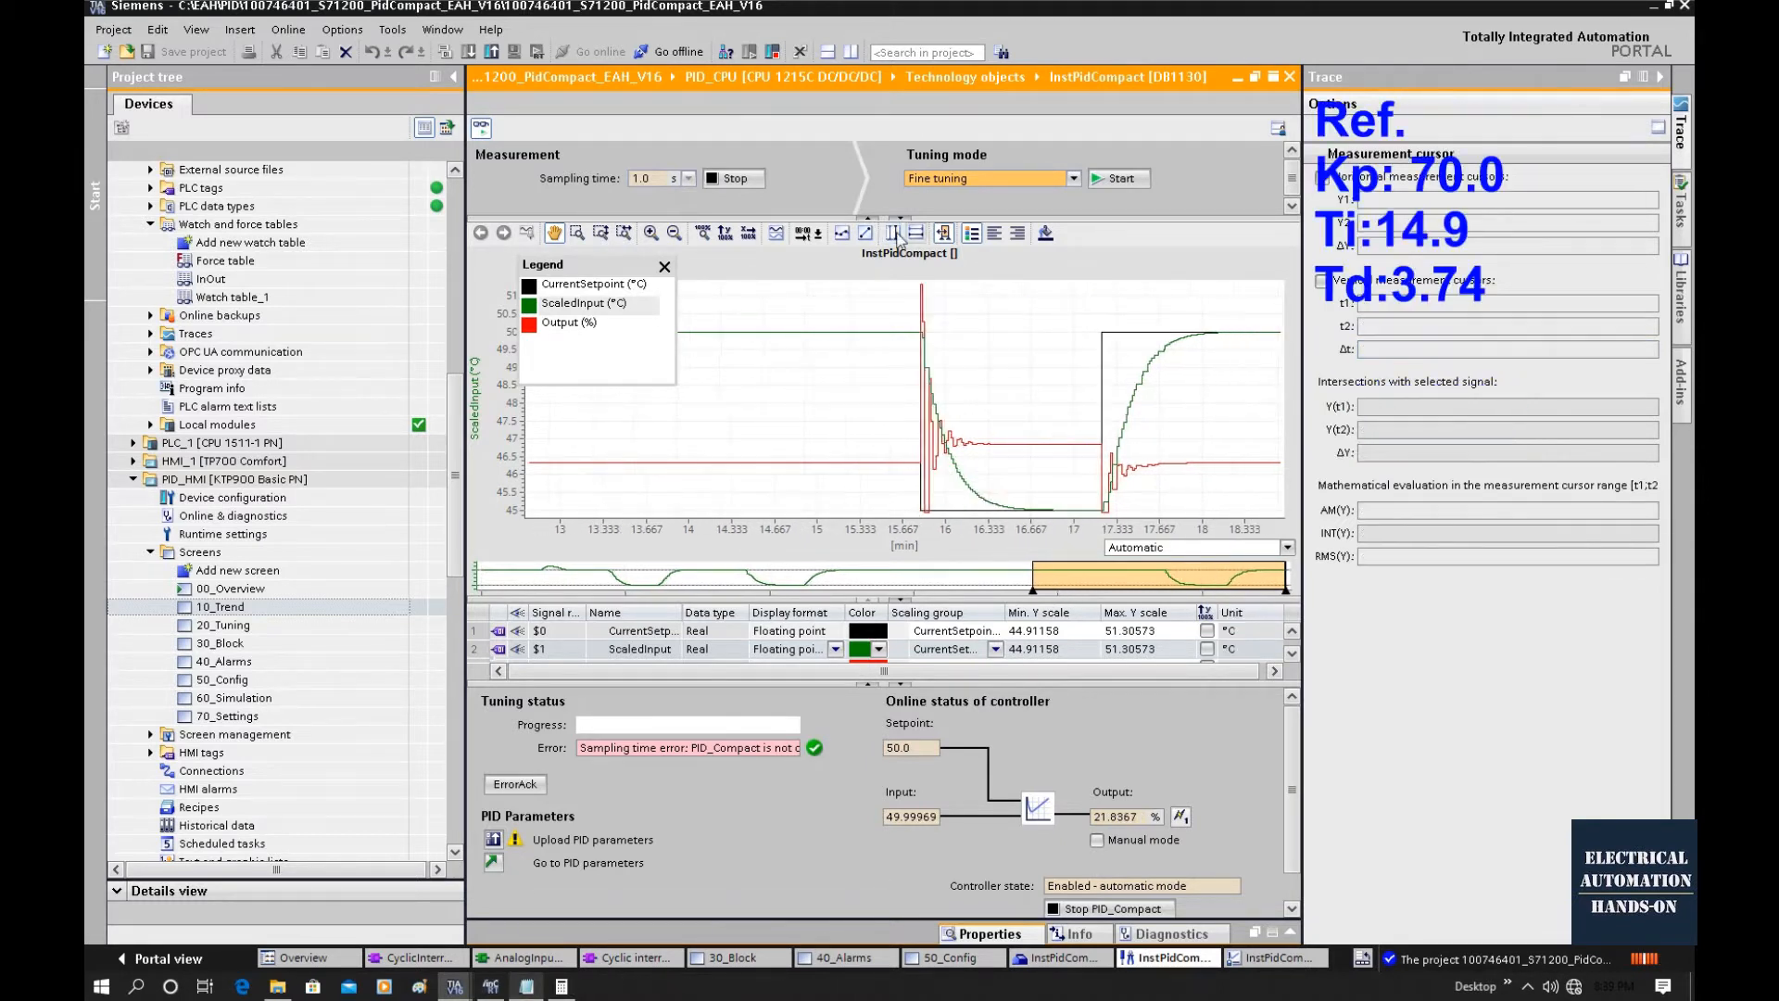
Step: Measure the rise time of the ScaledInput curve from 45 to 50 °C with the two vertical measurement cursors
{"action": "left_click", "coordinate": [892, 234]}
{"action": "left_click_drag", "start_coordinate": [1031, 352], "coordinate": [1208, 380]}
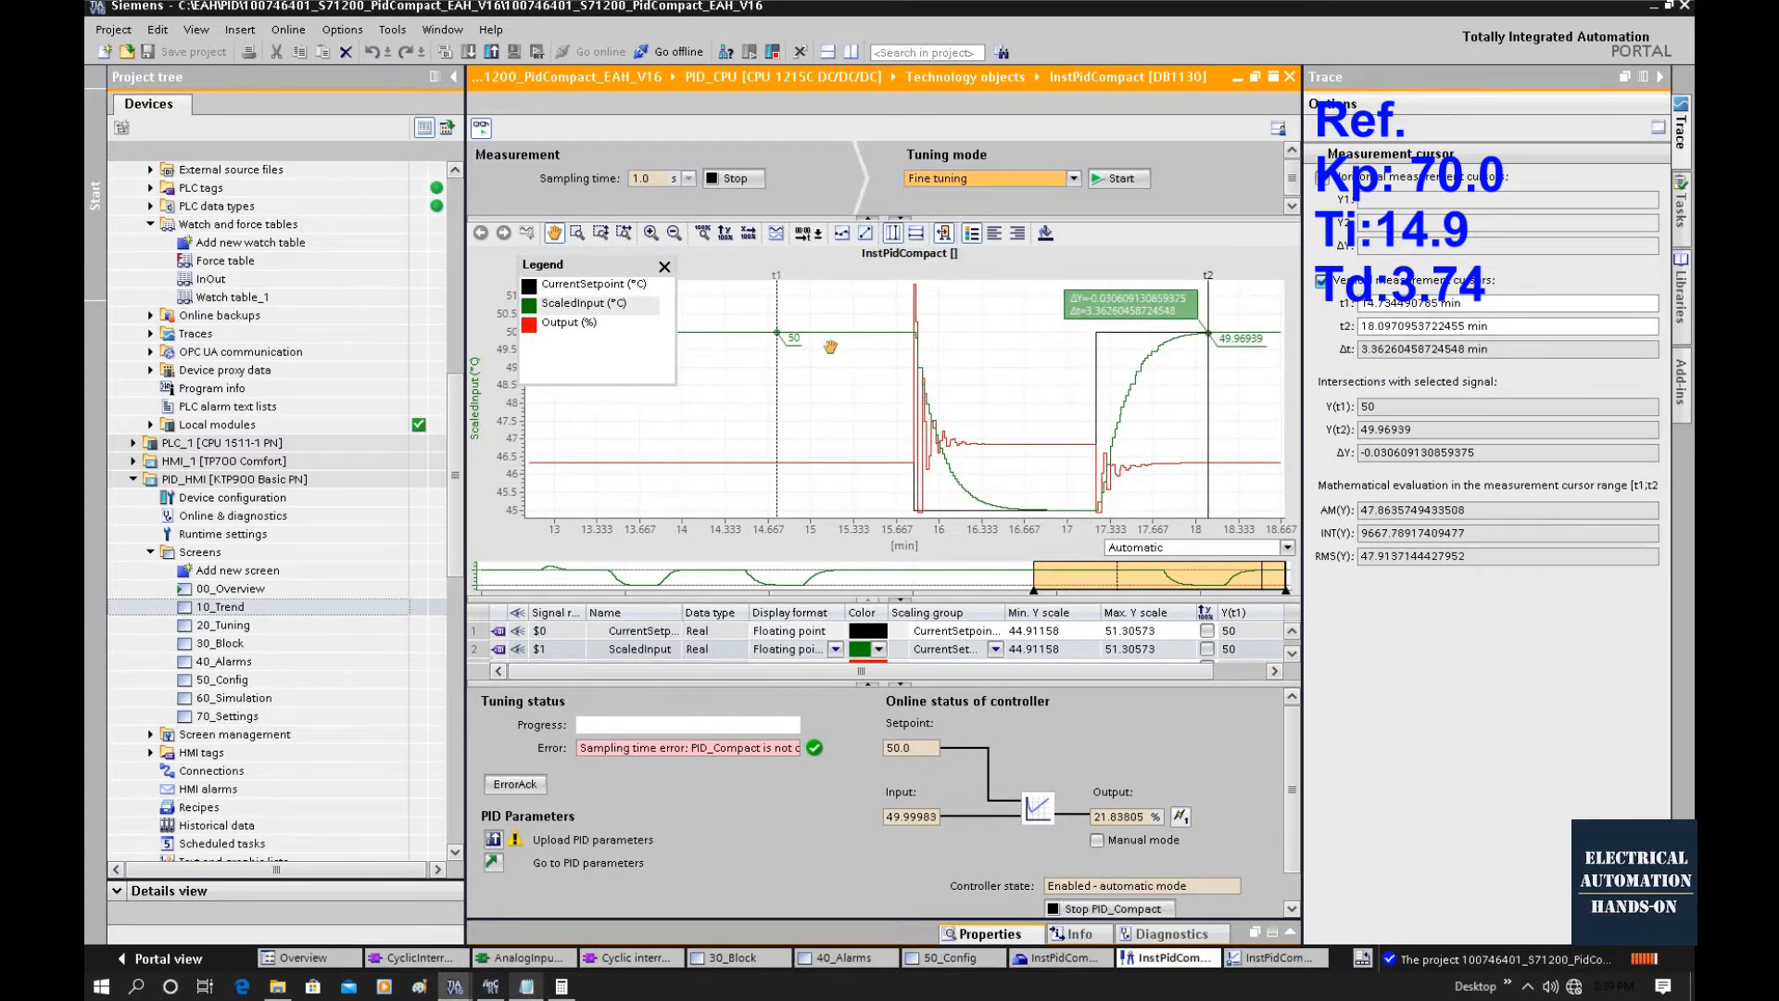
{"action": "left_click_drag", "start_coordinate": [777, 334], "coordinate": [1082, 374]}
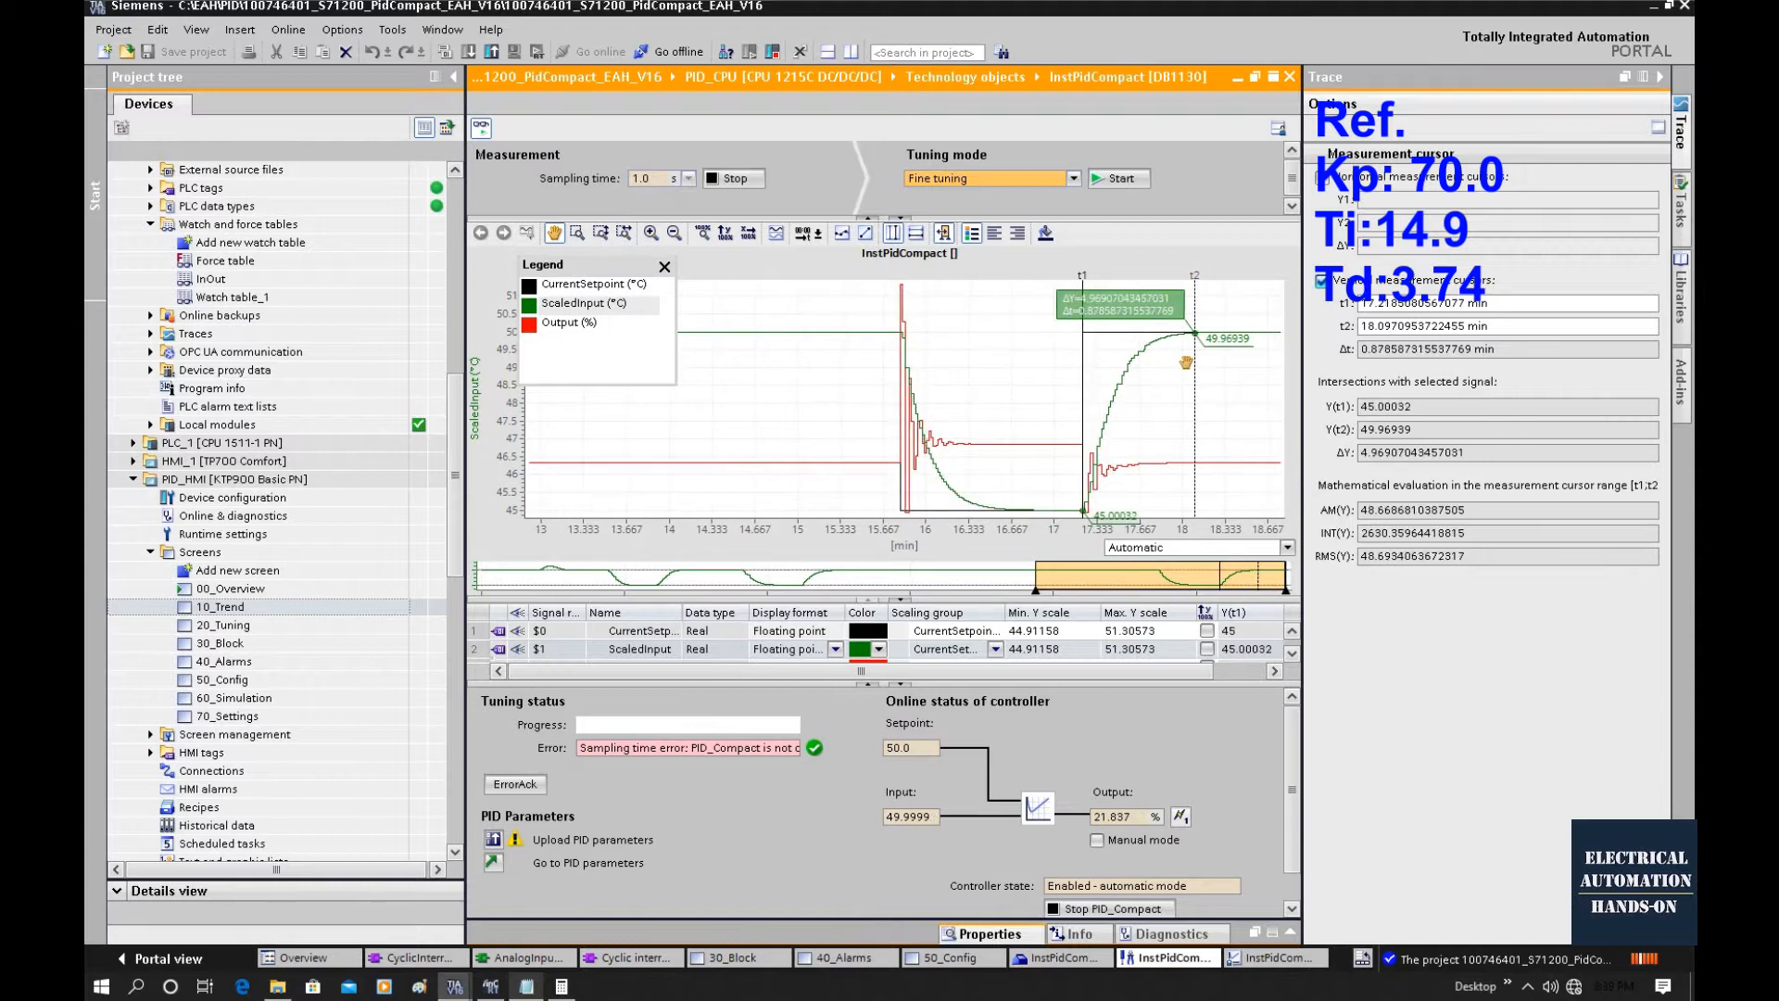
{"action": "left_click_drag", "start_coordinate": [1195, 308], "coordinate": [1191, 306]}
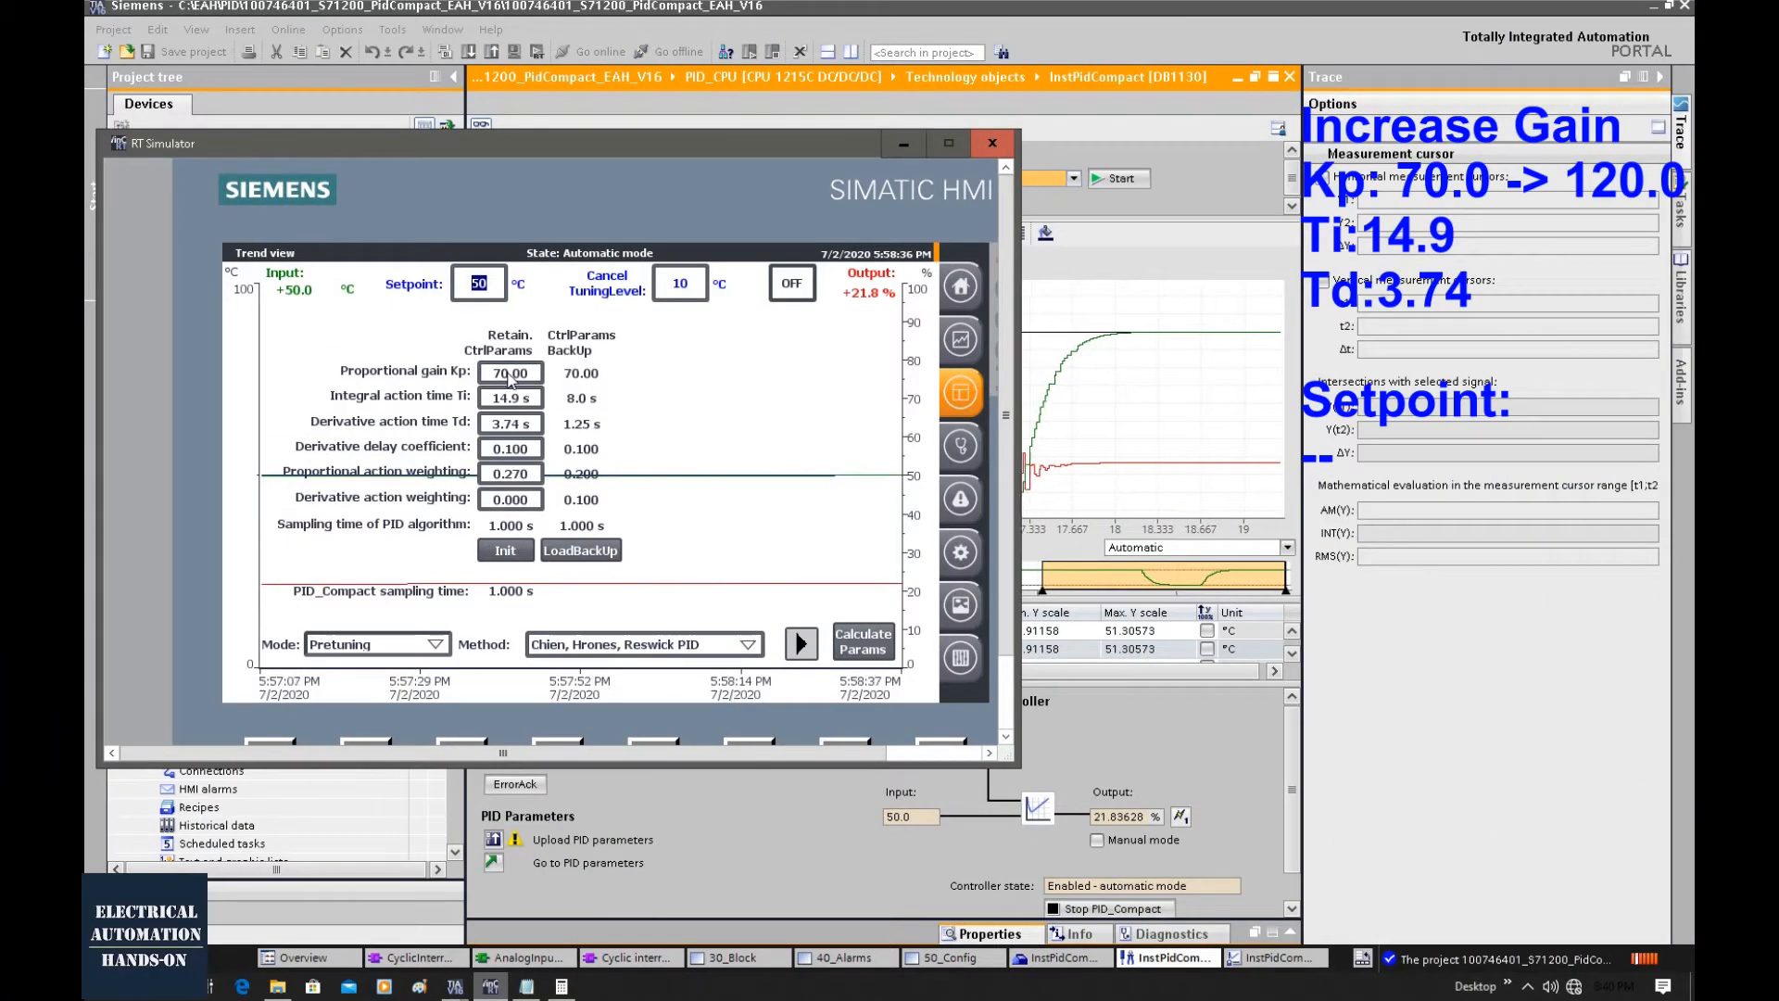
Step: Set the proportional gain Kp of the retained controller parameters to 120
{"action": "left_click", "coordinate": [506, 373]}
{"action": "left_click", "coordinate": [361, 556]}
{"action": "left_click", "coordinate": [394, 564]}
{"action": "left_click", "coordinate": [332, 607]}
{"action": "left_click", "coordinate": [874, 519]}
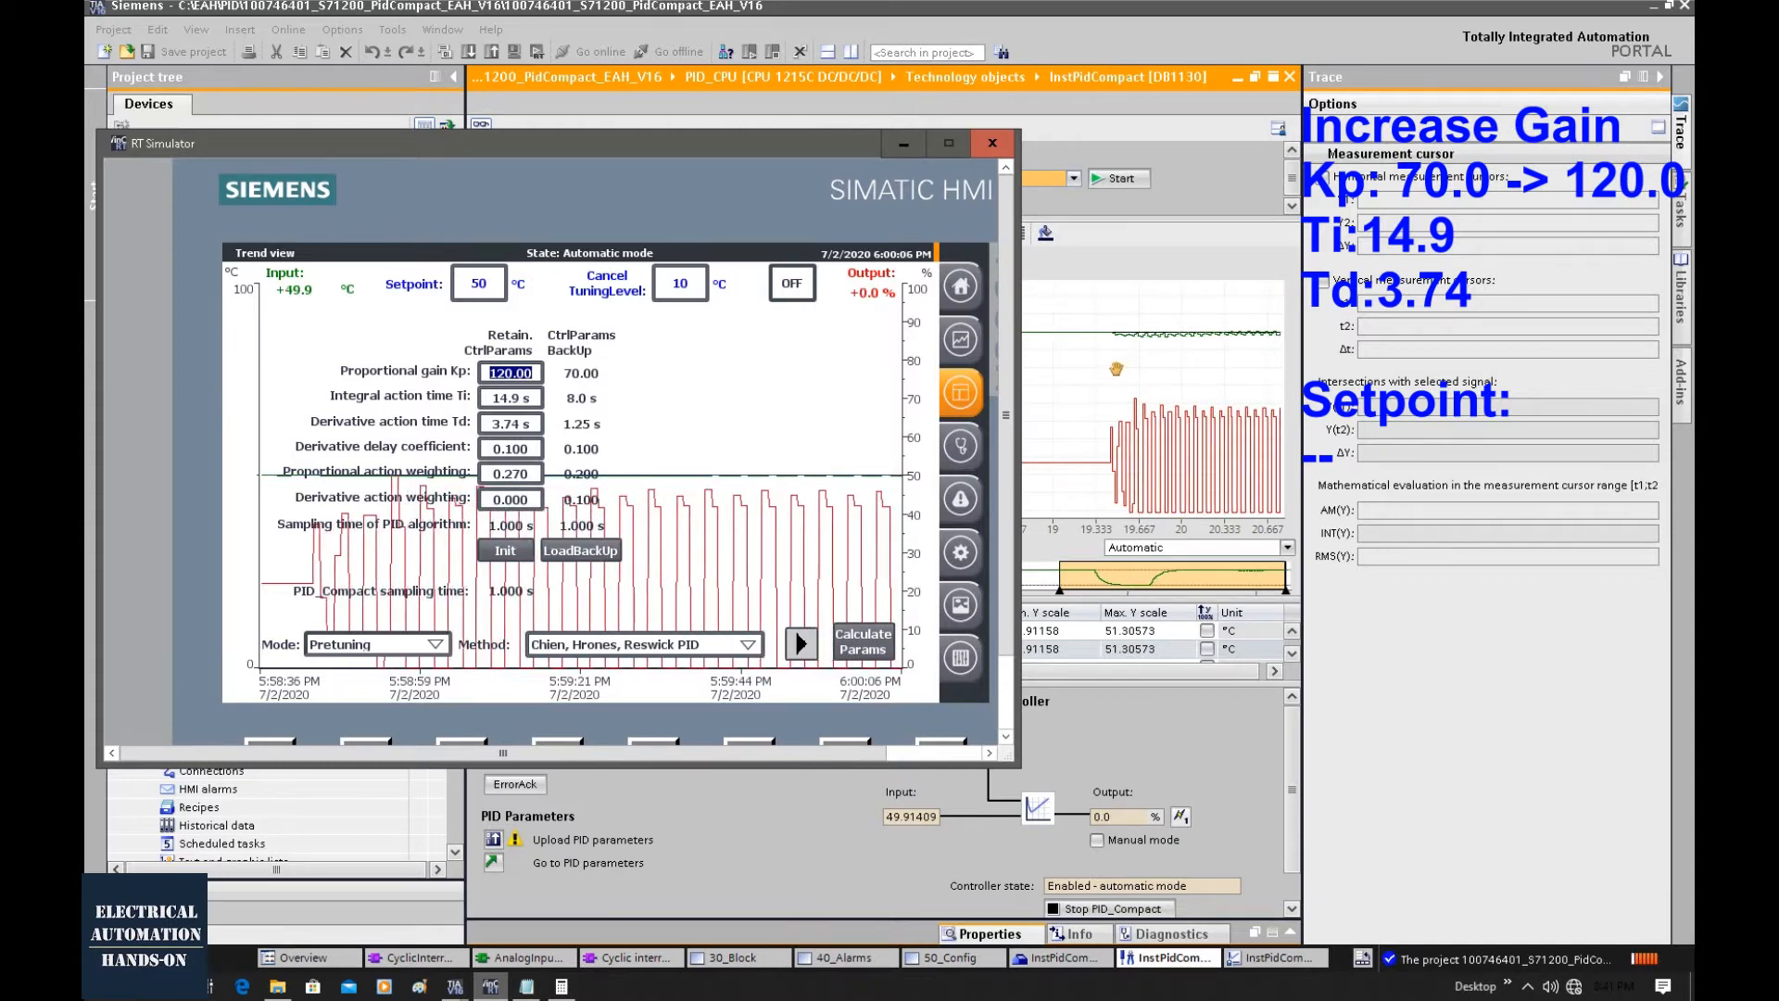
Step: Reduce the proportional gain Kp of the retained controller parameters to 100
{"action": "left_click", "coordinate": [494, 375]}
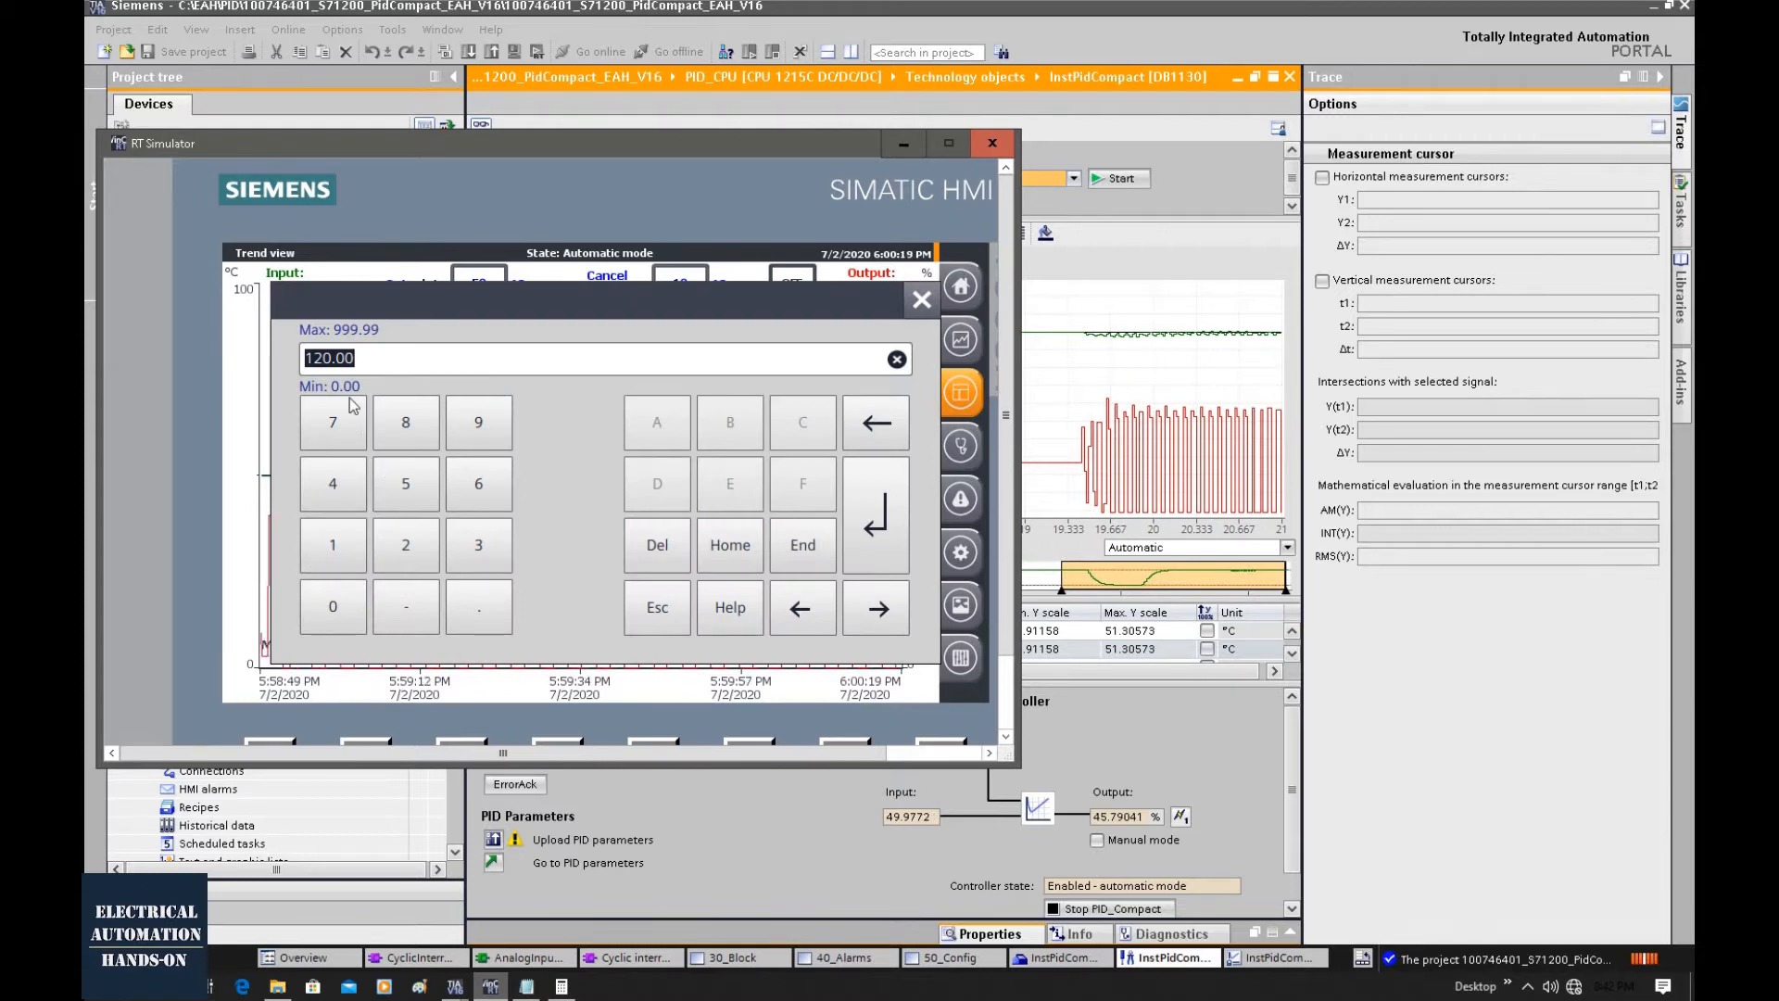
{"action": "left_click", "coordinate": [920, 299]}
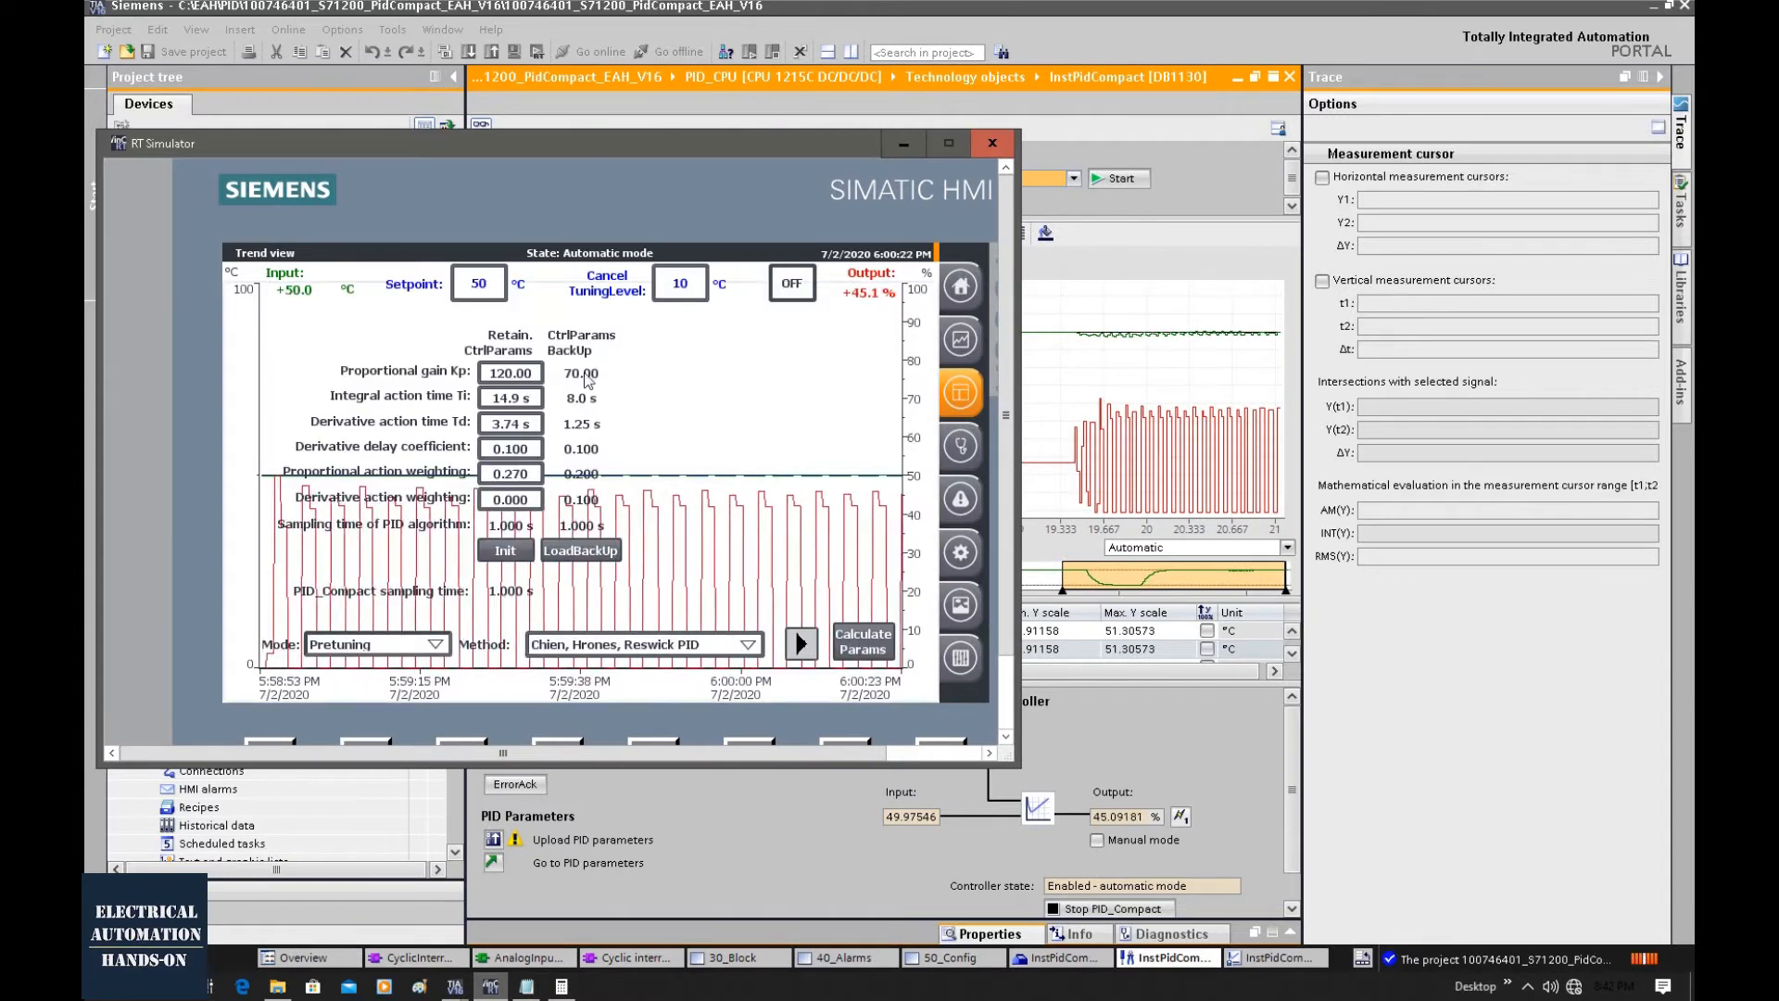
{"action": "left_click", "coordinate": [509, 380]}
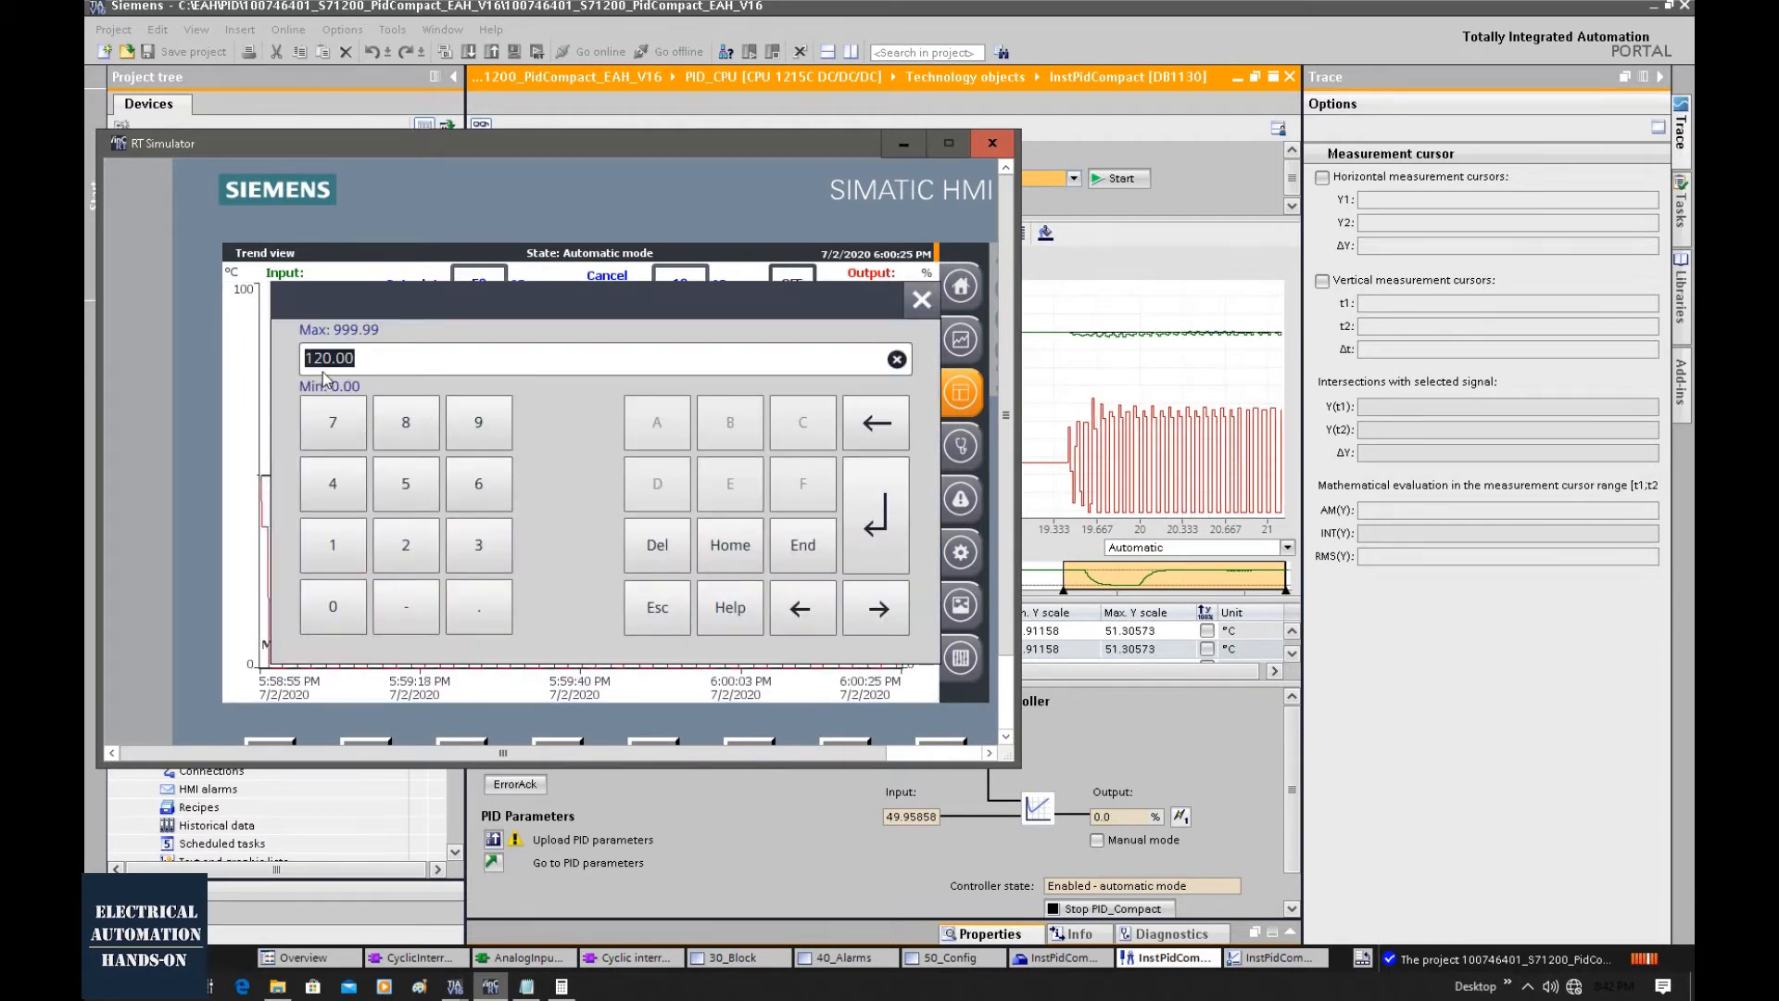
{"action": "left_click", "coordinate": [334, 547]}
{"action": "left_click", "coordinate": [333, 608]}
{"action": "left_click", "coordinate": [334, 608]}
{"action": "key", "text": "Return"}
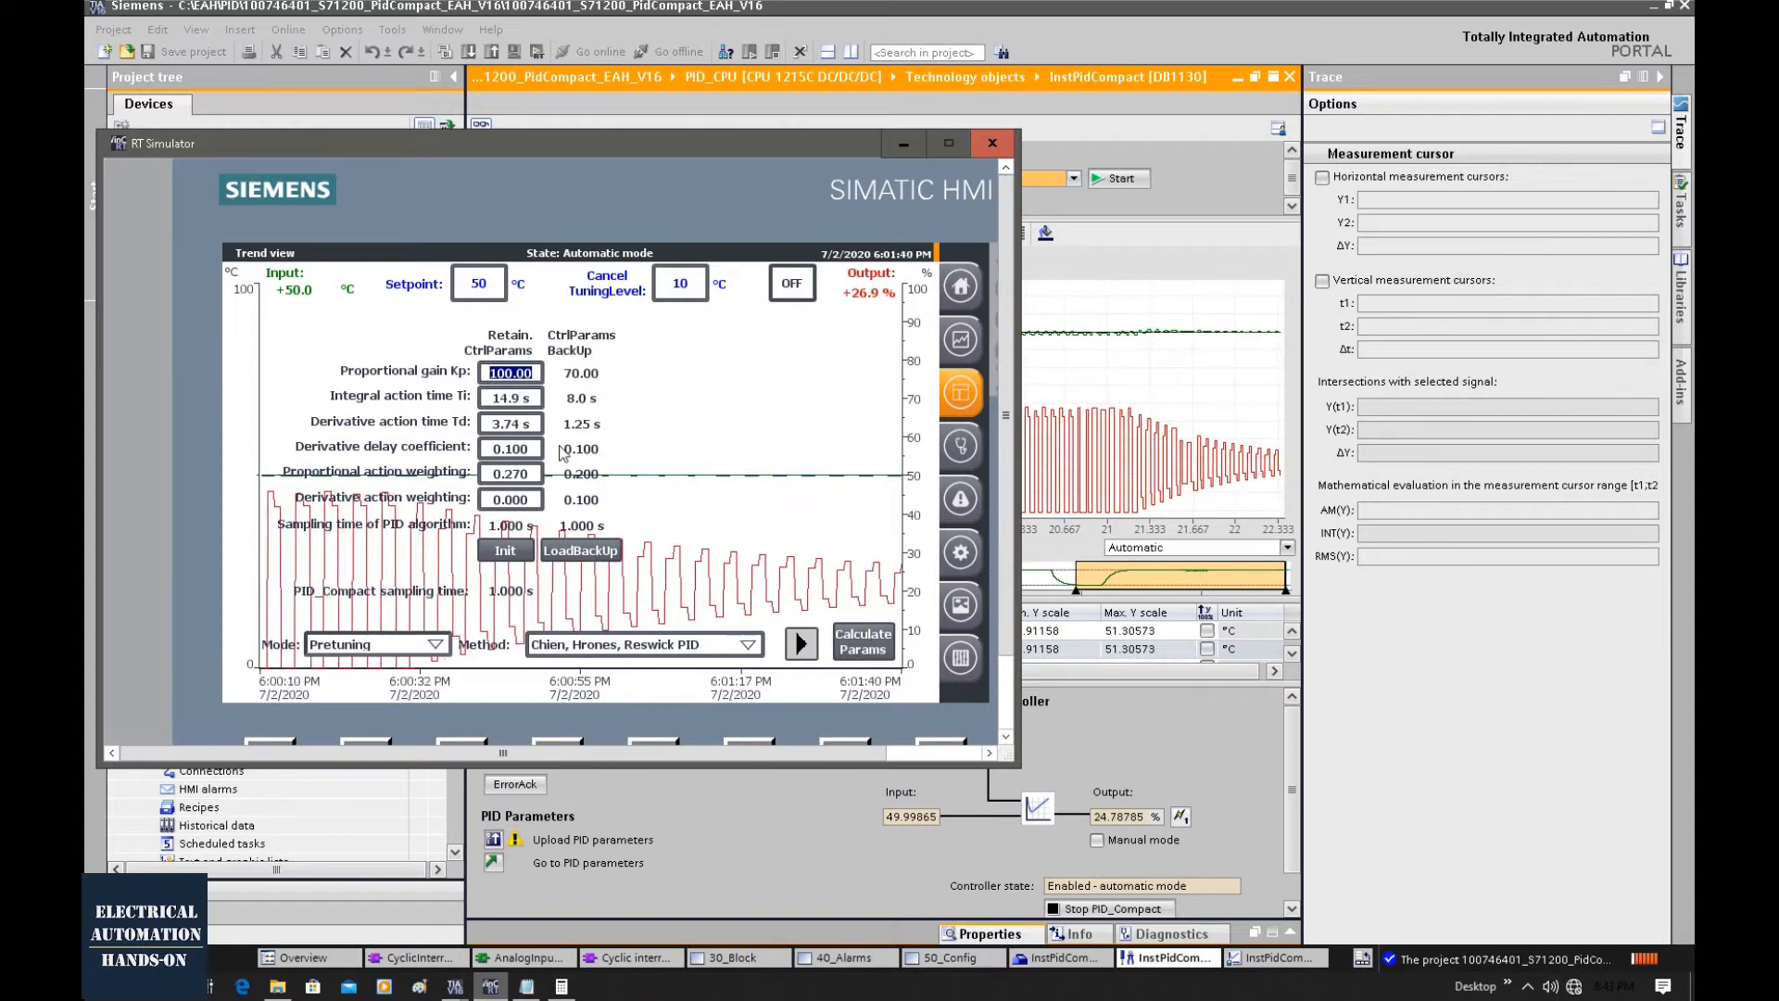
Step: Set the temperature setpoint to 45 °C and move the simulator window to uncover more of the trace
{"action": "left_click", "coordinate": [480, 295]}
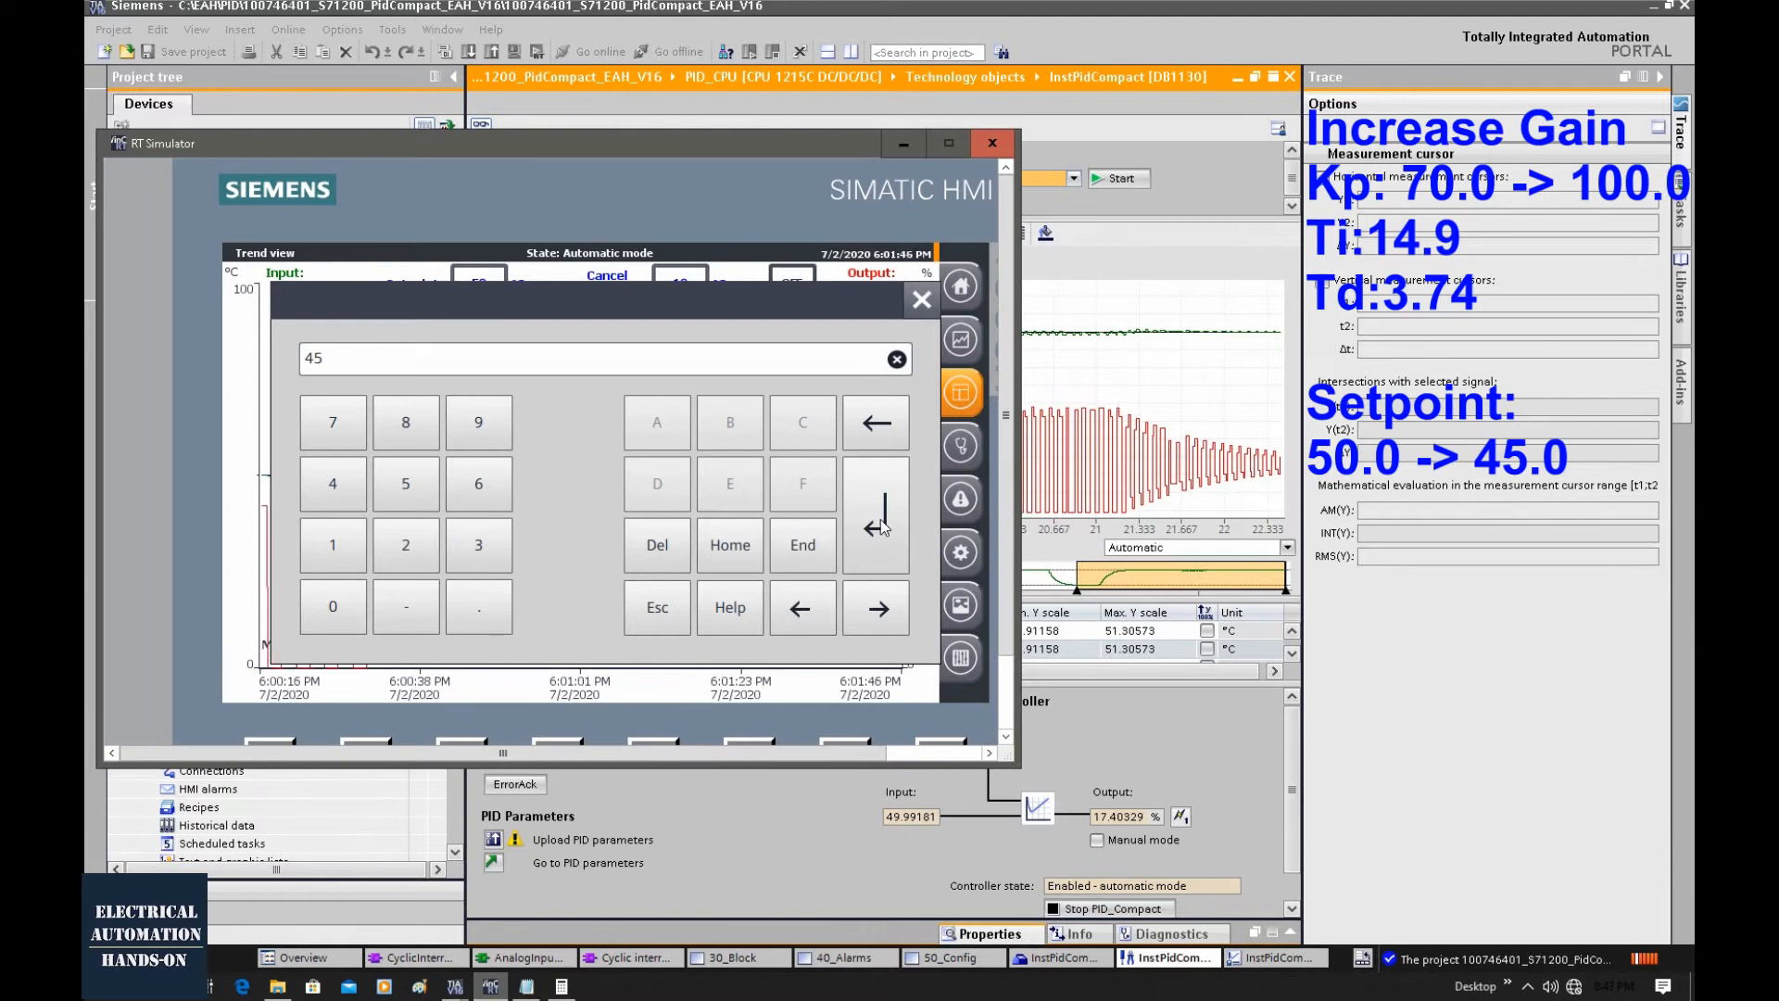
{"action": "left_click", "coordinate": [880, 524]}
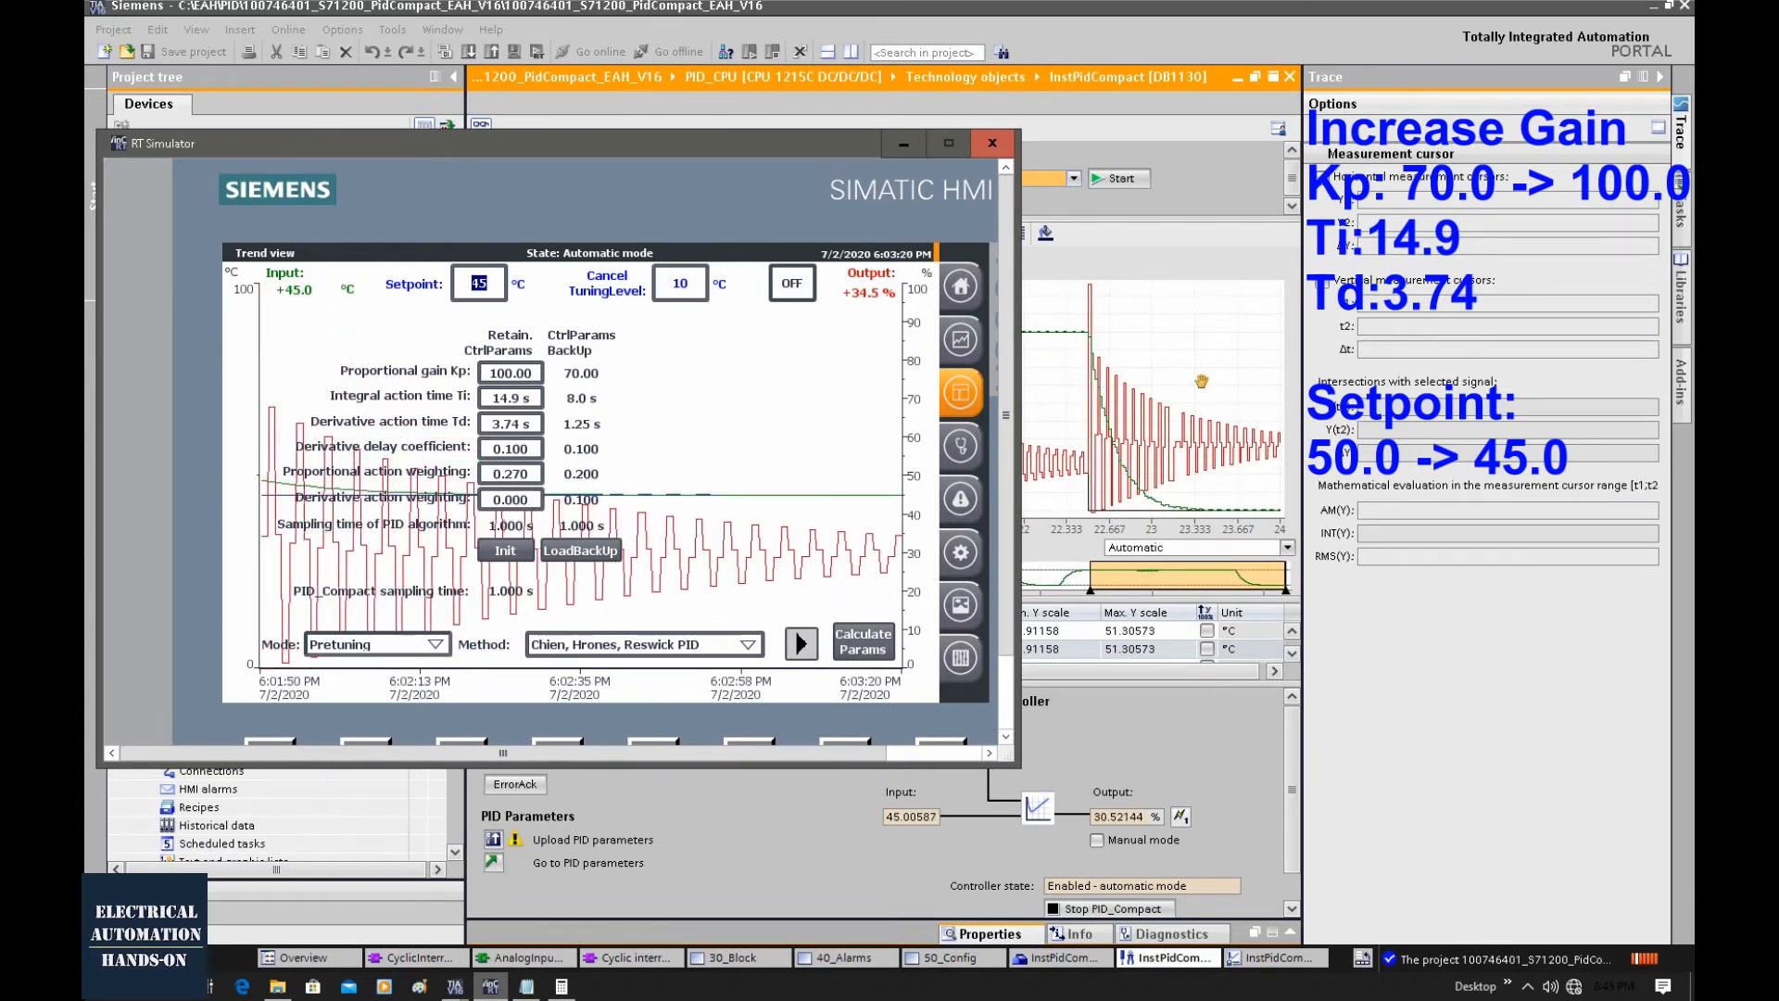
{"action": "left_click_drag", "start_coordinate": [815, 144], "coordinate": [745, 131]}
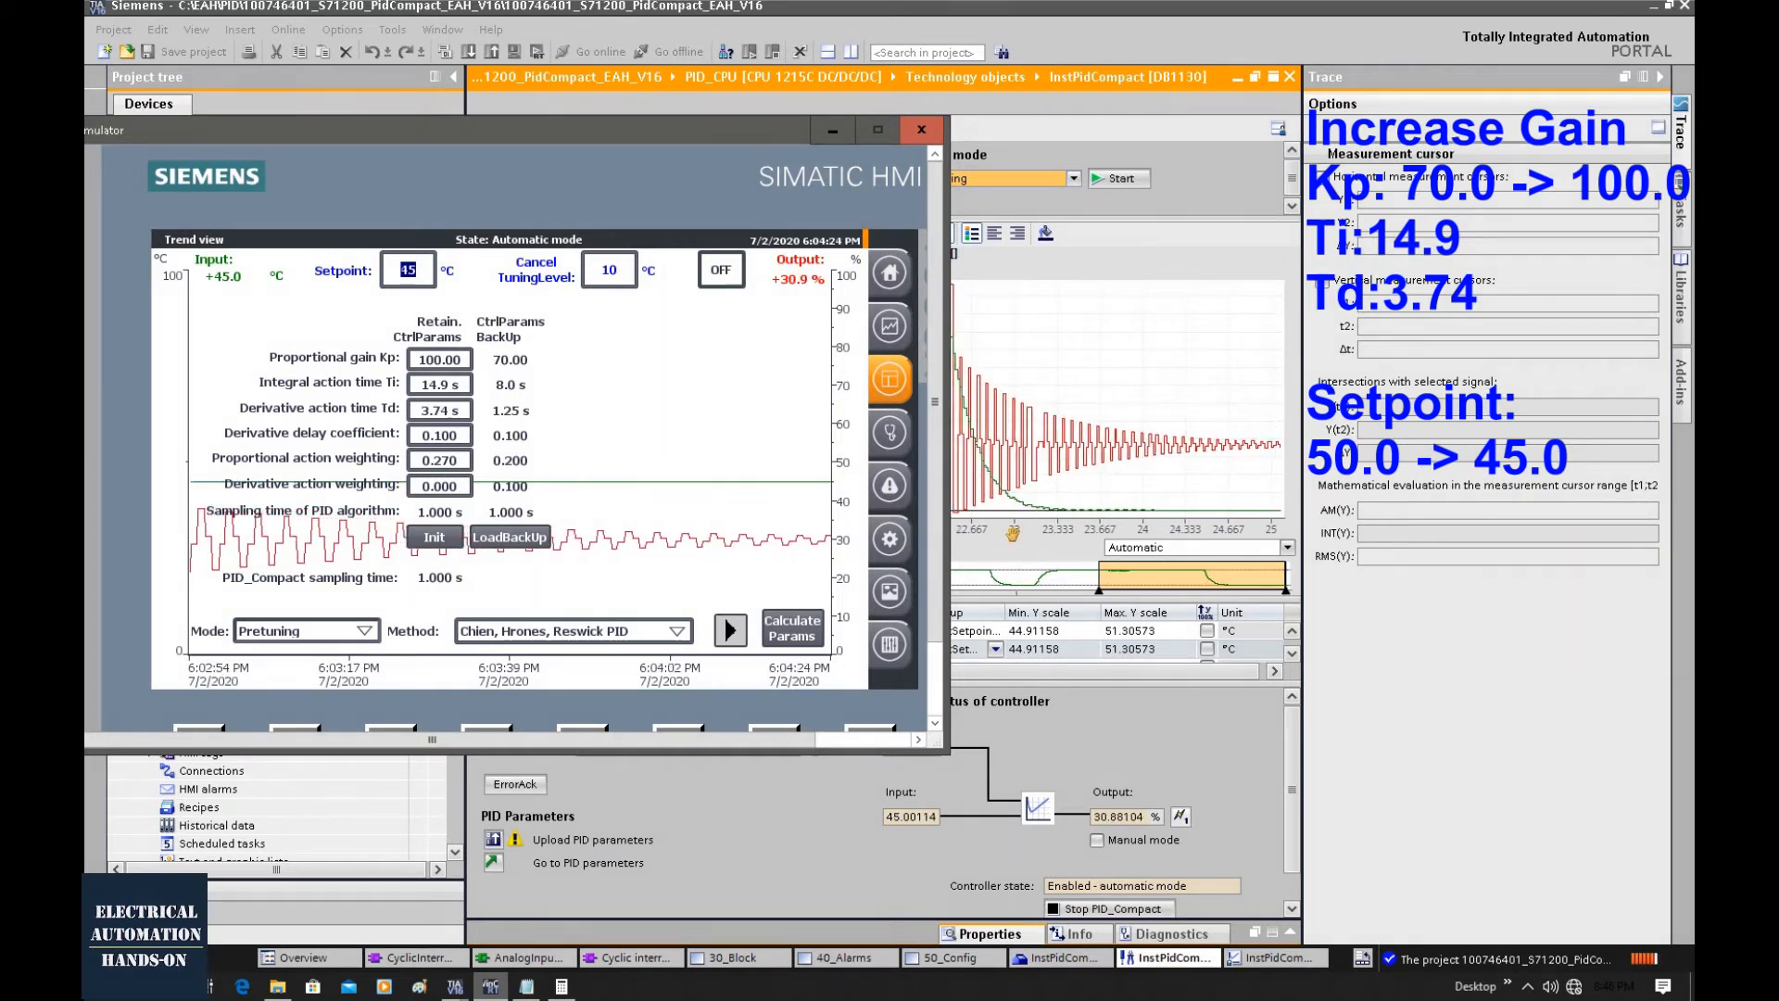
Step: Set the temperature setpoint to 50 °C and uncover the PID trace to compare the falling and rising step responses
{"action": "left_click", "coordinate": [406, 275]}
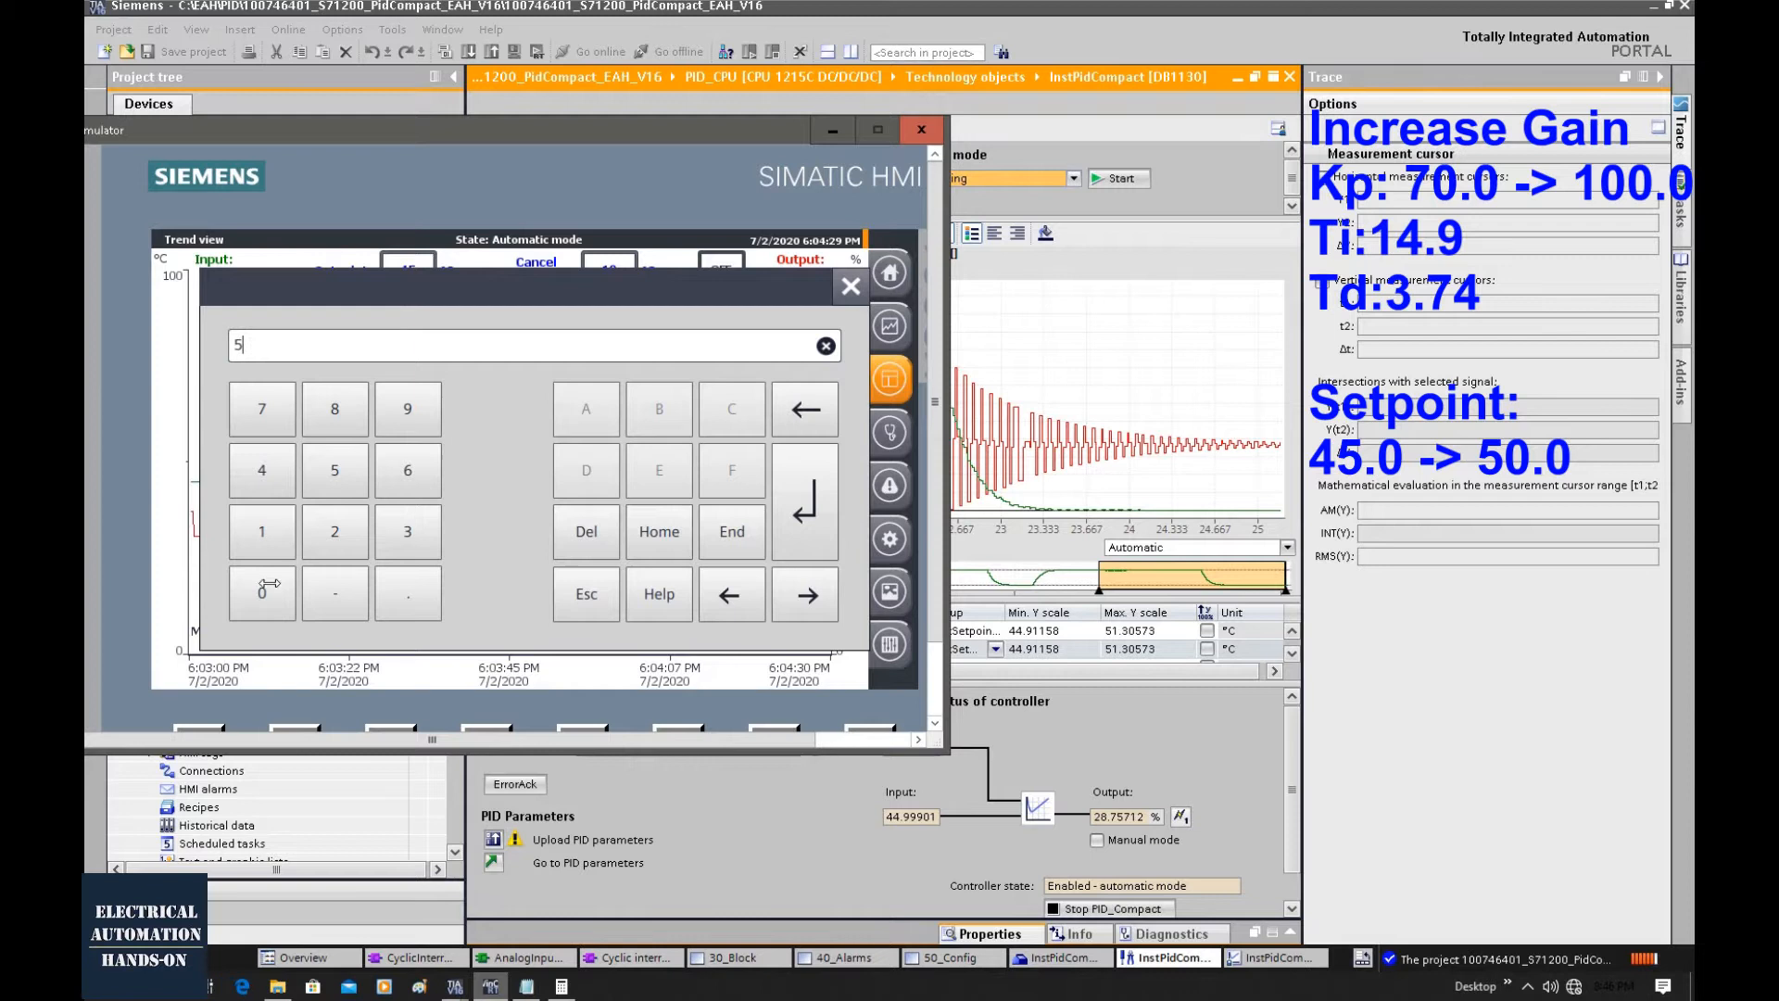
{"action": "left_click", "coordinate": [798, 475]}
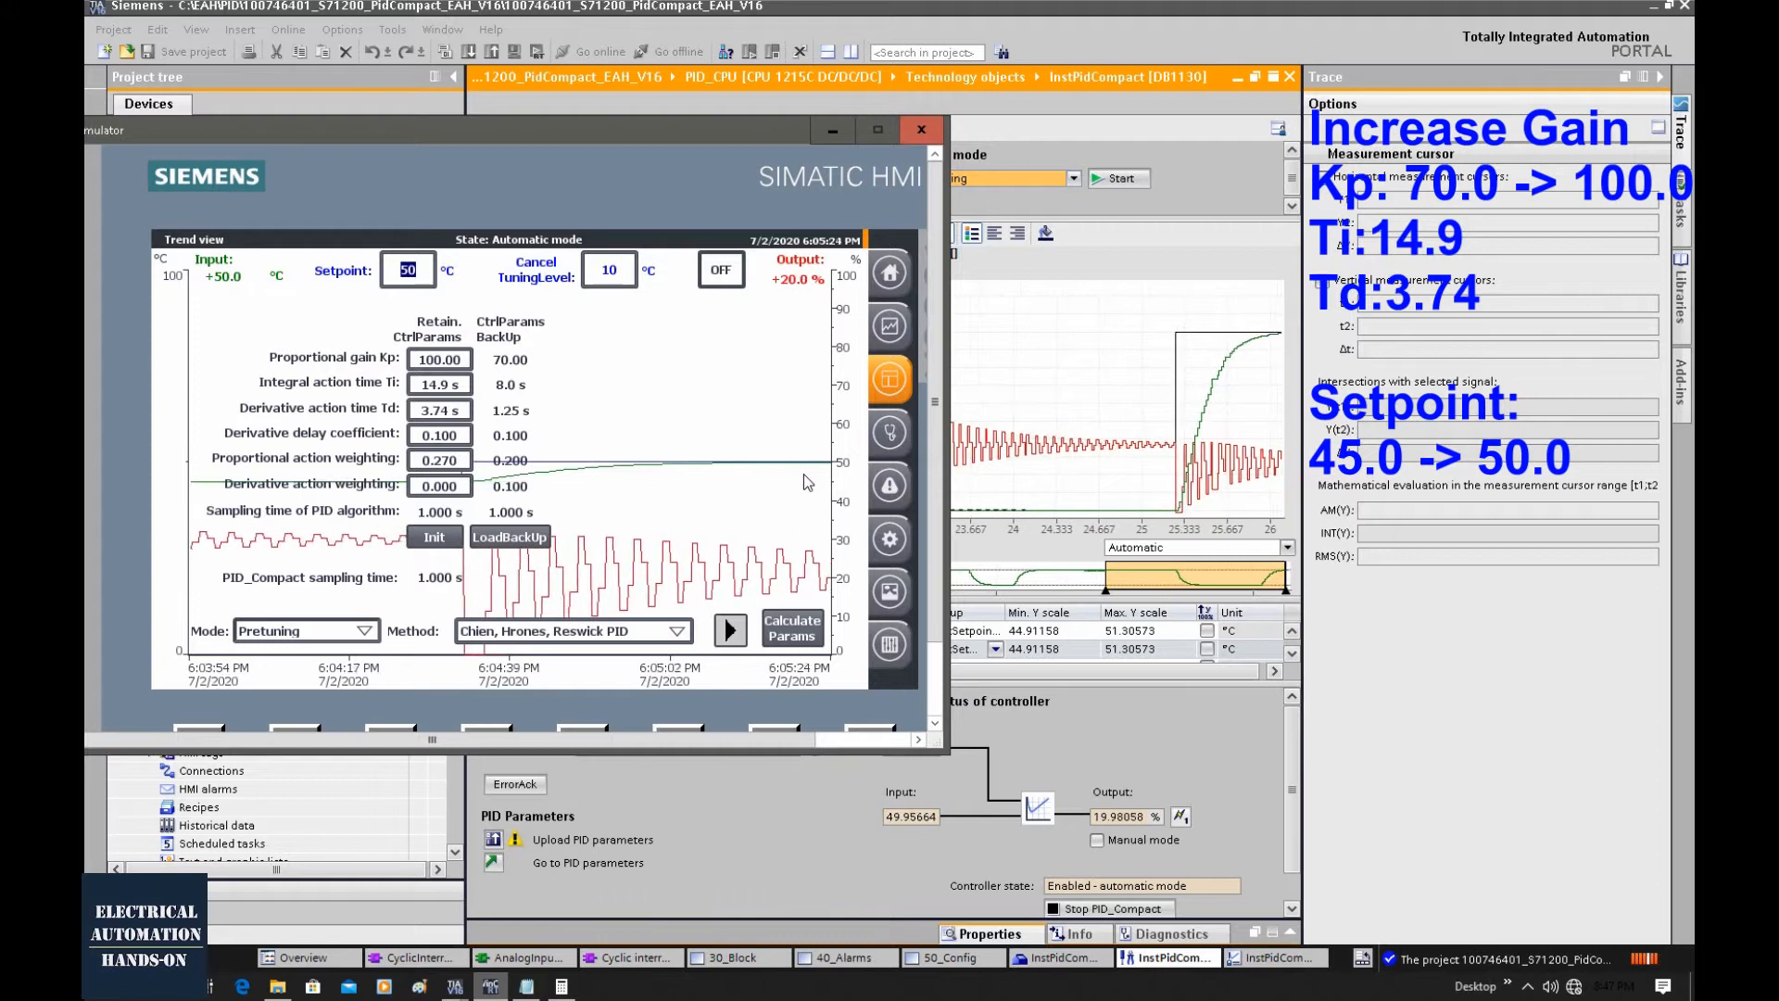
{"action": "mouse_move", "coordinate": [782, 138]}
{"action": "left_mouse_down"}
{"action": "mouse_move", "coordinate": [291, 114]}
{"action": "mouse_move", "coordinate": [533, 114]}
{"action": "left_mouse_up"}
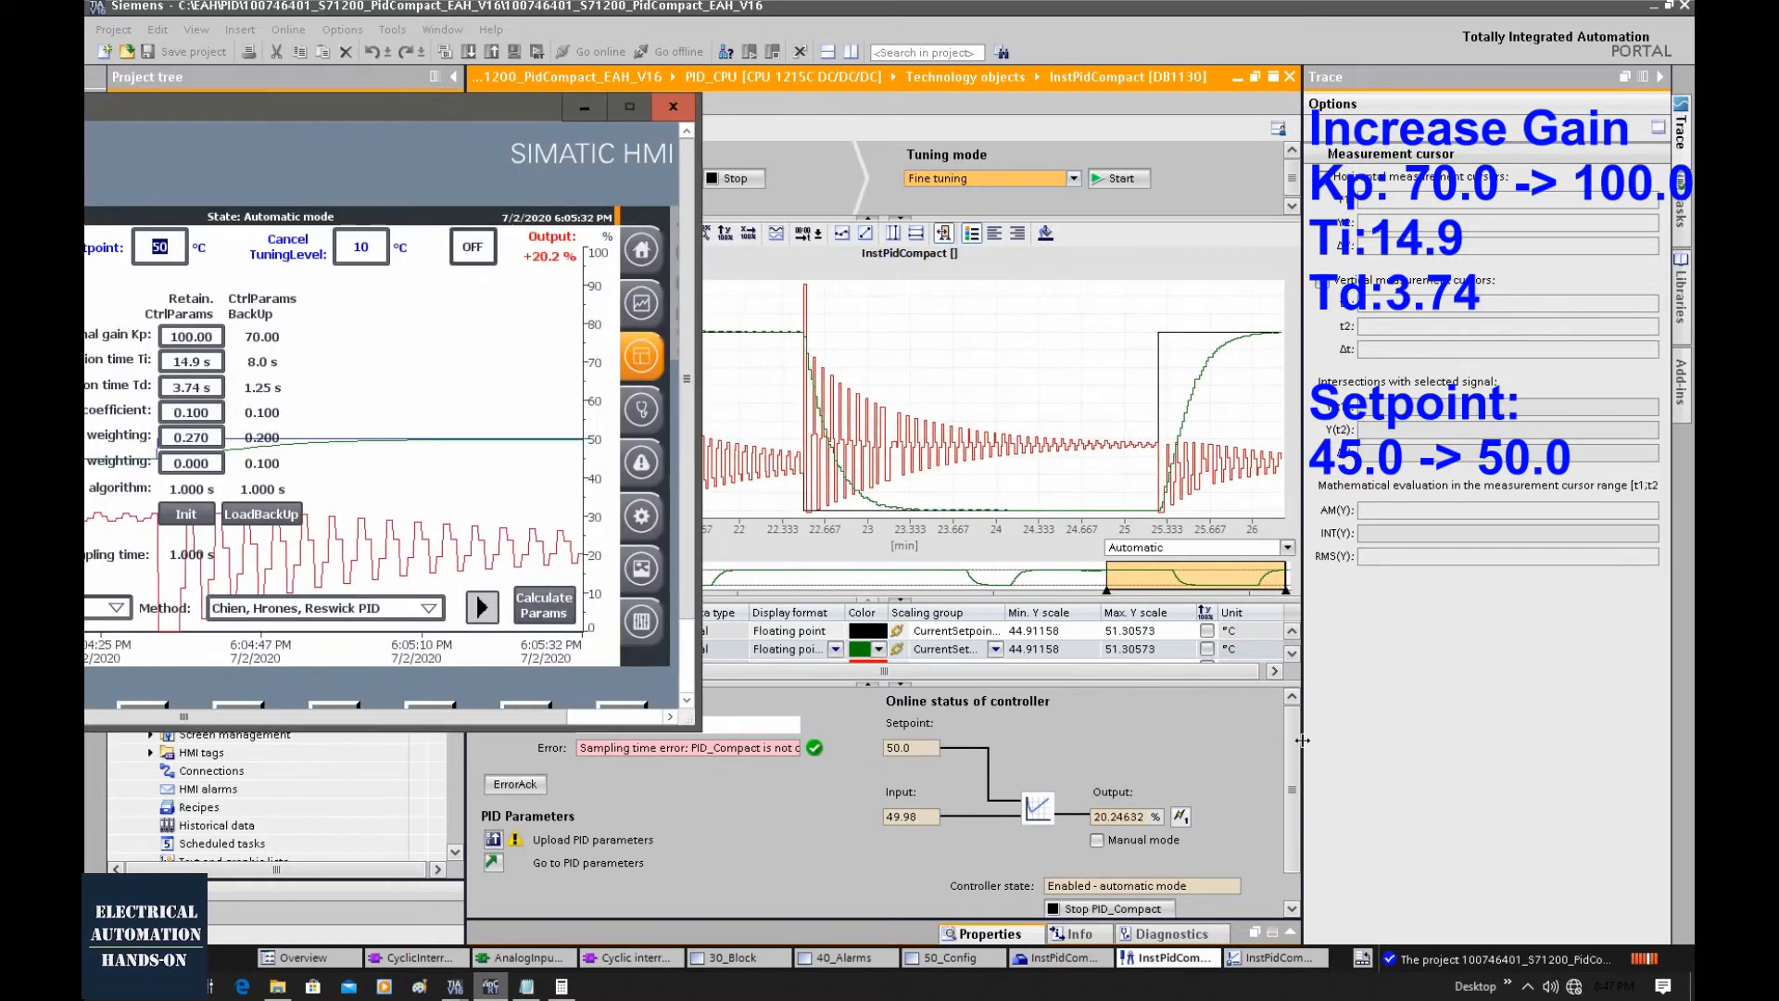
{"action": "left_click_drag", "start_coordinate": [401, 107], "coordinate": [465, 31]}
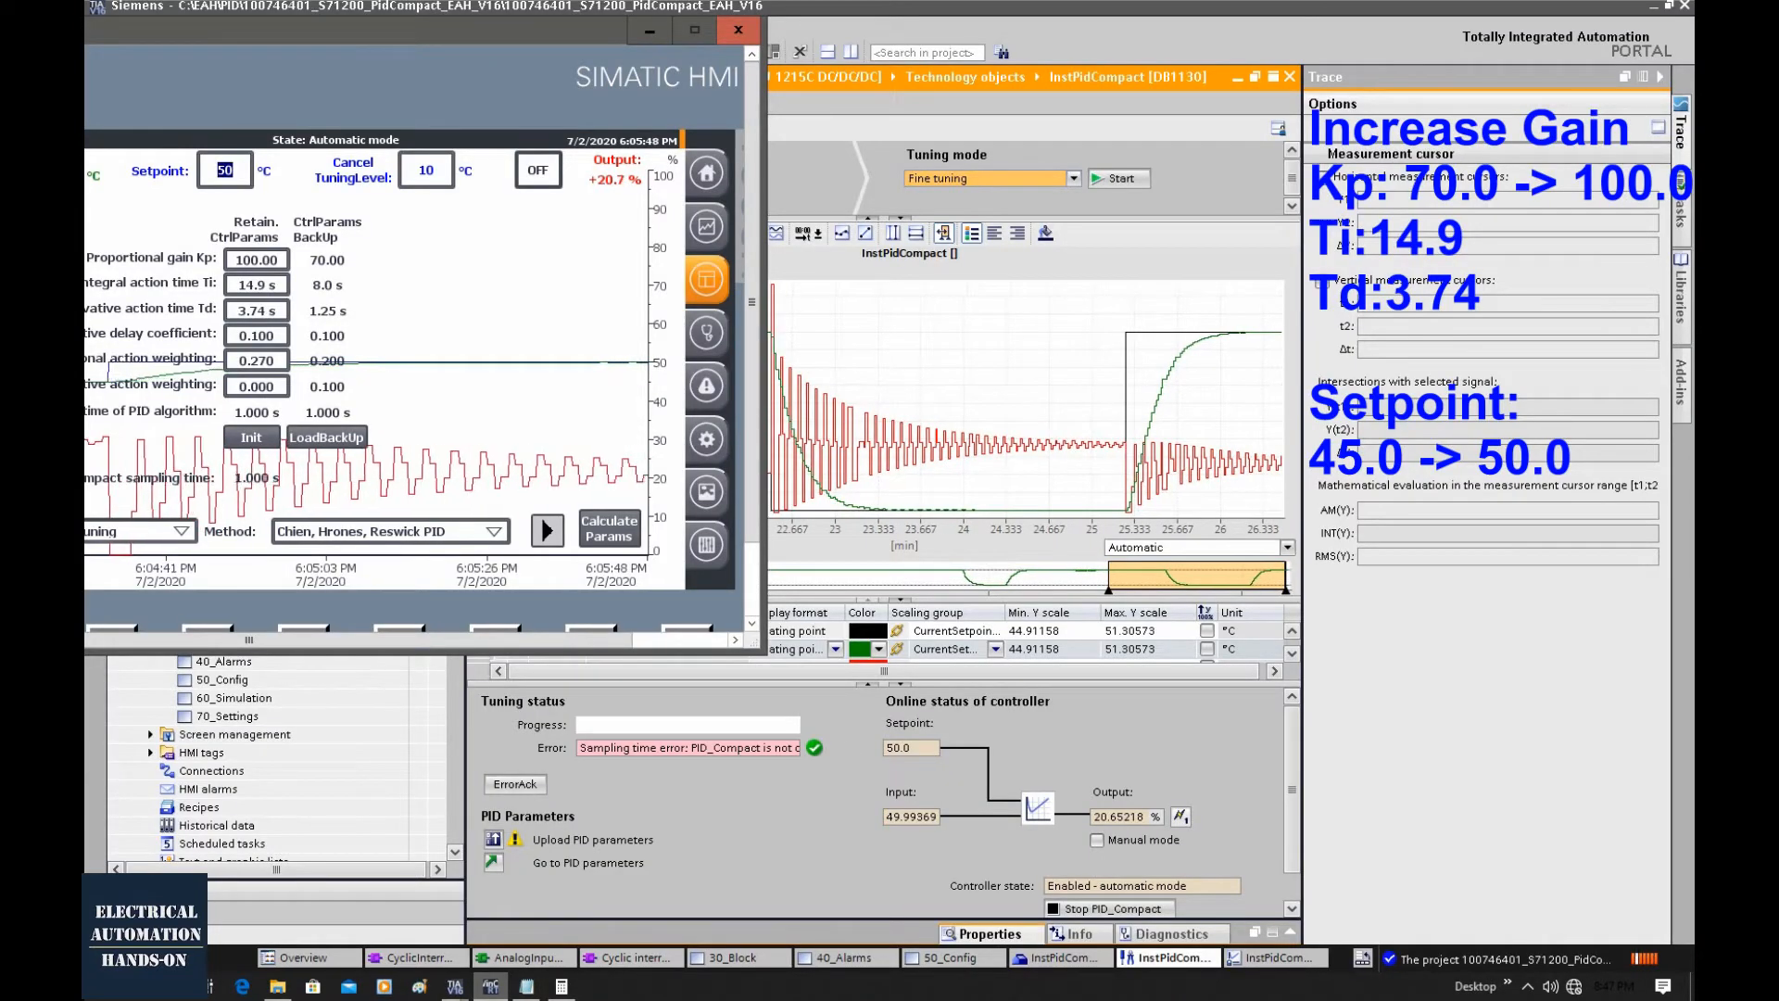
{"action": "left_click_drag", "start_coordinate": [536, 32], "coordinate": [520, 31]}
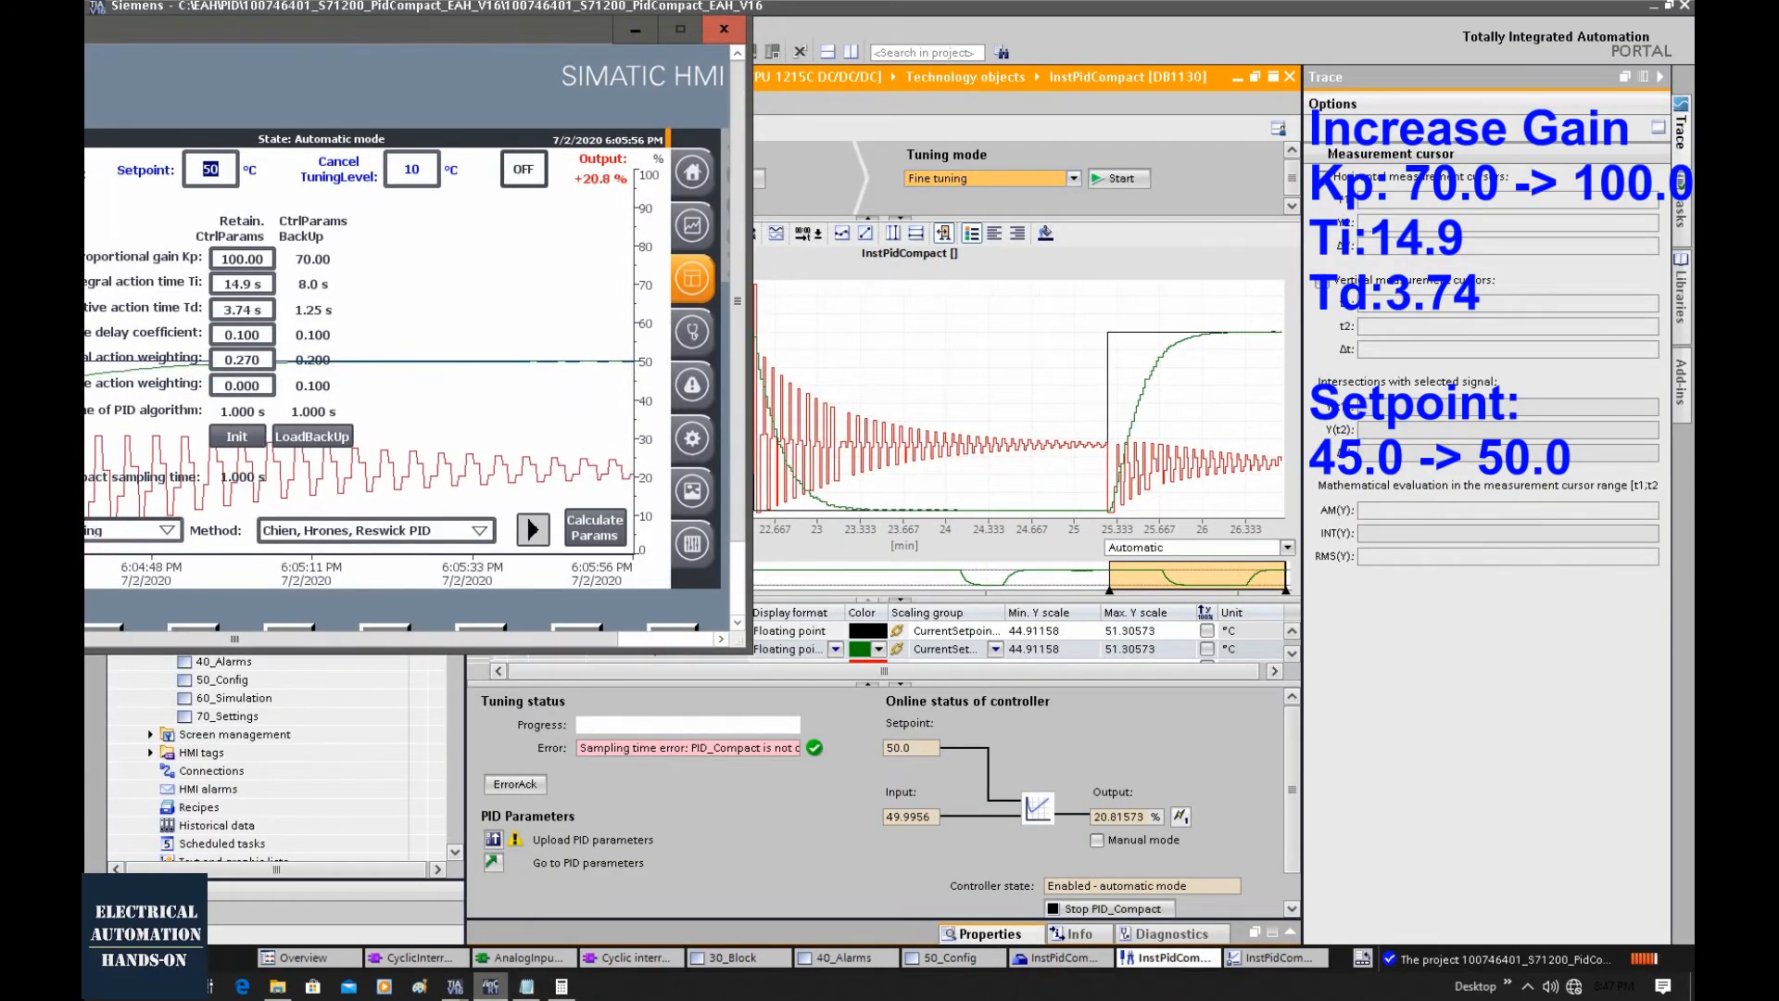
{"action": "left_click", "coordinate": [1260, 374]}
{"action": "scroll", "coordinate": [1259, 373], "scroll_direction": "down", "scroll_amount": 1}
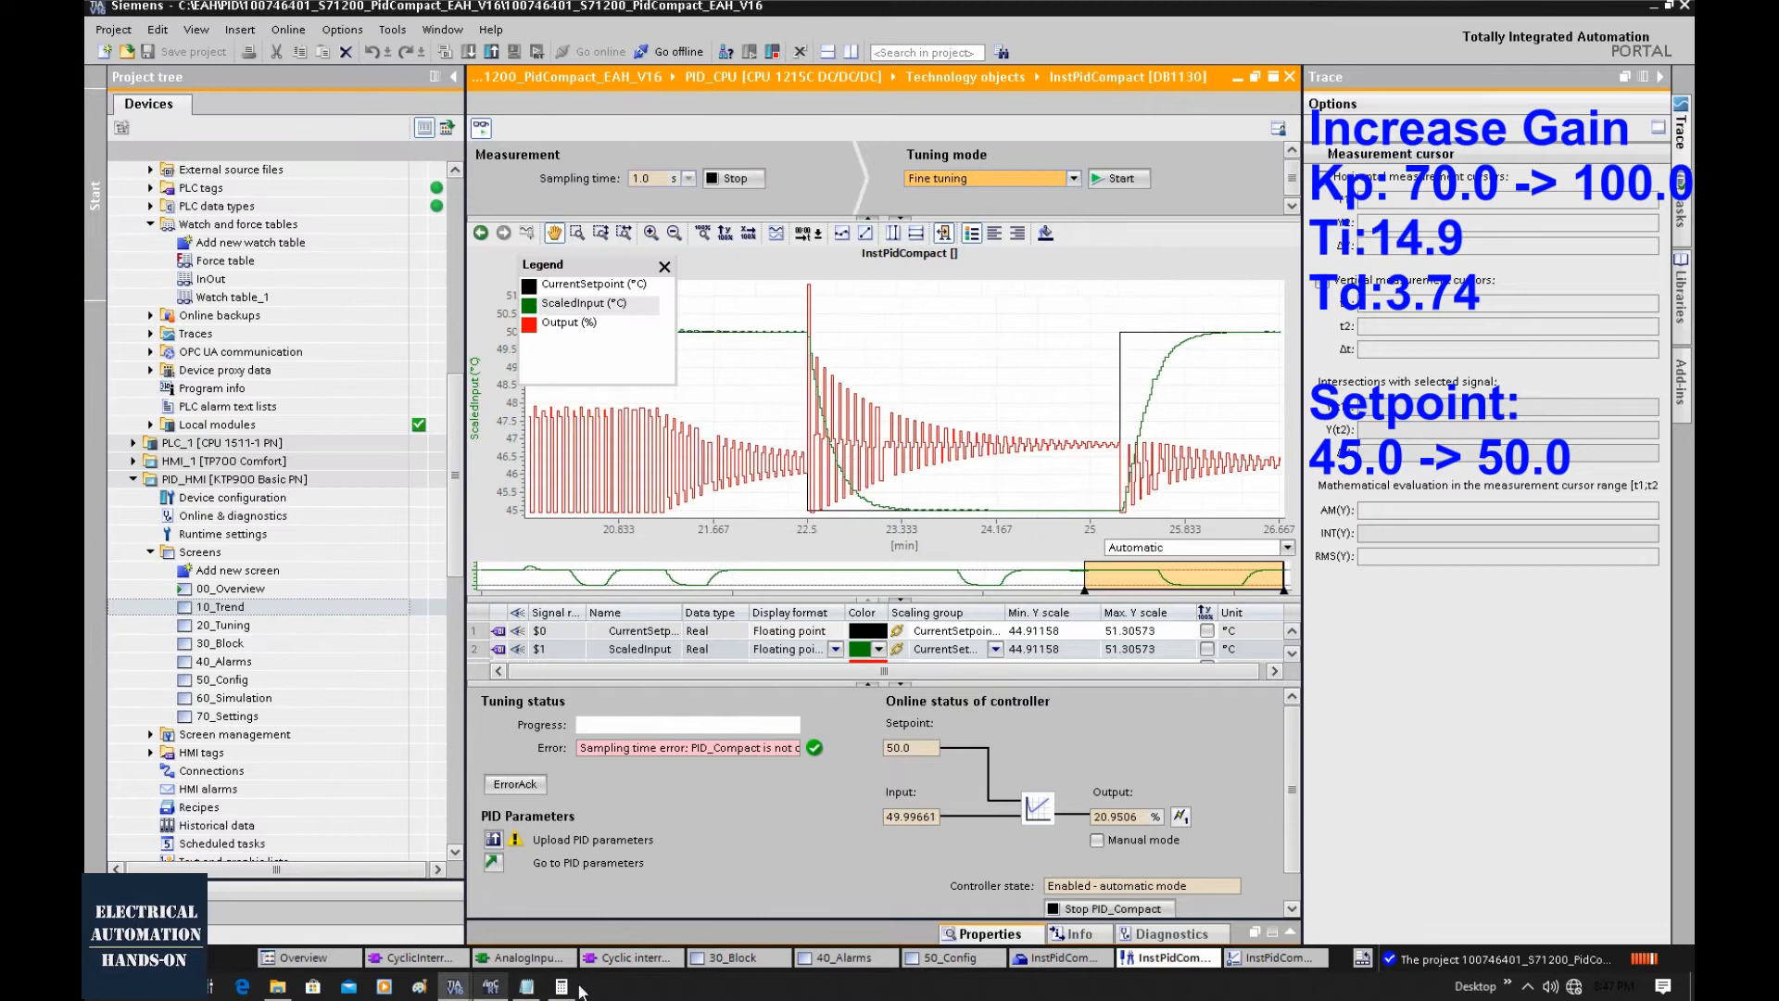
Step: Return to the HMI simulator and set the proportional gain Kp of the retained controller parameters to 5
{"action": "left_click", "coordinate": [491, 986]}
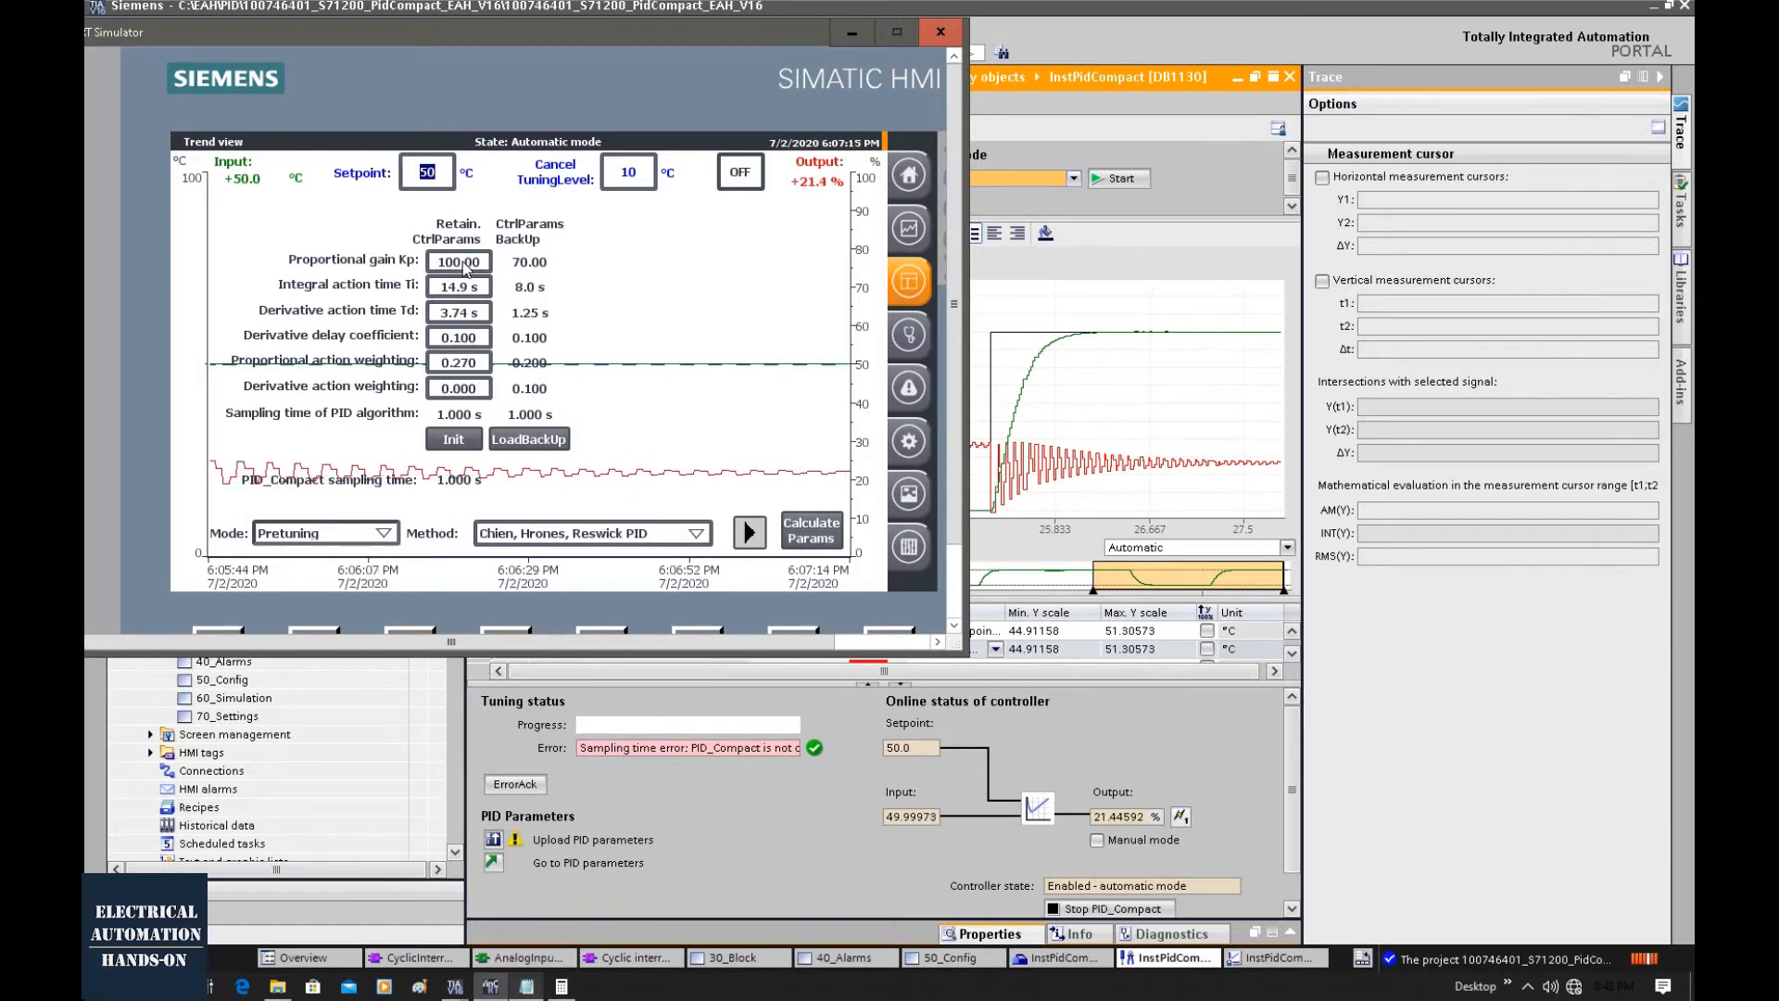
{"action": "left_click", "coordinate": [461, 262]}
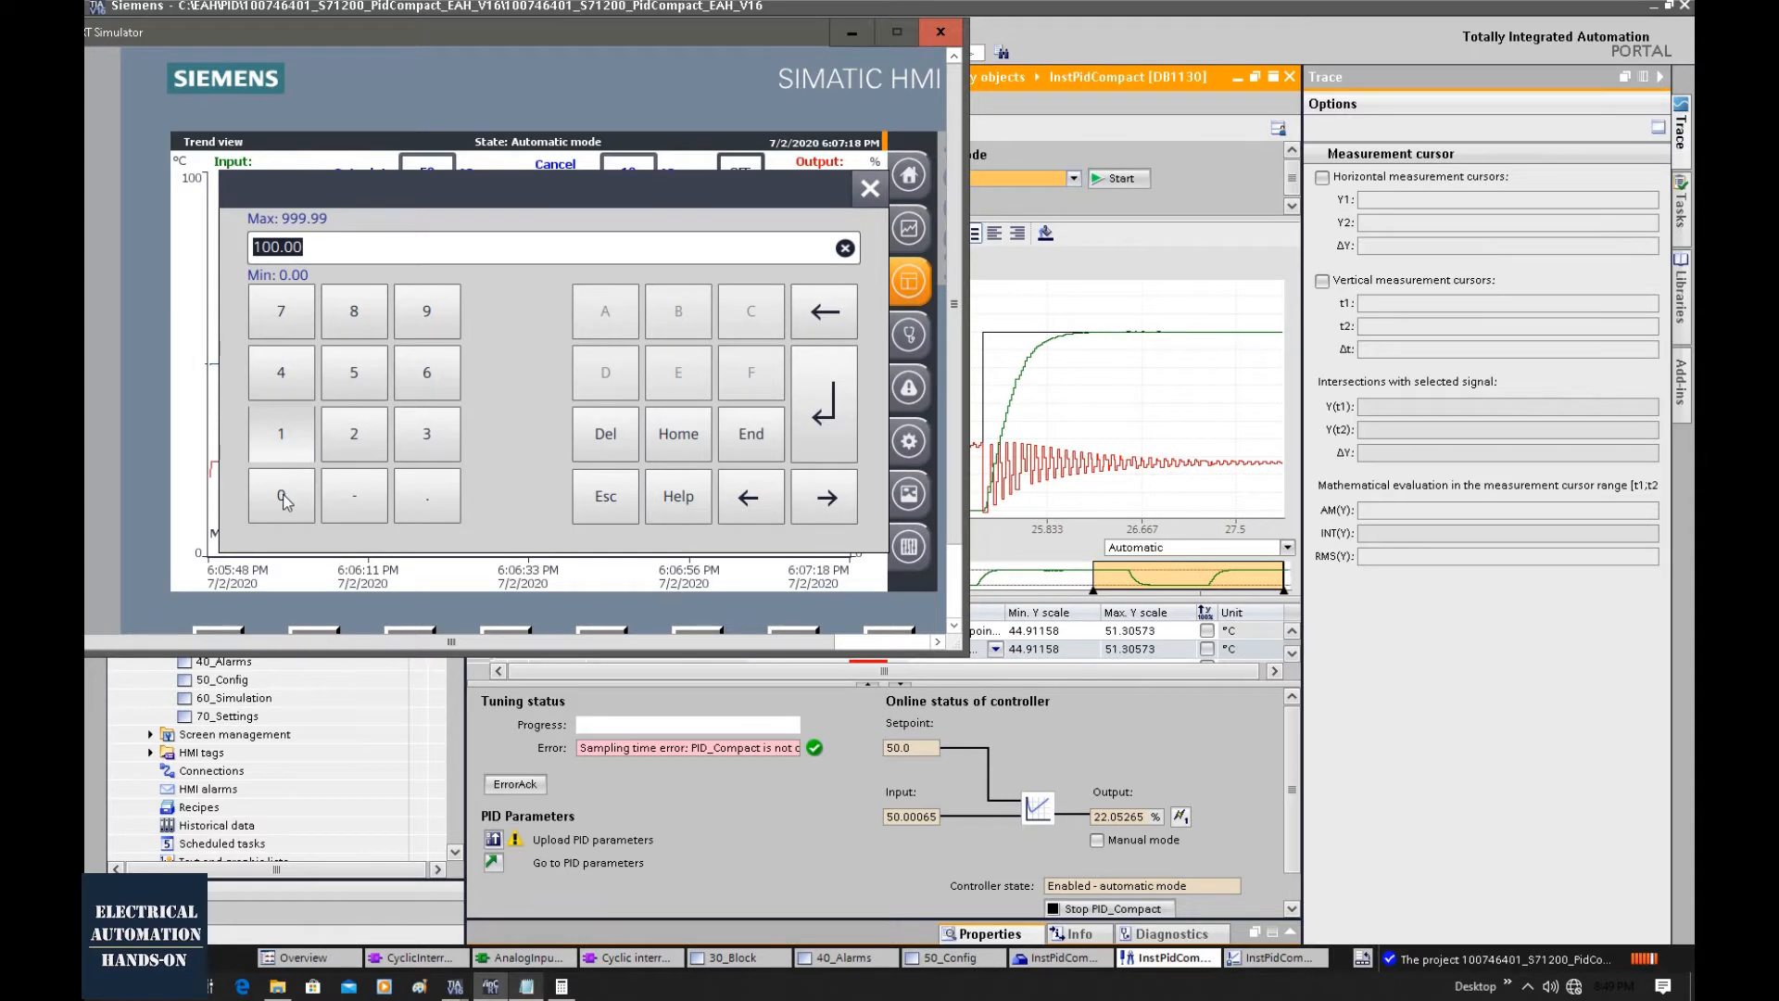
{"action": "left_click", "coordinate": [281, 434]}
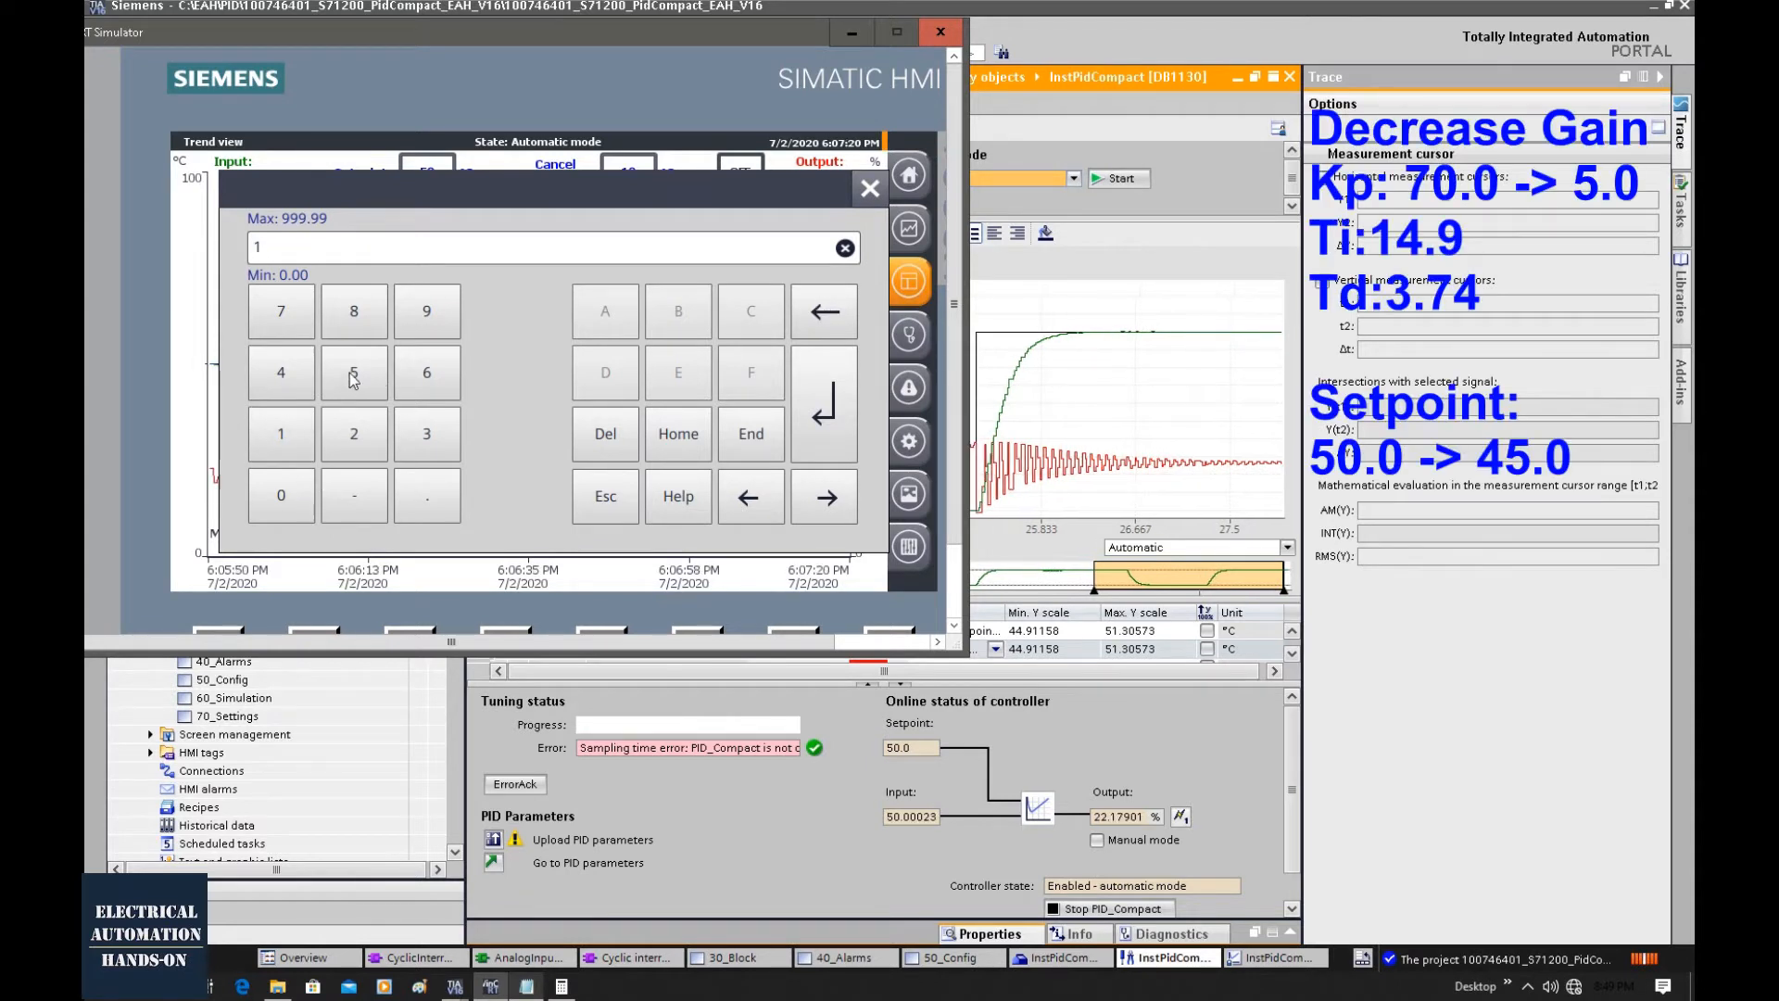
{"action": "left_click", "coordinate": [838, 317]}
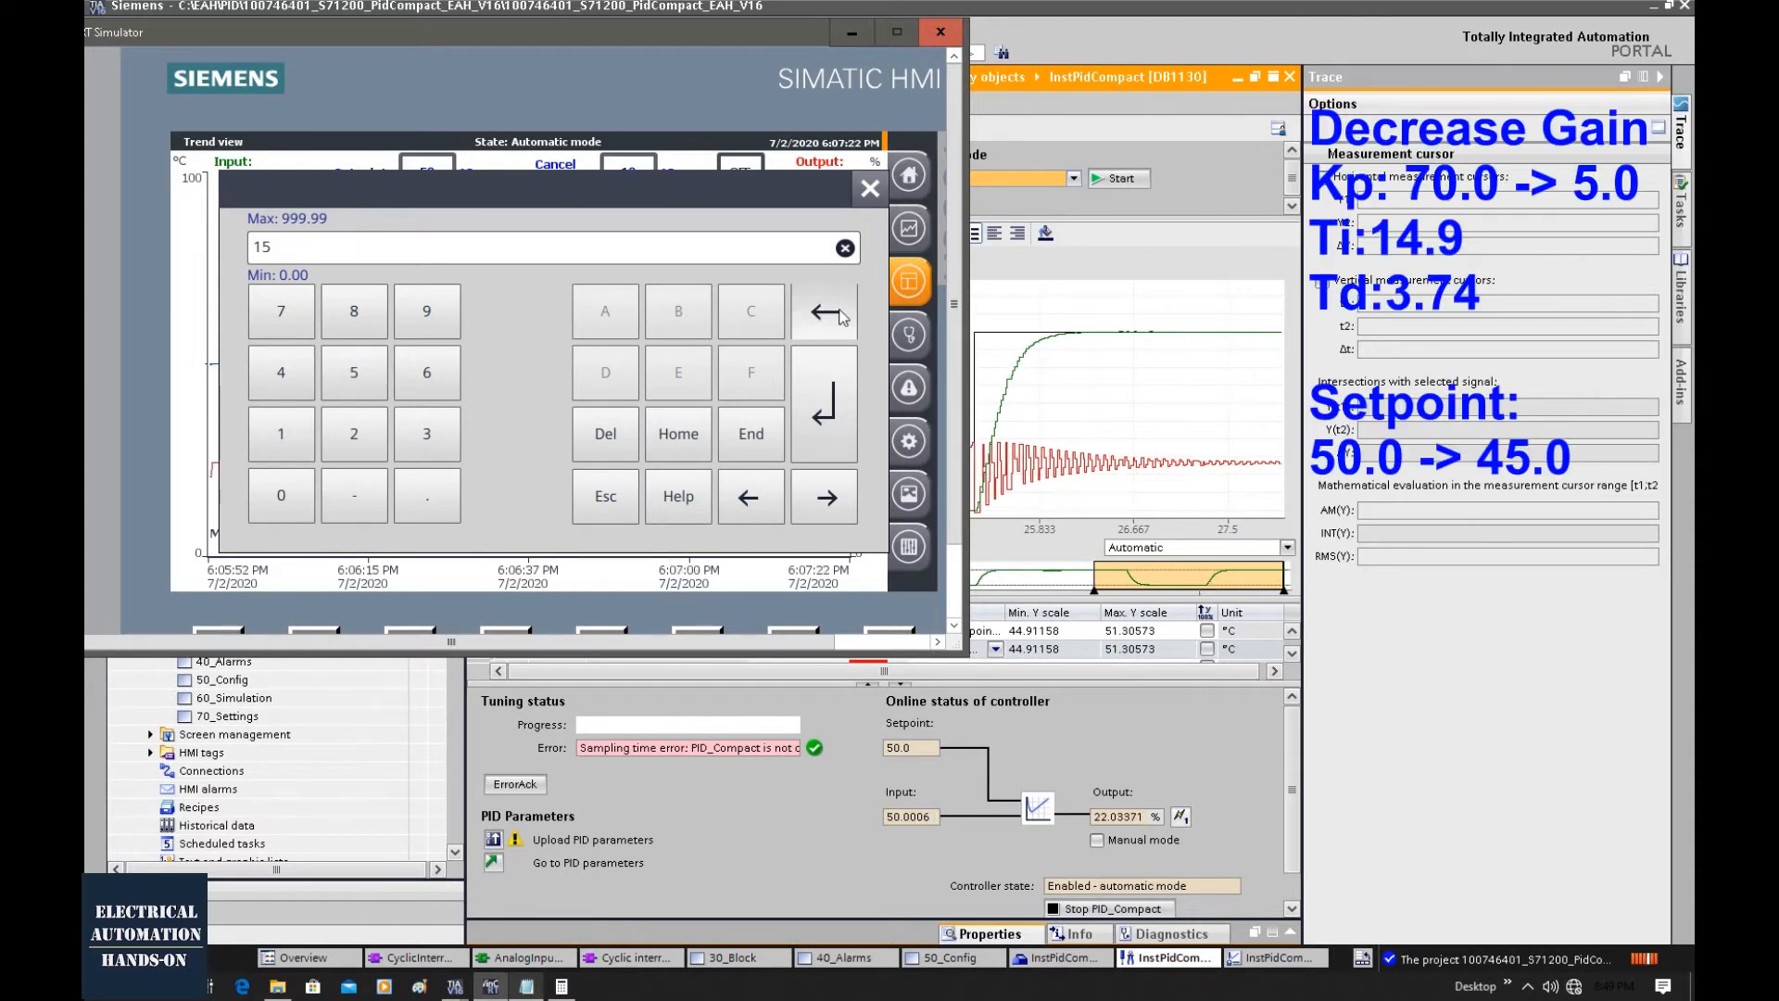
{"action": "left_click", "coordinate": [839, 317]}
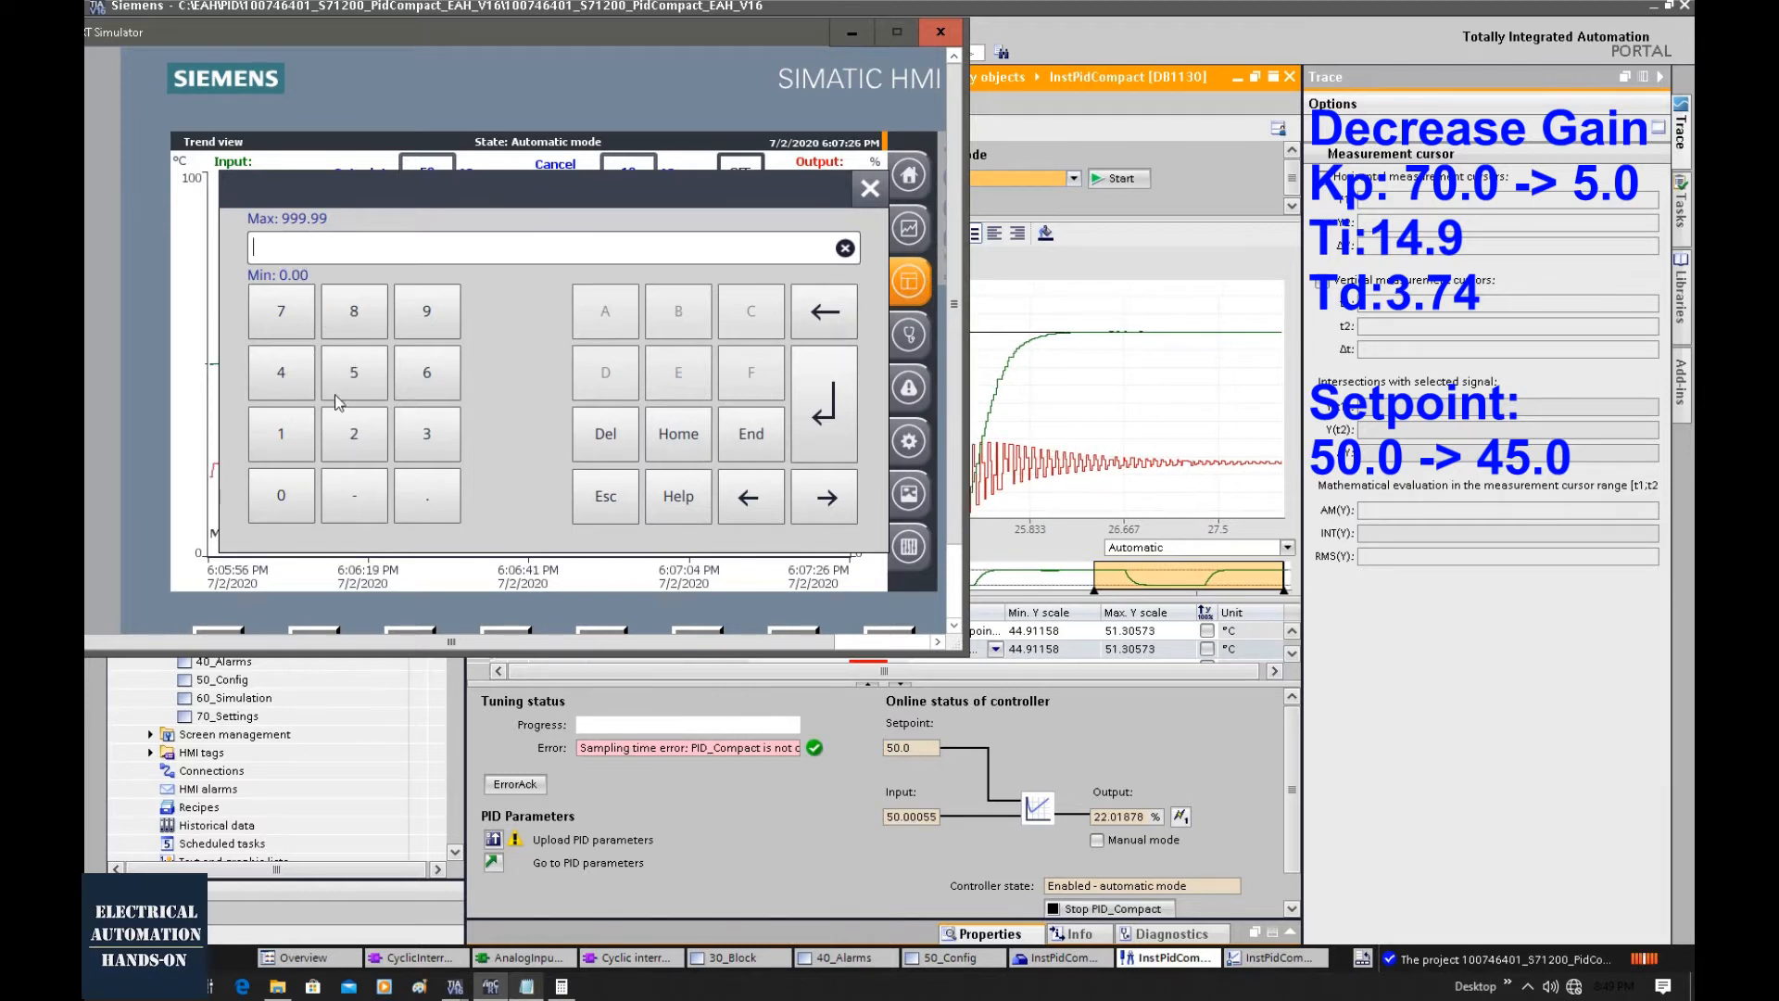
{"action": "left_click", "coordinate": [838, 431]}
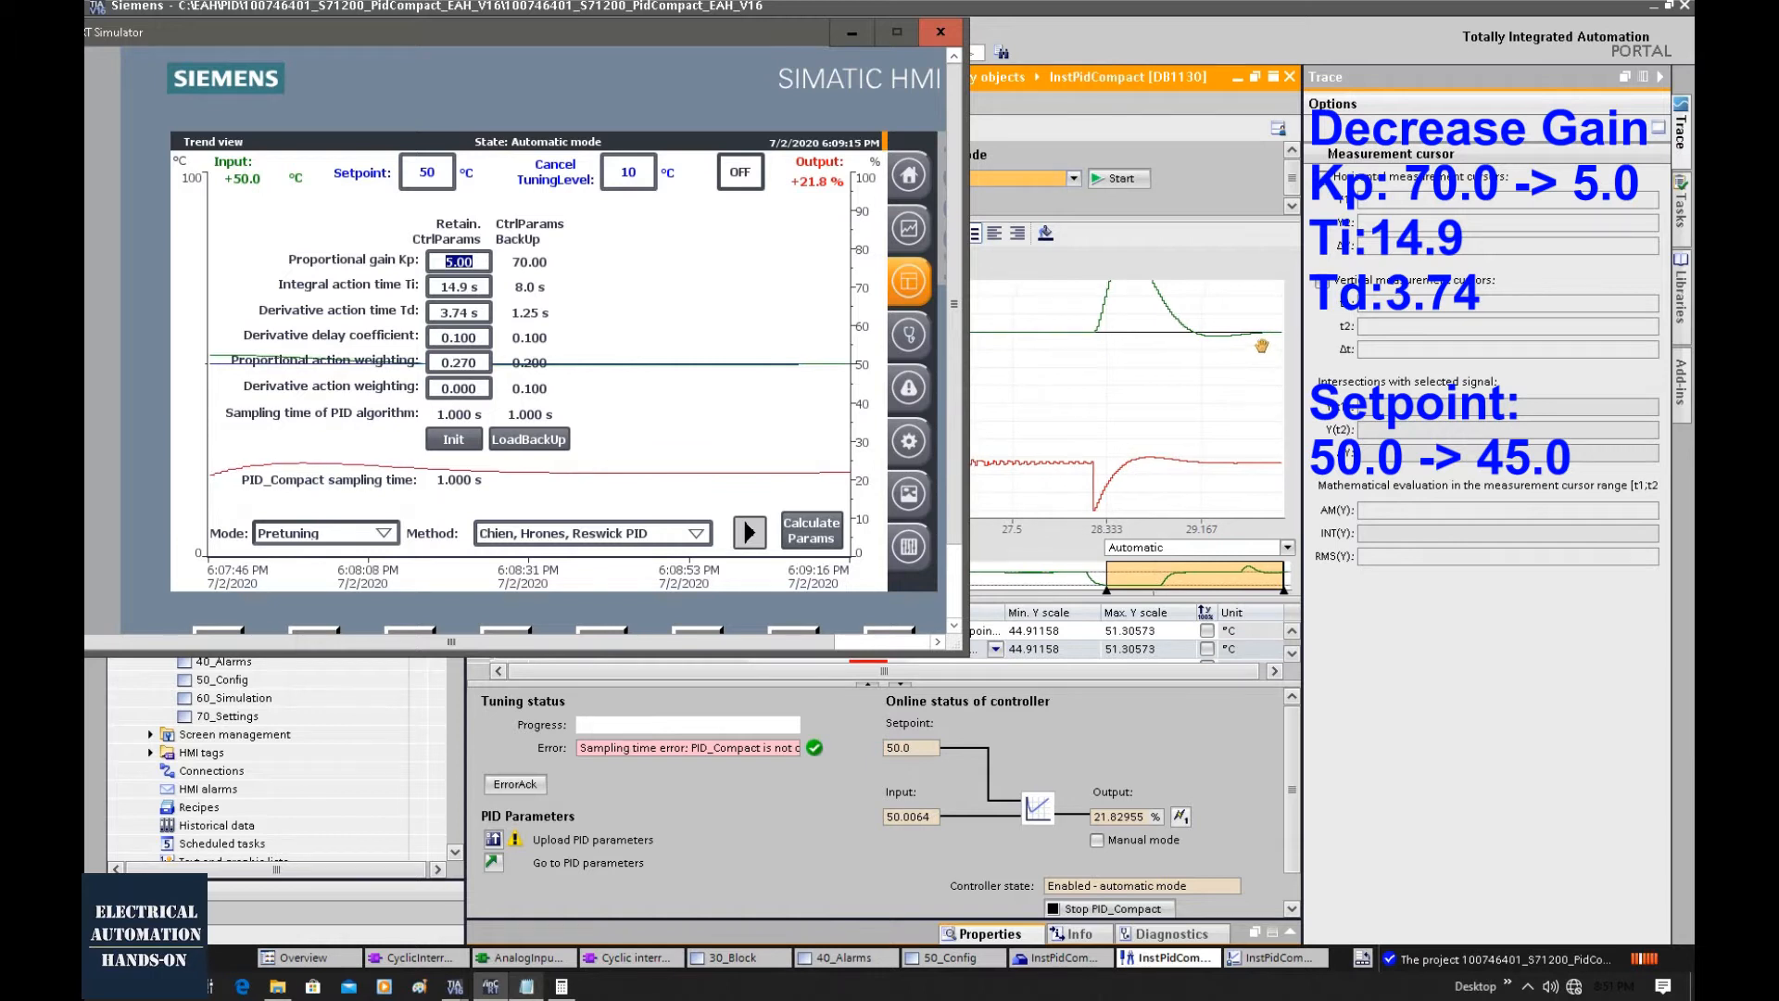
Step: Set the temperature setpoint to 45 °C to record a step response with the low gain
{"action": "left_click", "coordinate": [405, 171]}
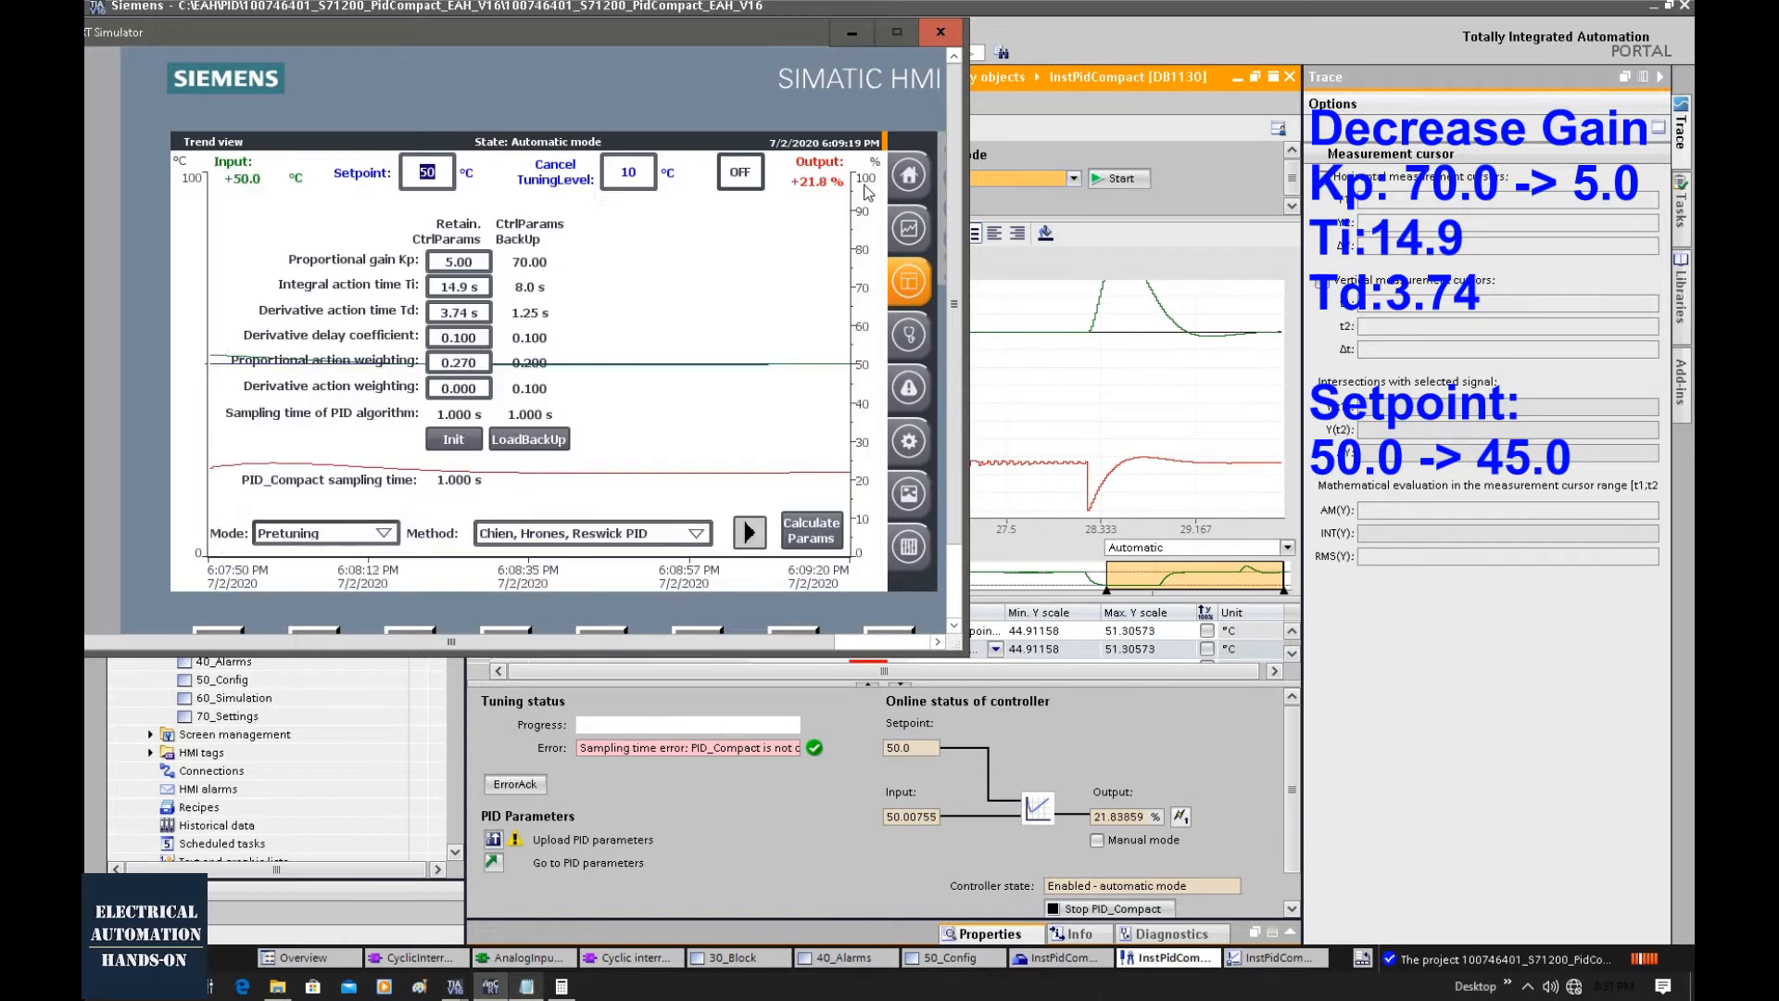
{"action": "left_click", "coordinate": [422, 178]}
{"action": "left_click", "coordinate": [283, 375]}
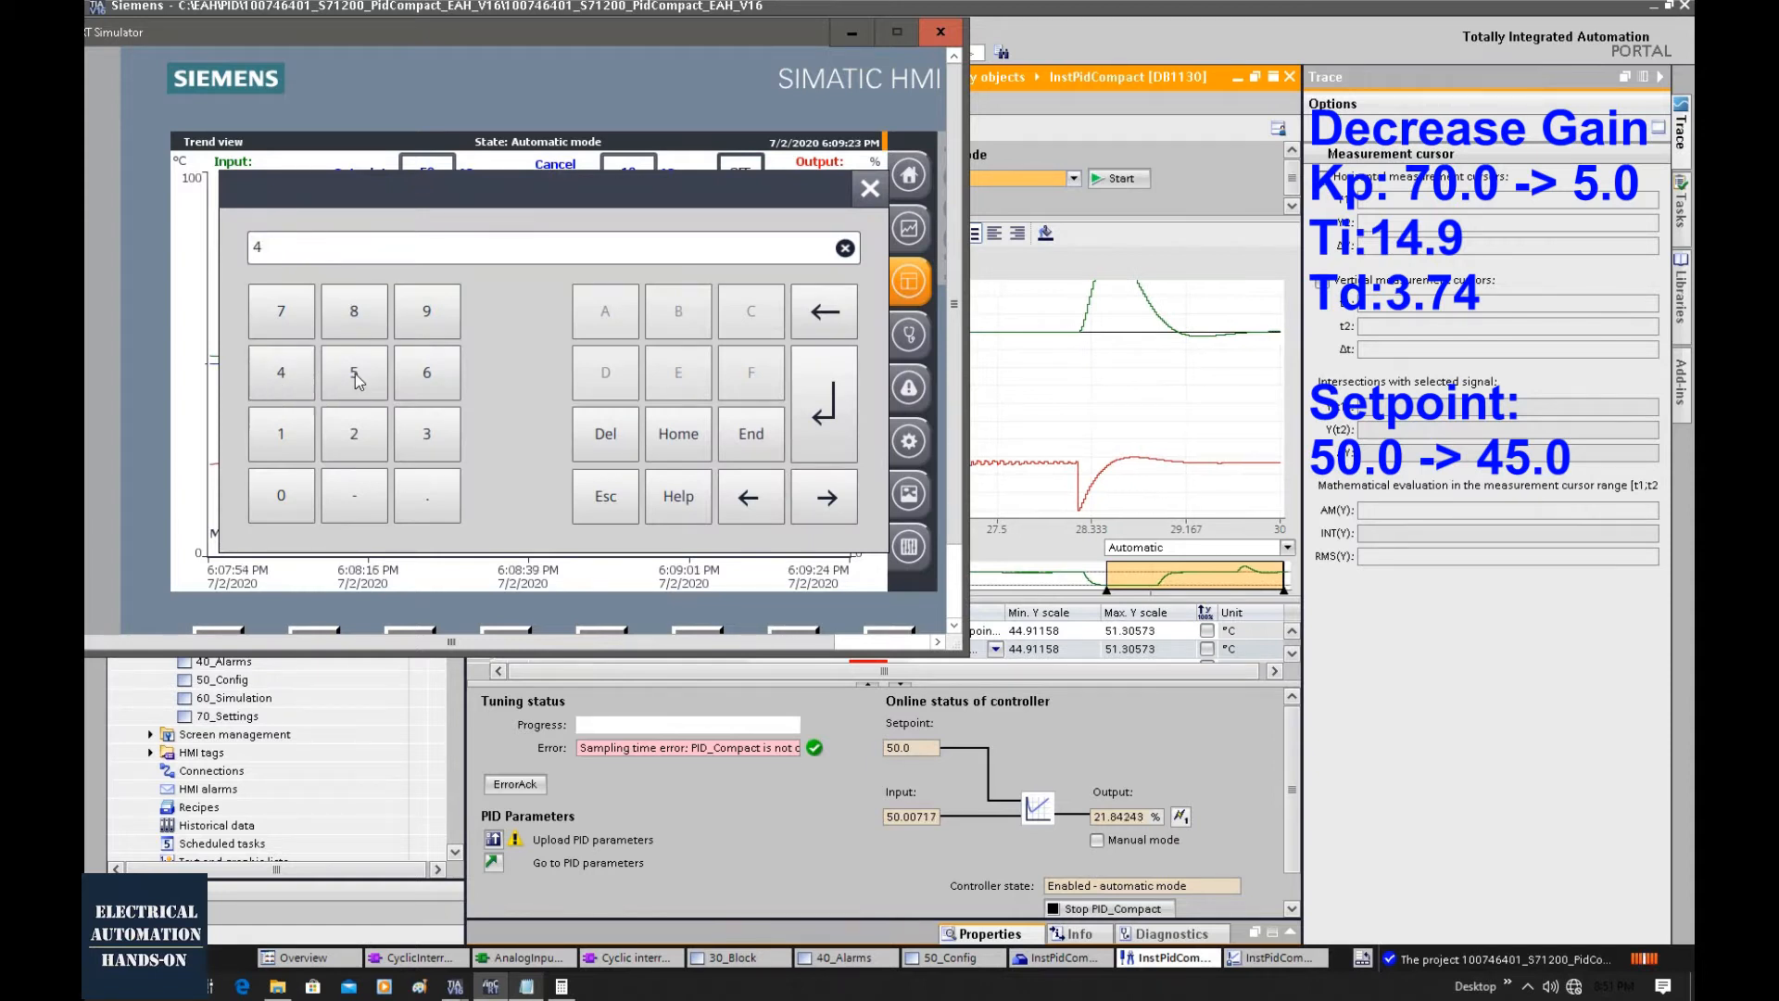
{"action": "left_click", "coordinate": [820, 400]}
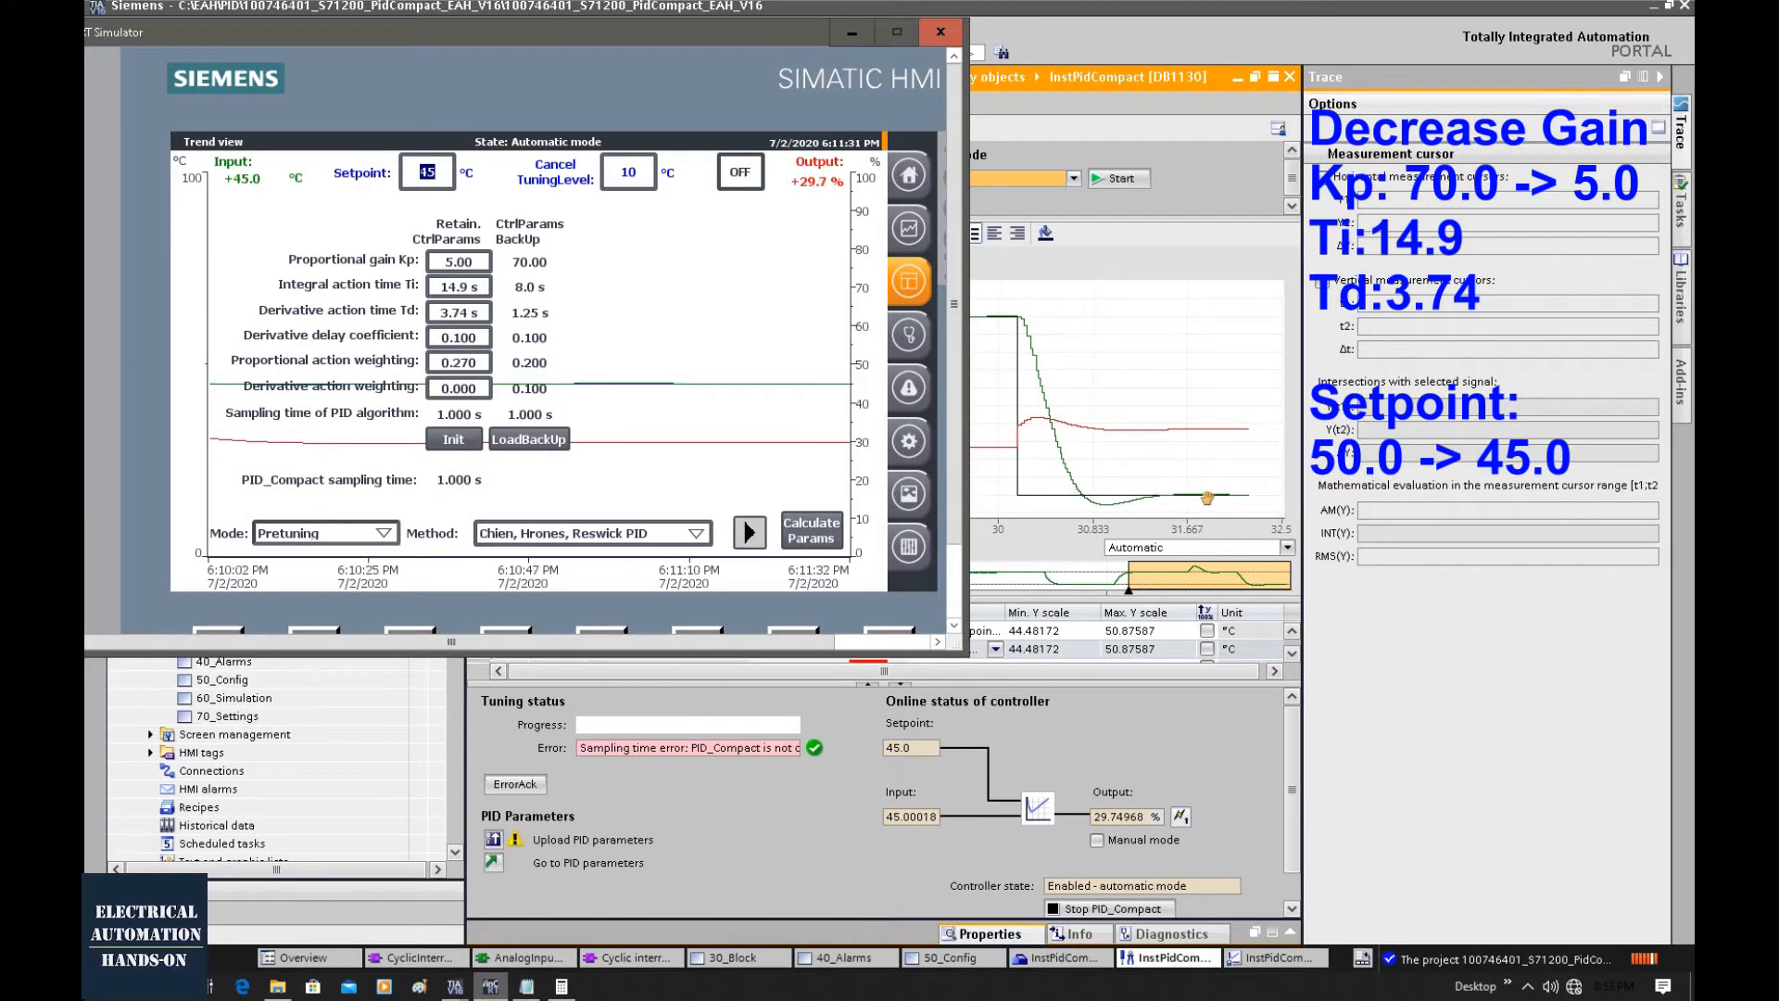
Step: Set the temperature setpoint to 50 °C to record the rising step response with the low gain
{"action": "left_click", "coordinate": [425, 176]}
{"action": "type", "text": "5"}
{"action": "left_click", "coordinate": [826, 431]}
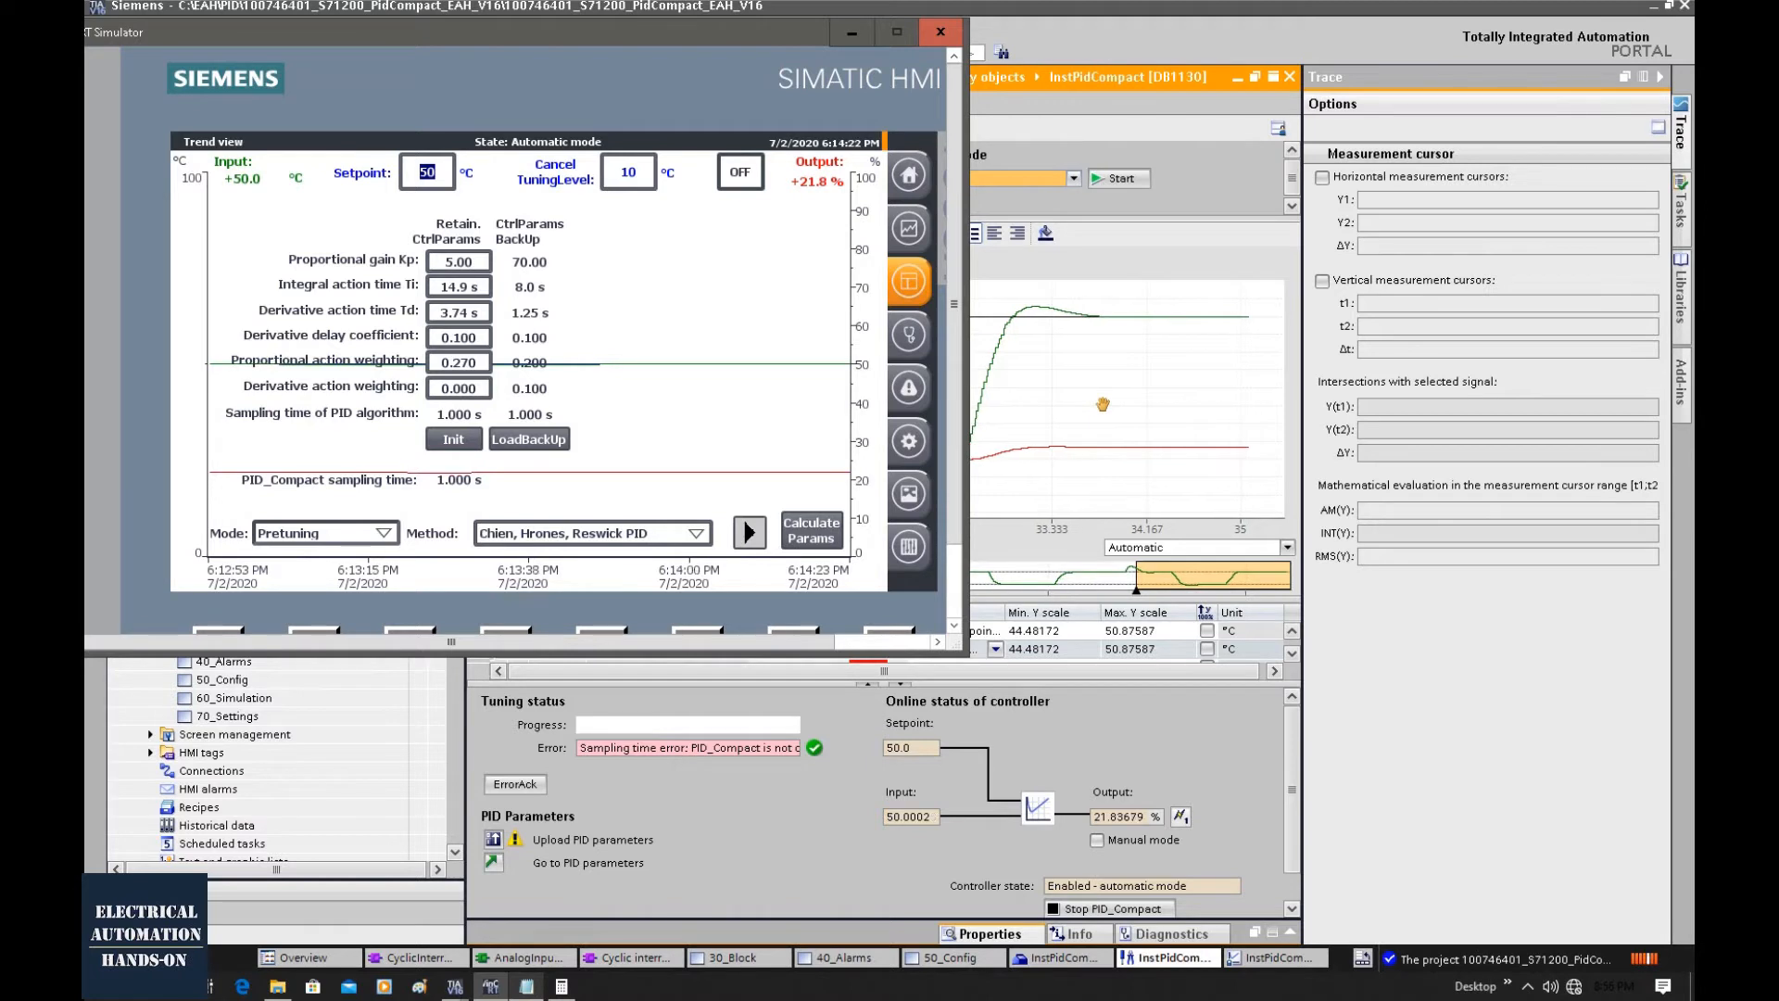
Step: Restore the proportional gain Kp of the retained controller parameters to 70
{"action": "left_click", "coordinate": [450, 264]}
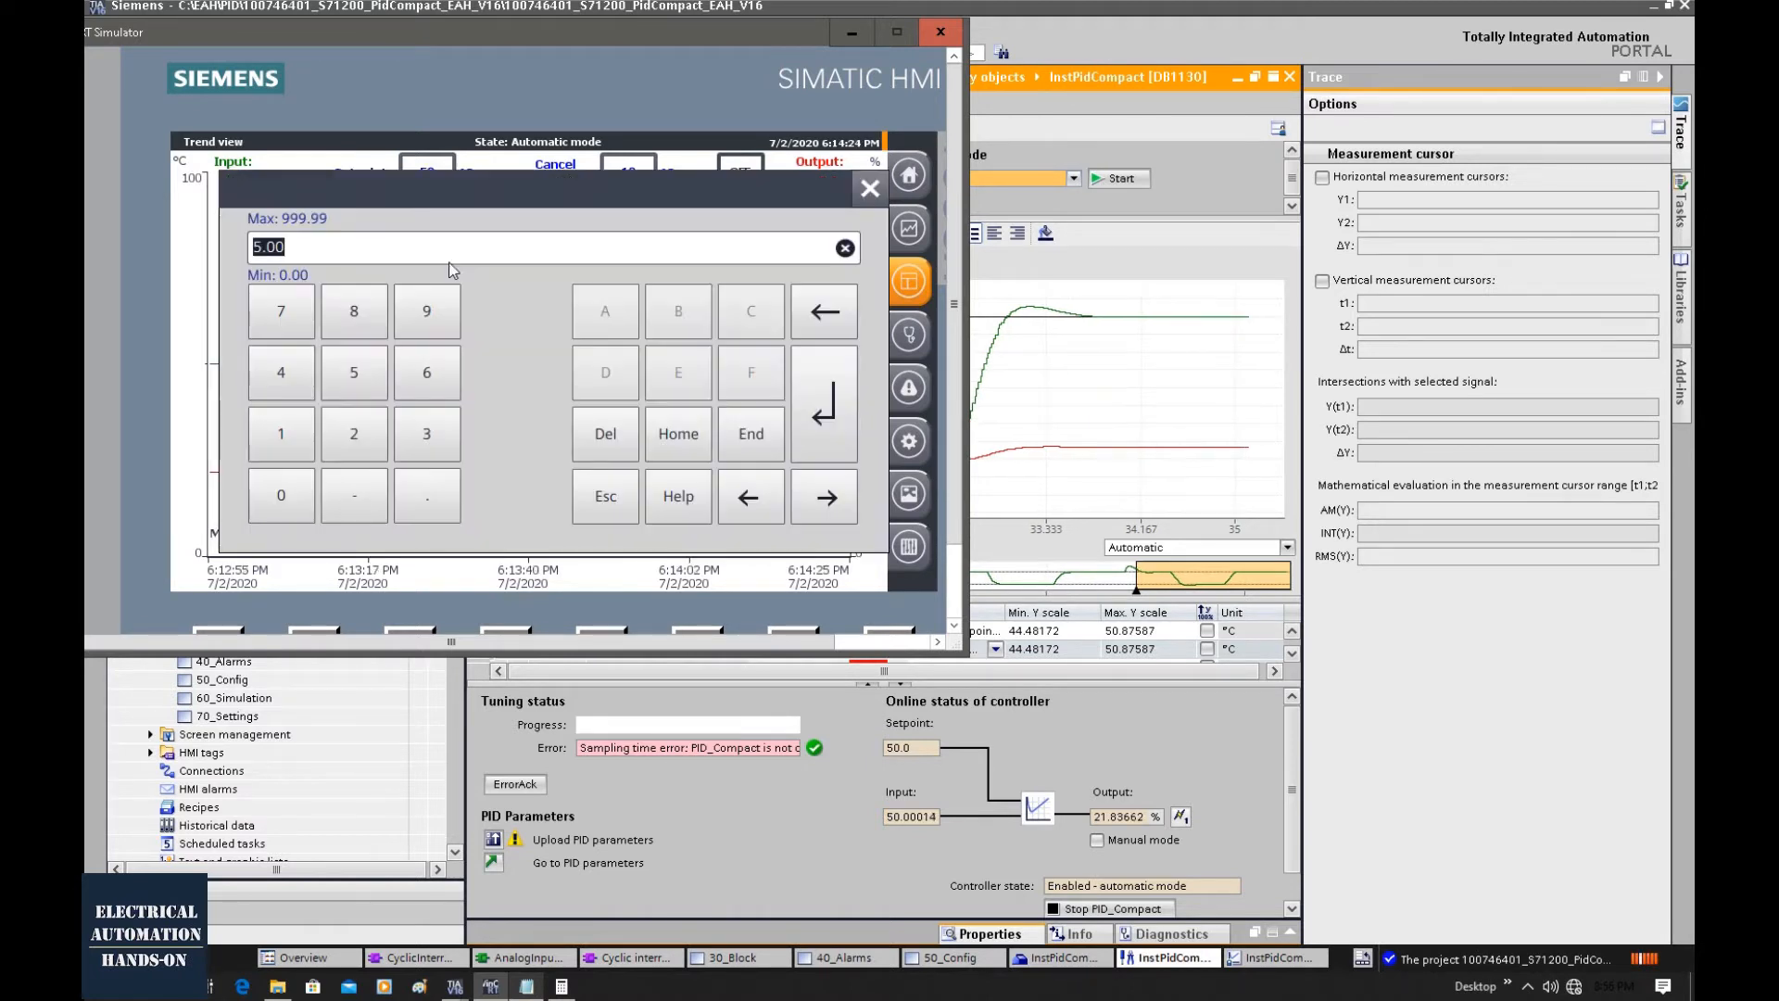
{"action": "left_click", "coordinate": [297, 315]}
{"action": "left_click", "coordinate": [287, 493]}
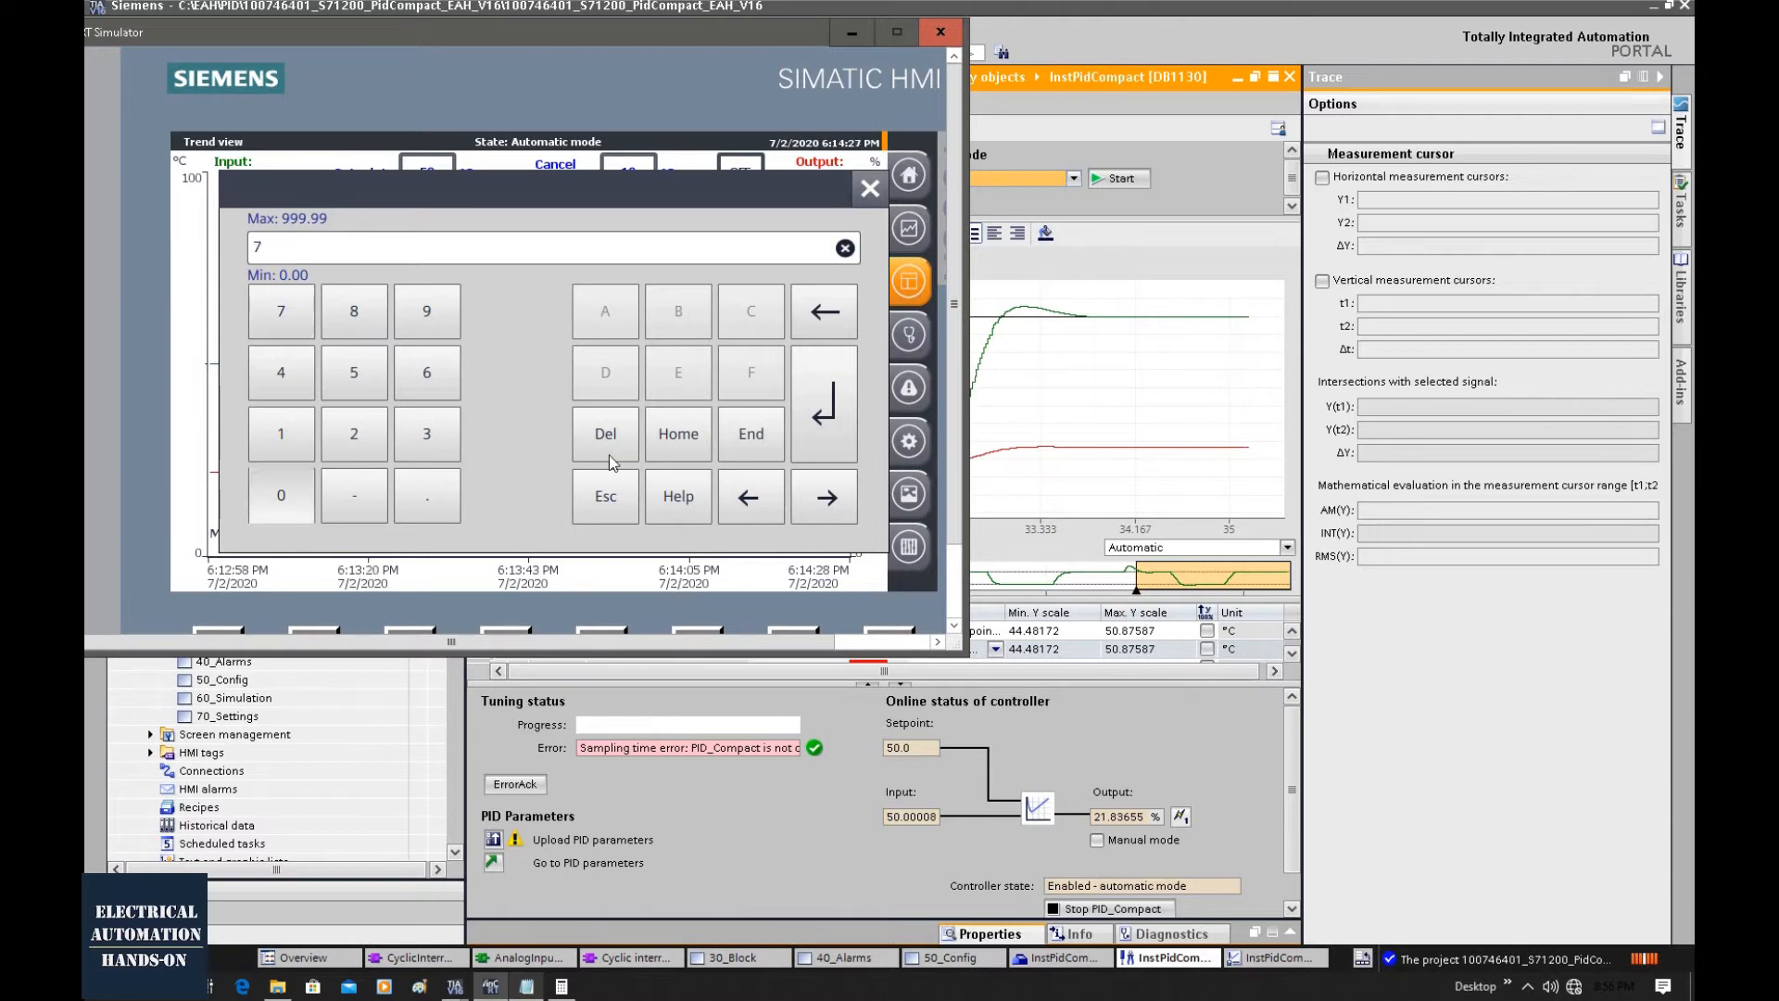
{"action": "left_click", "coordinate": [831, 413]}
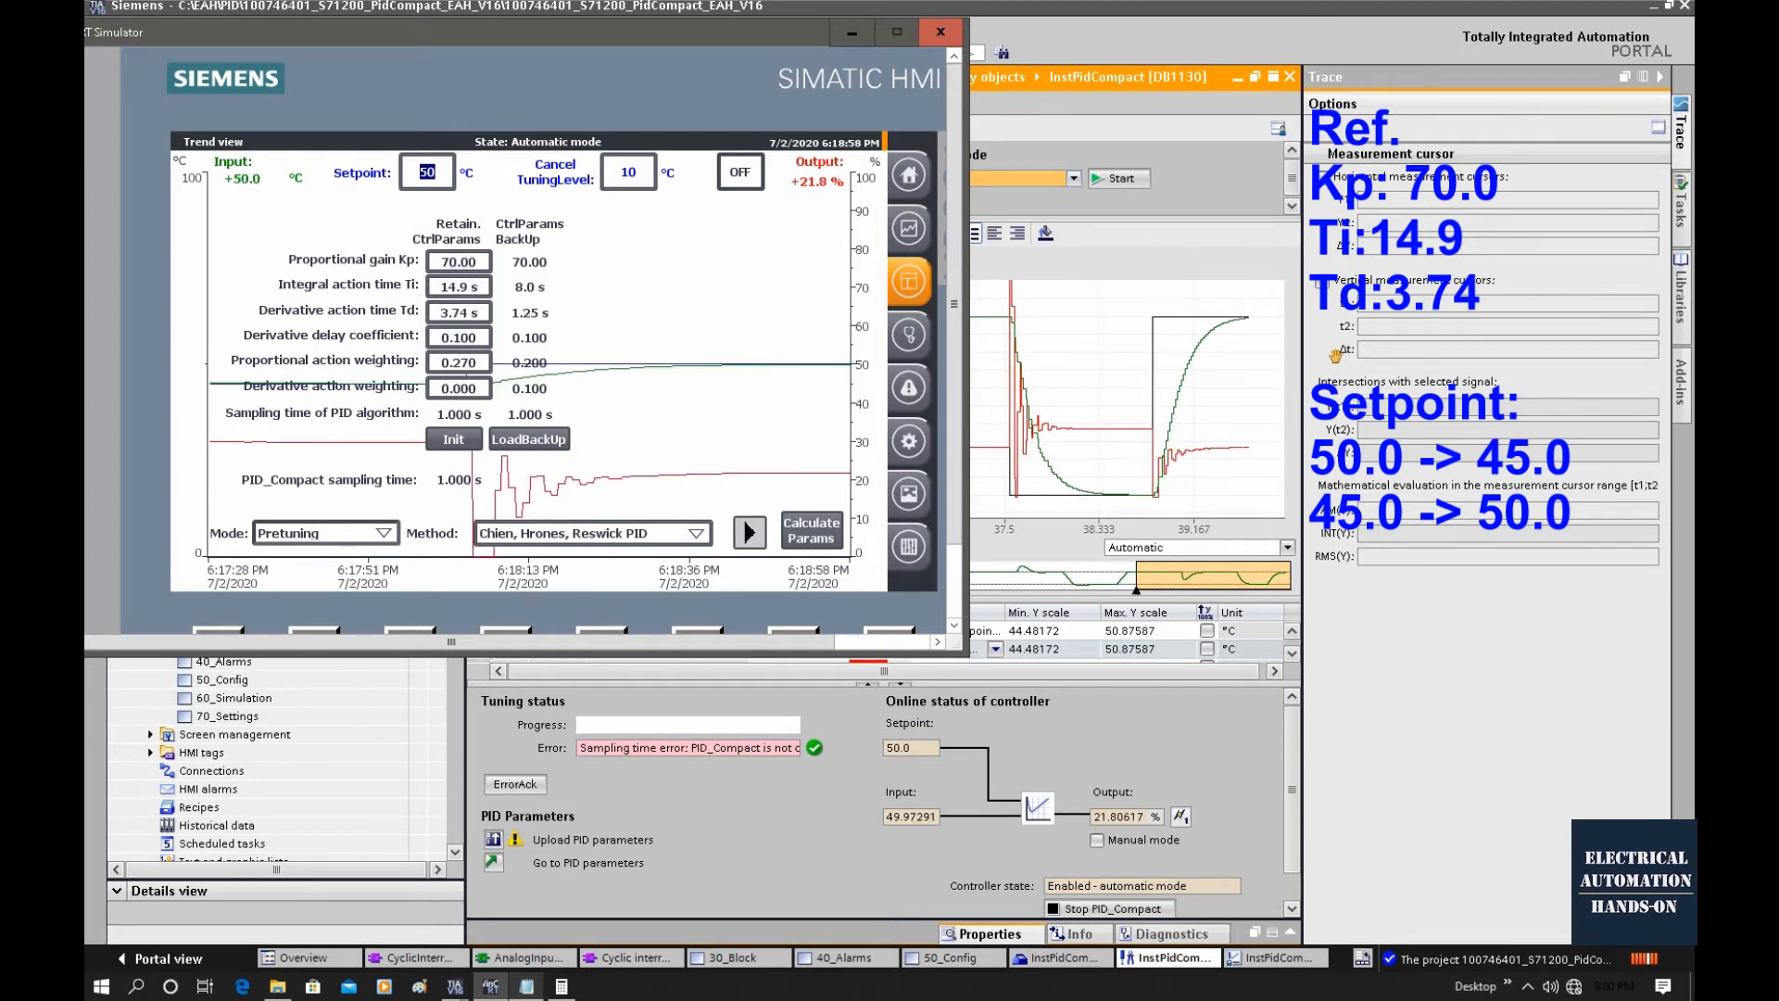
Step: Uncover the trace to view the reference step responses, and set the retained integral action time Ti to 80 s in the HMI simulator
{"action": "left_click", "coordinate": [1106, 384]}
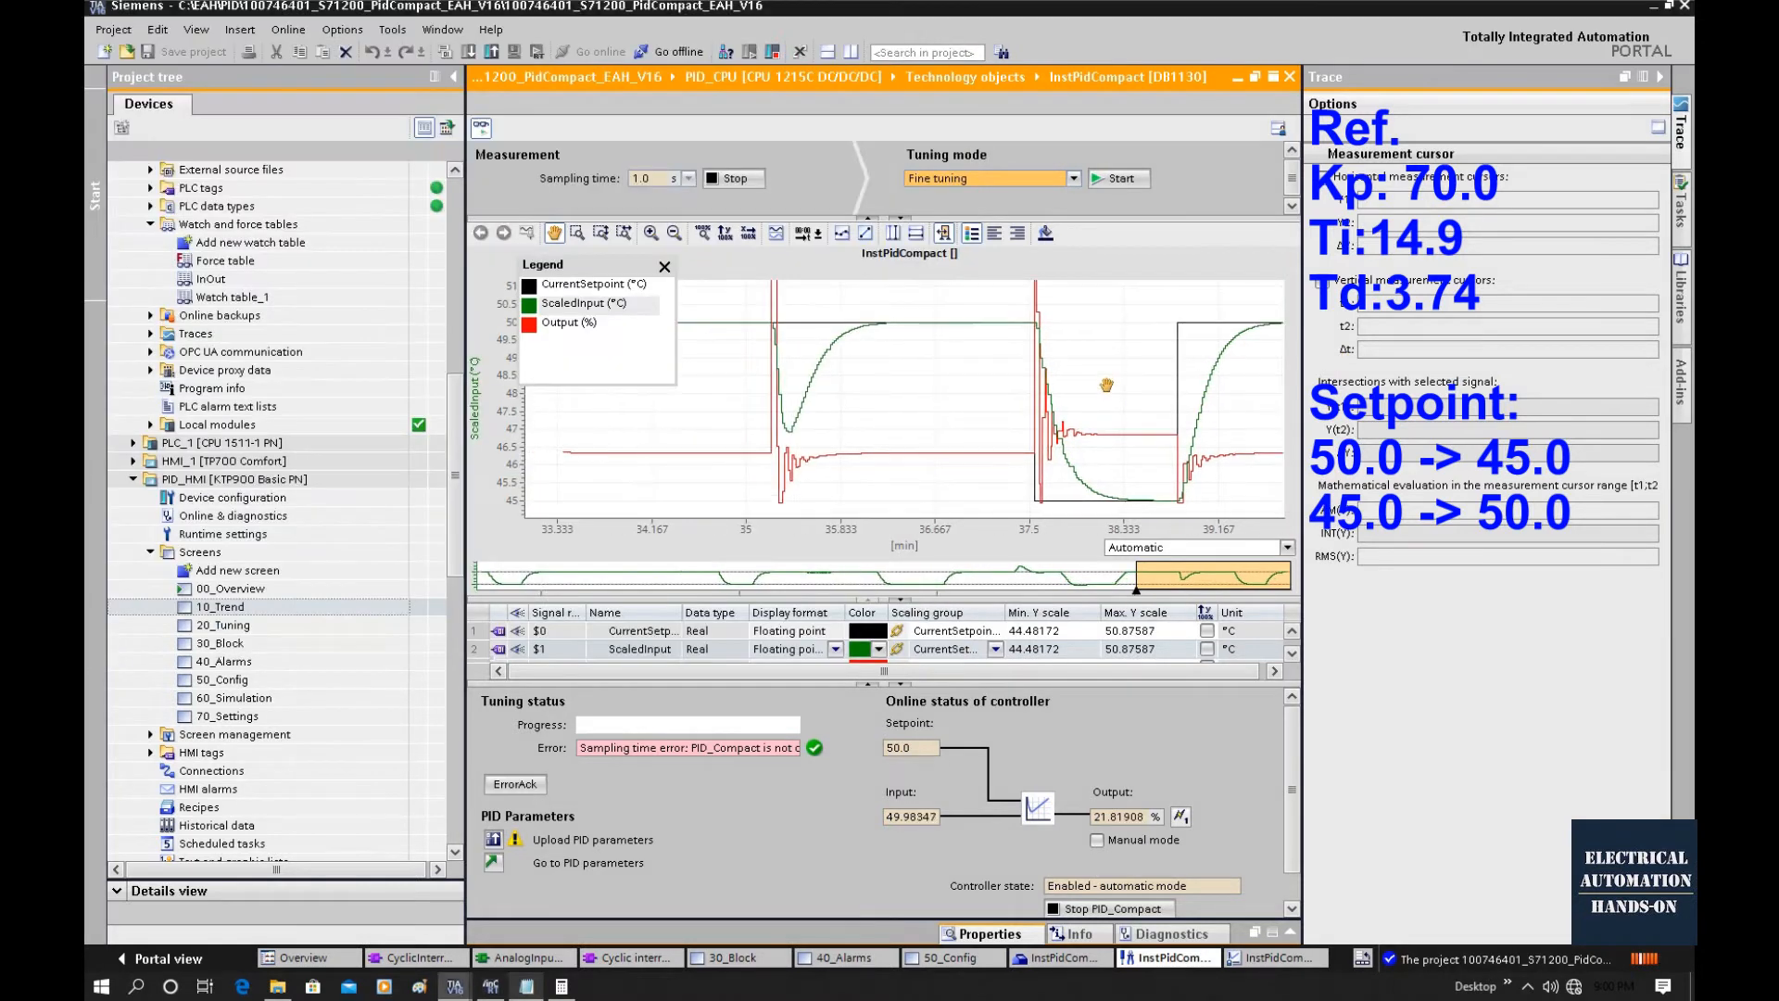
{"action": "left_click", "coordinate": [490, 986]}
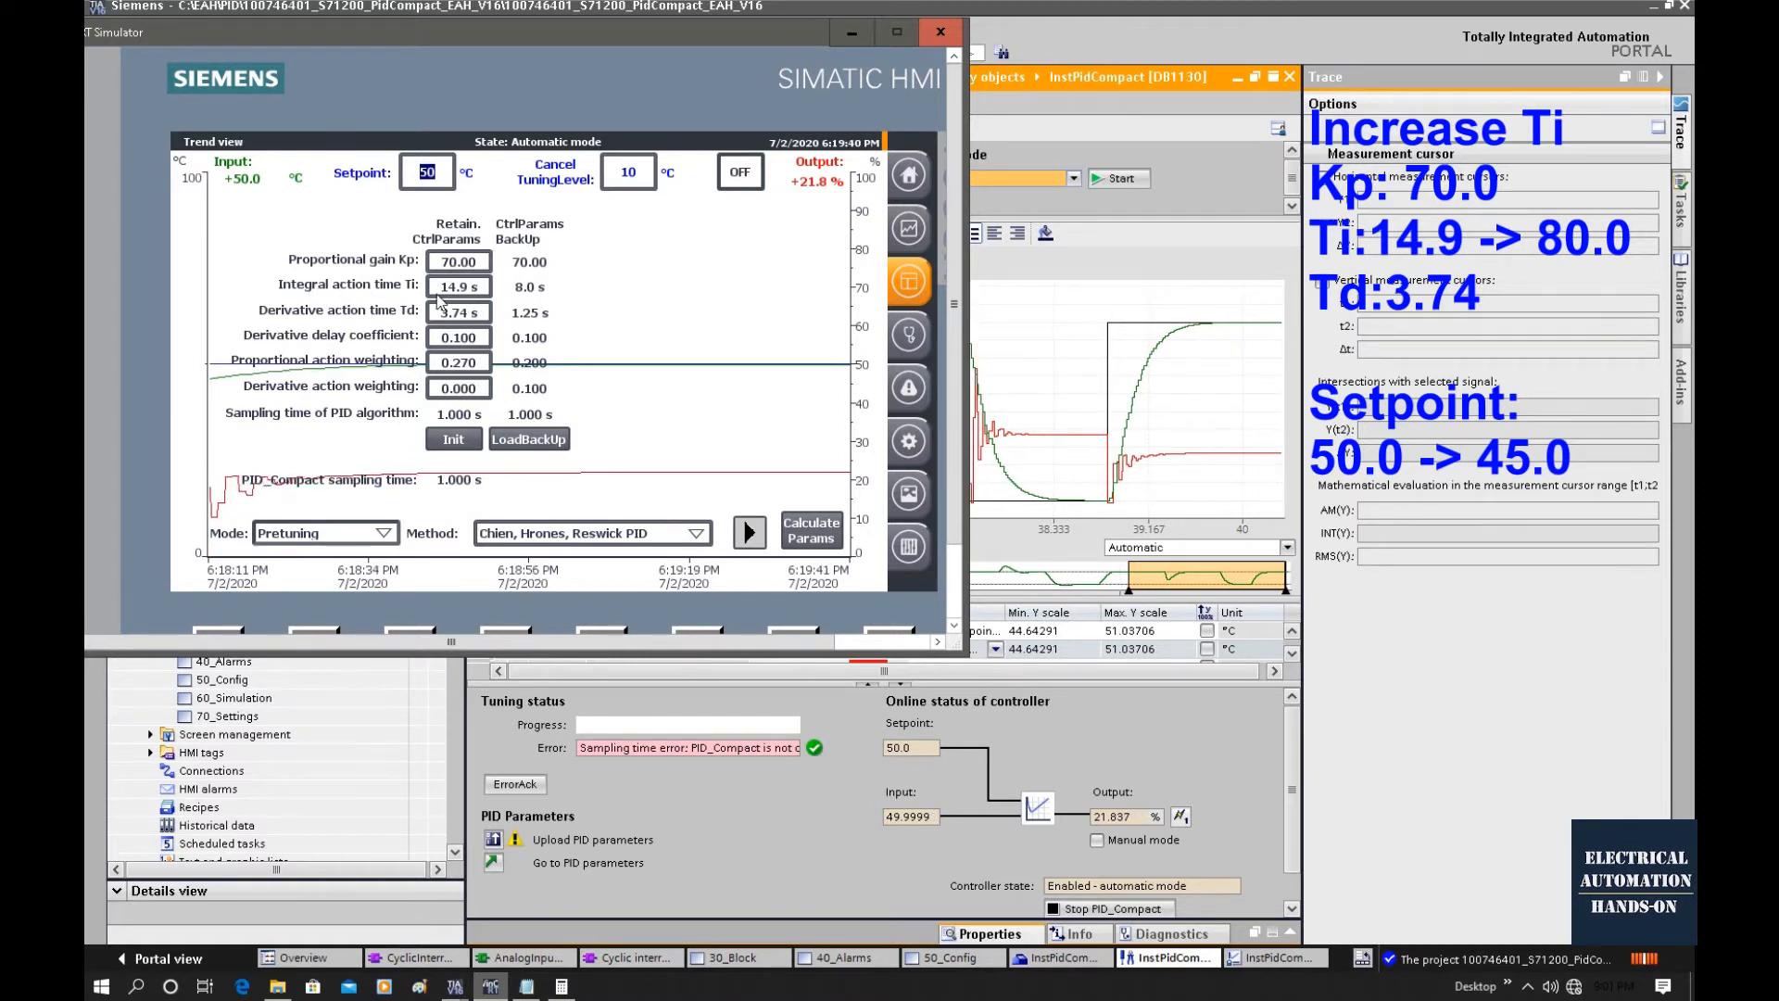
{"action": "left_click", "coordinate": [465, 290]}
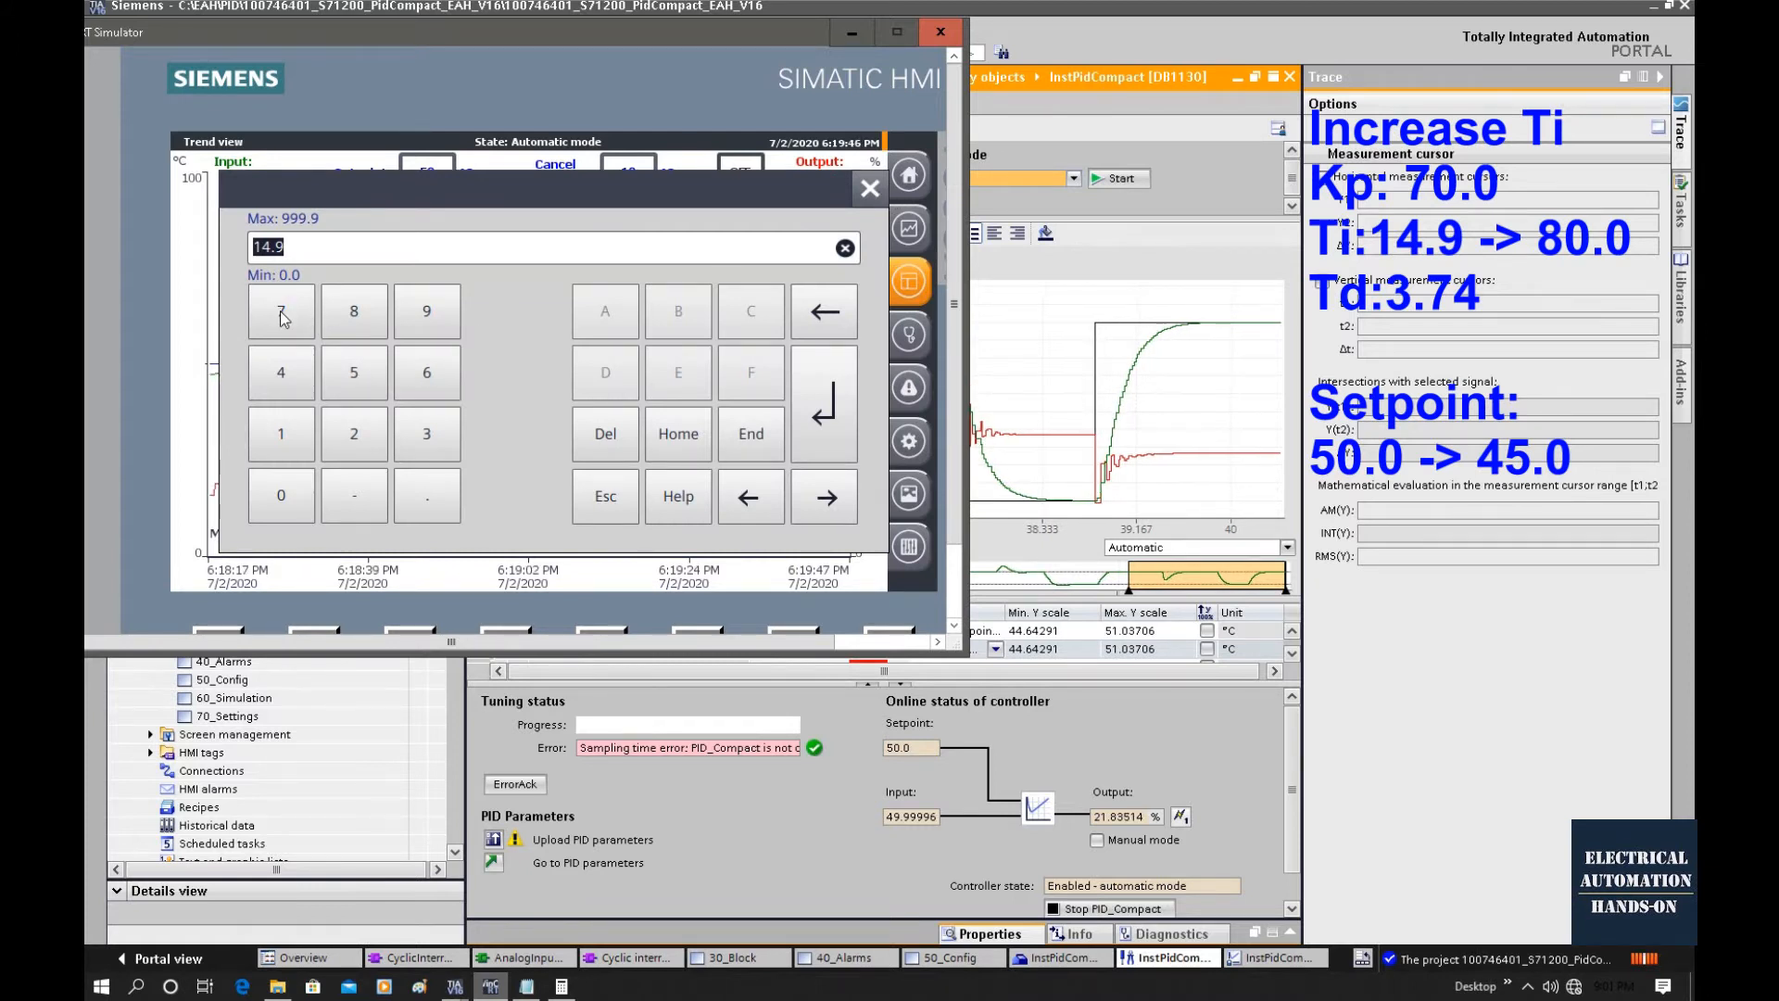
{"action": "left_click", "coordinate": [363, 324]}
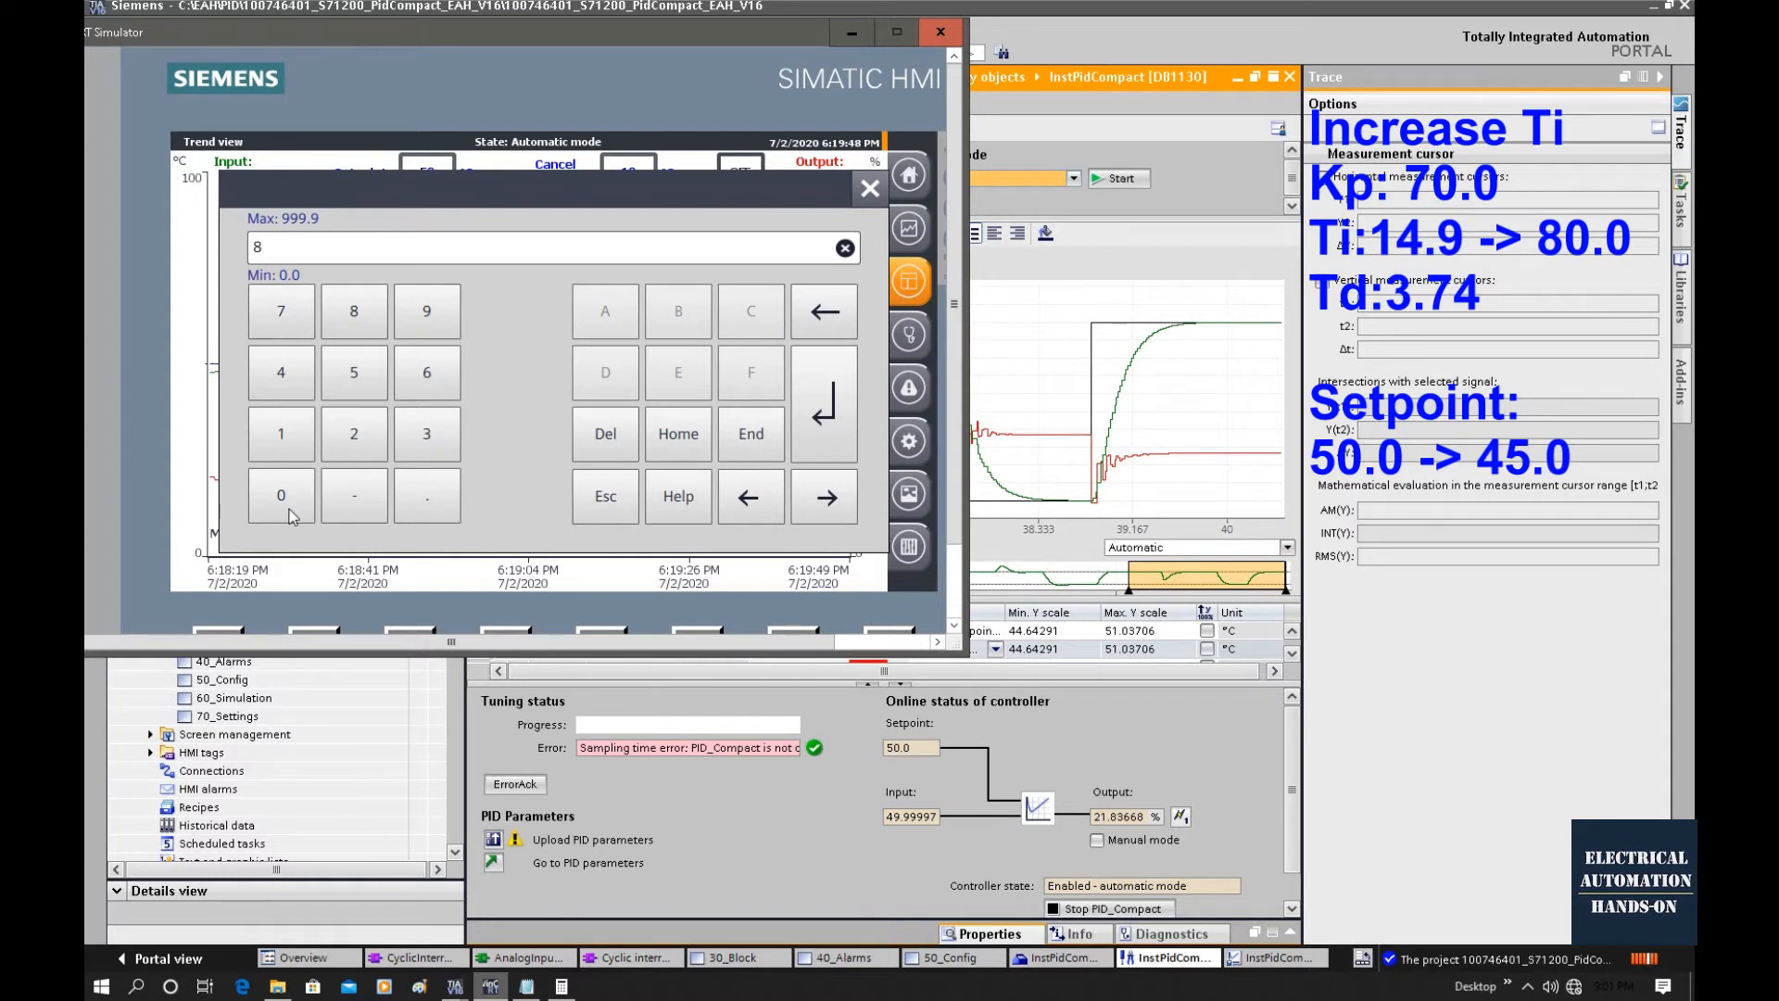
{"action": "type", "text": "0"}
{"action": "left_click", "coordinate": [821, 428]}
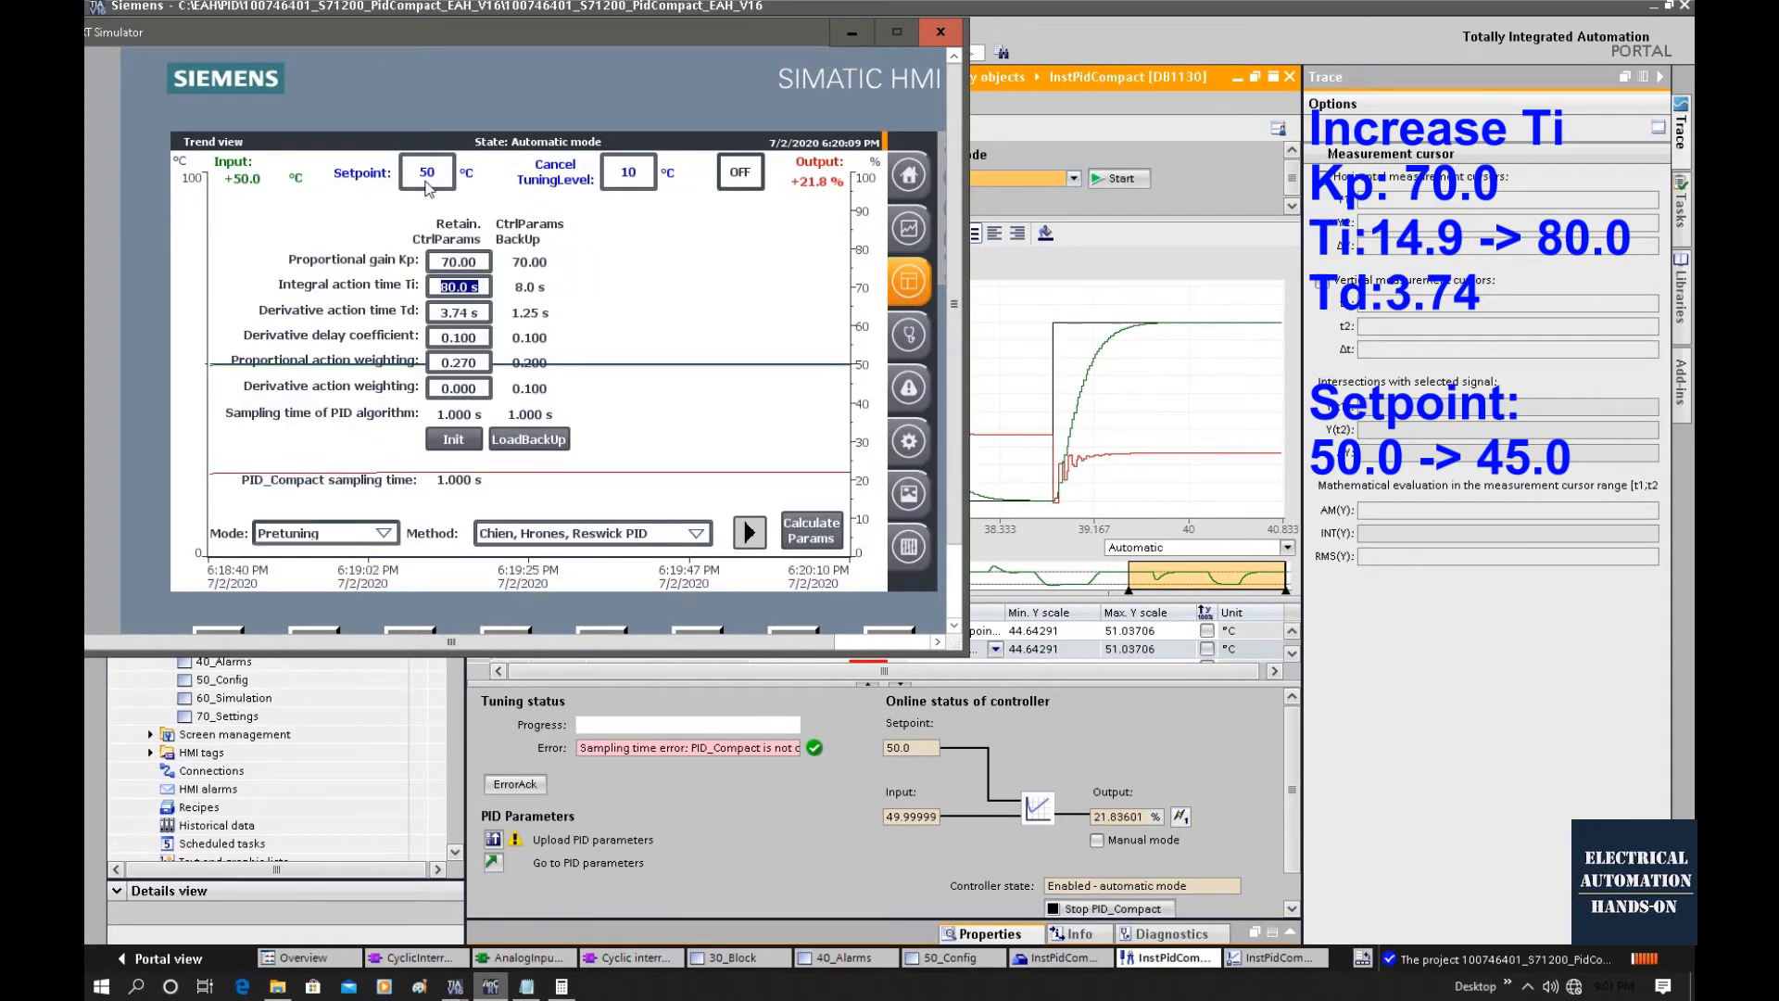
Step: Set the temperature setpoint to 45 °C to record a step response with the long integral action time
{"action": "left_click", "coordinate": [427, 178]}
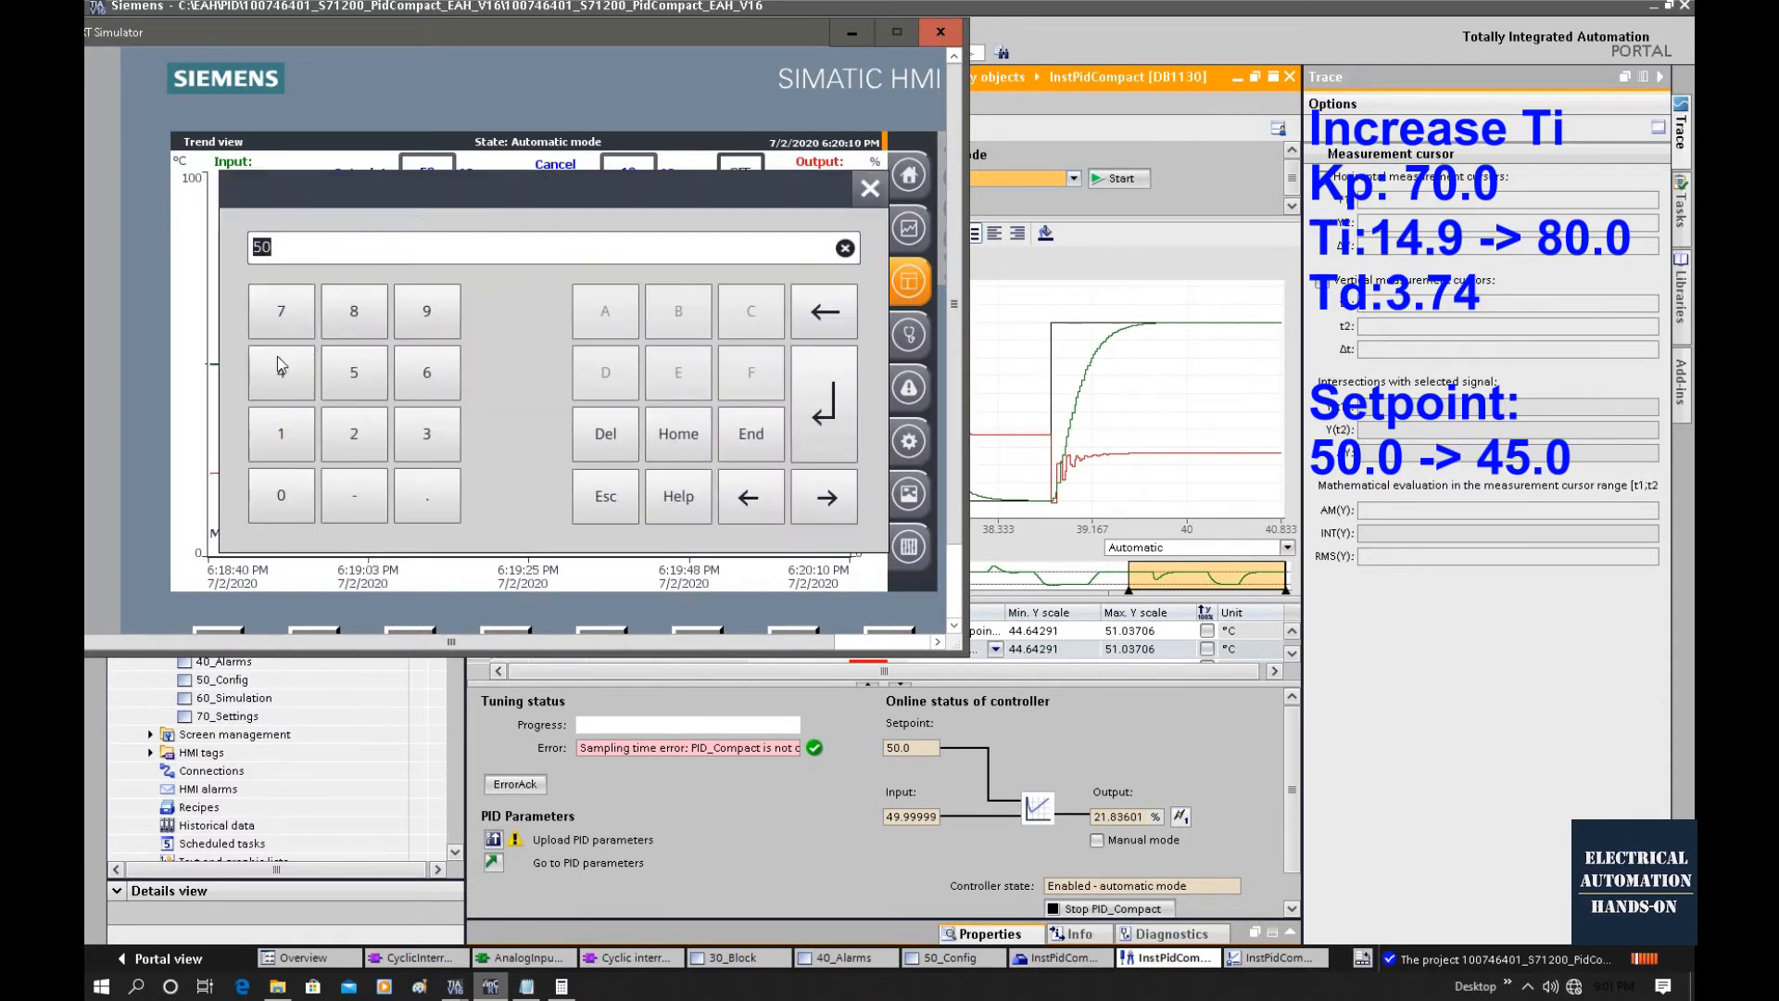
{"action": "left_click", "coordinate": [280, 373]}
{"action": "left_click", "coordinate": [354, 372]}
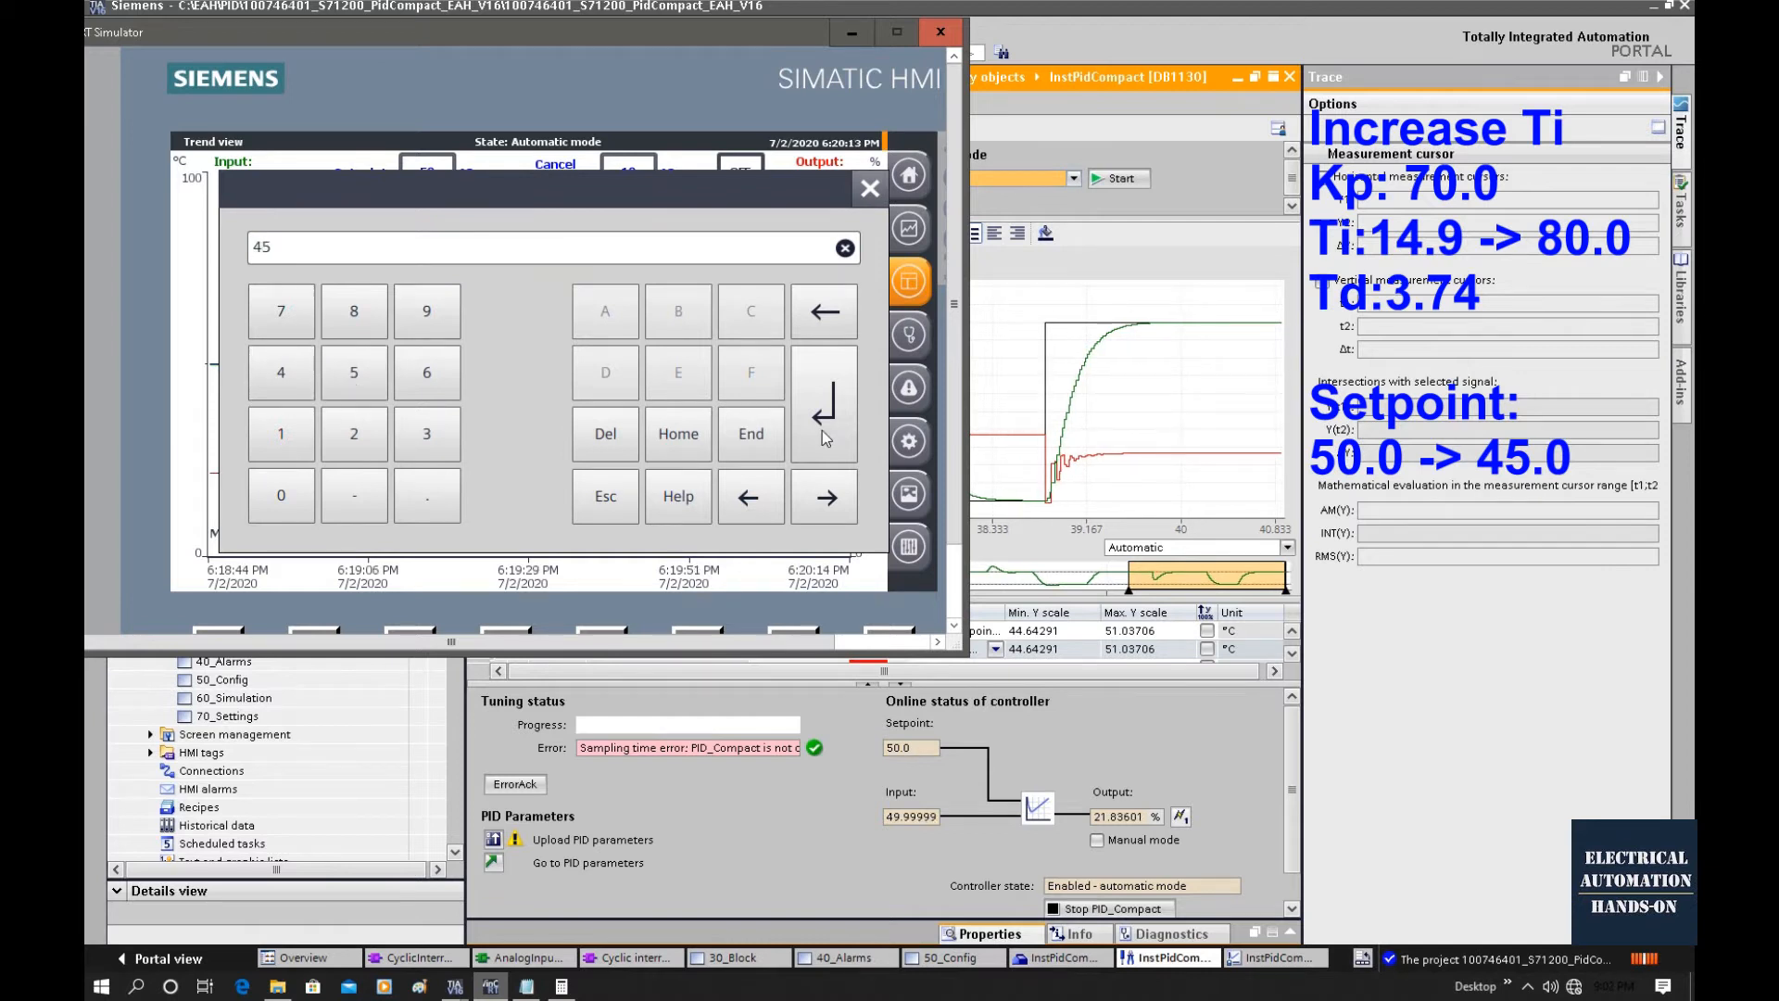
{"action": "left_click", "coordinate": [821, 430]}
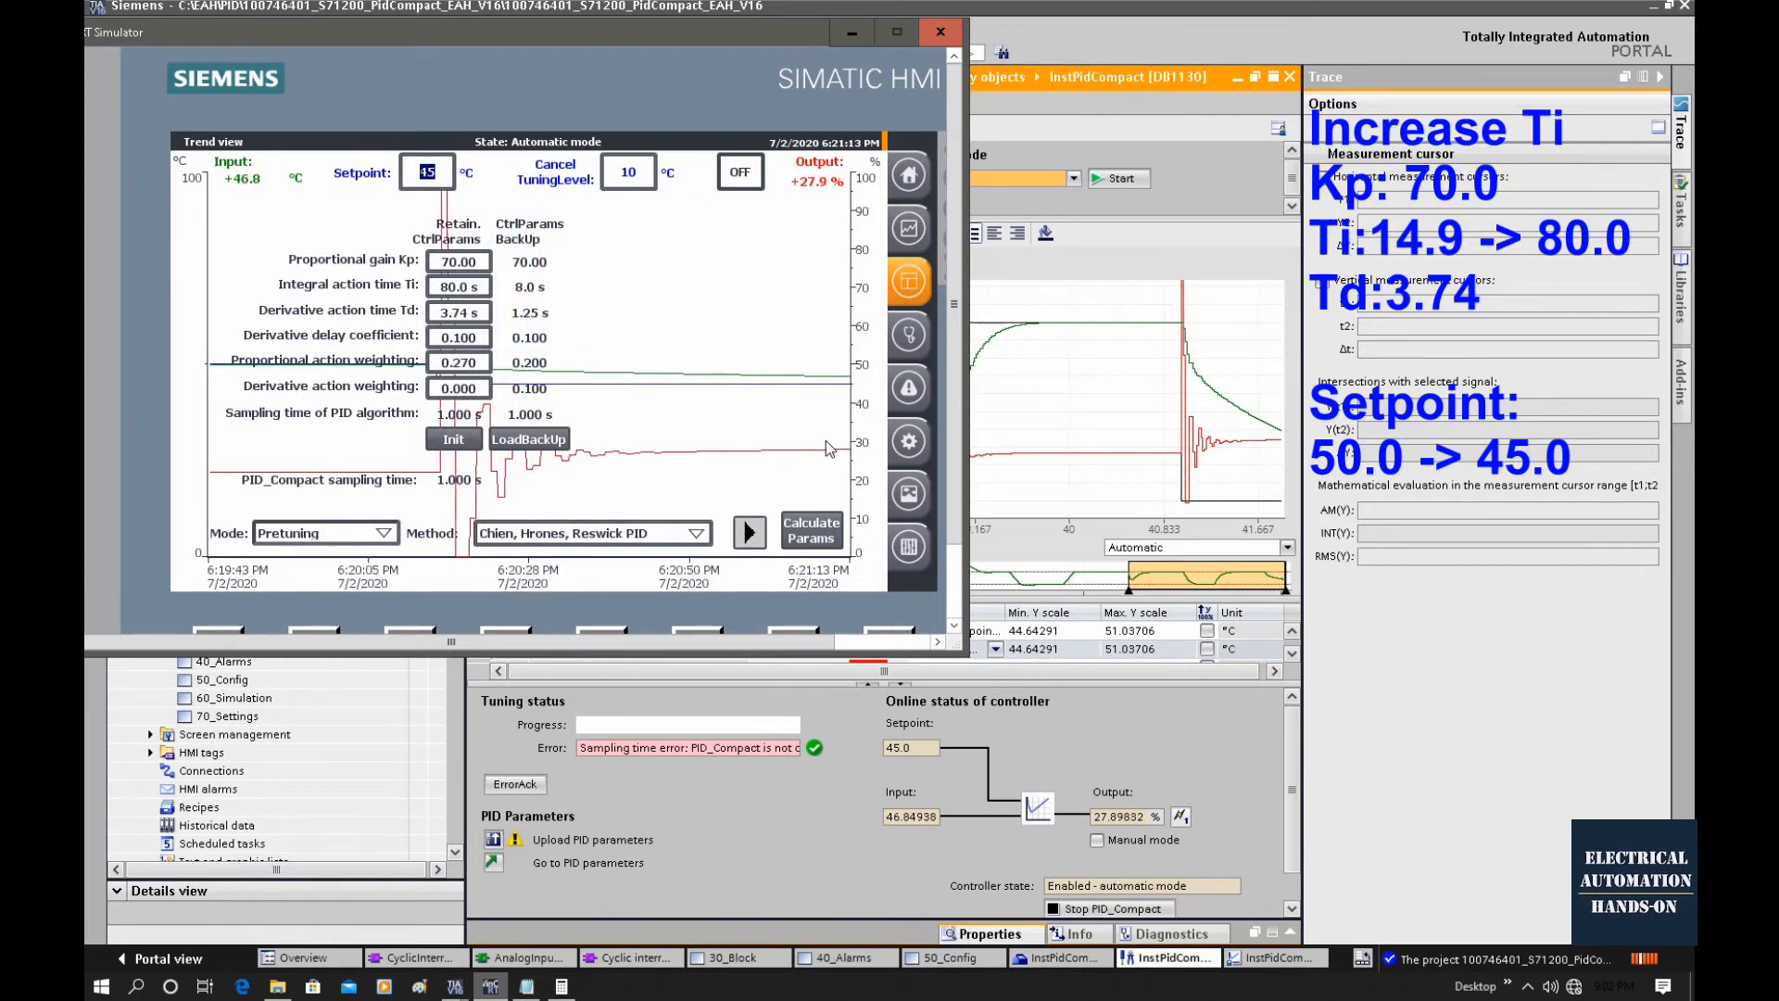
Step: Uncover the trace, shift the simulator window slightly and collapse the trace options pane to enlarge the curve display
{"action": "left_click", "coordinate": [1197, 408]}
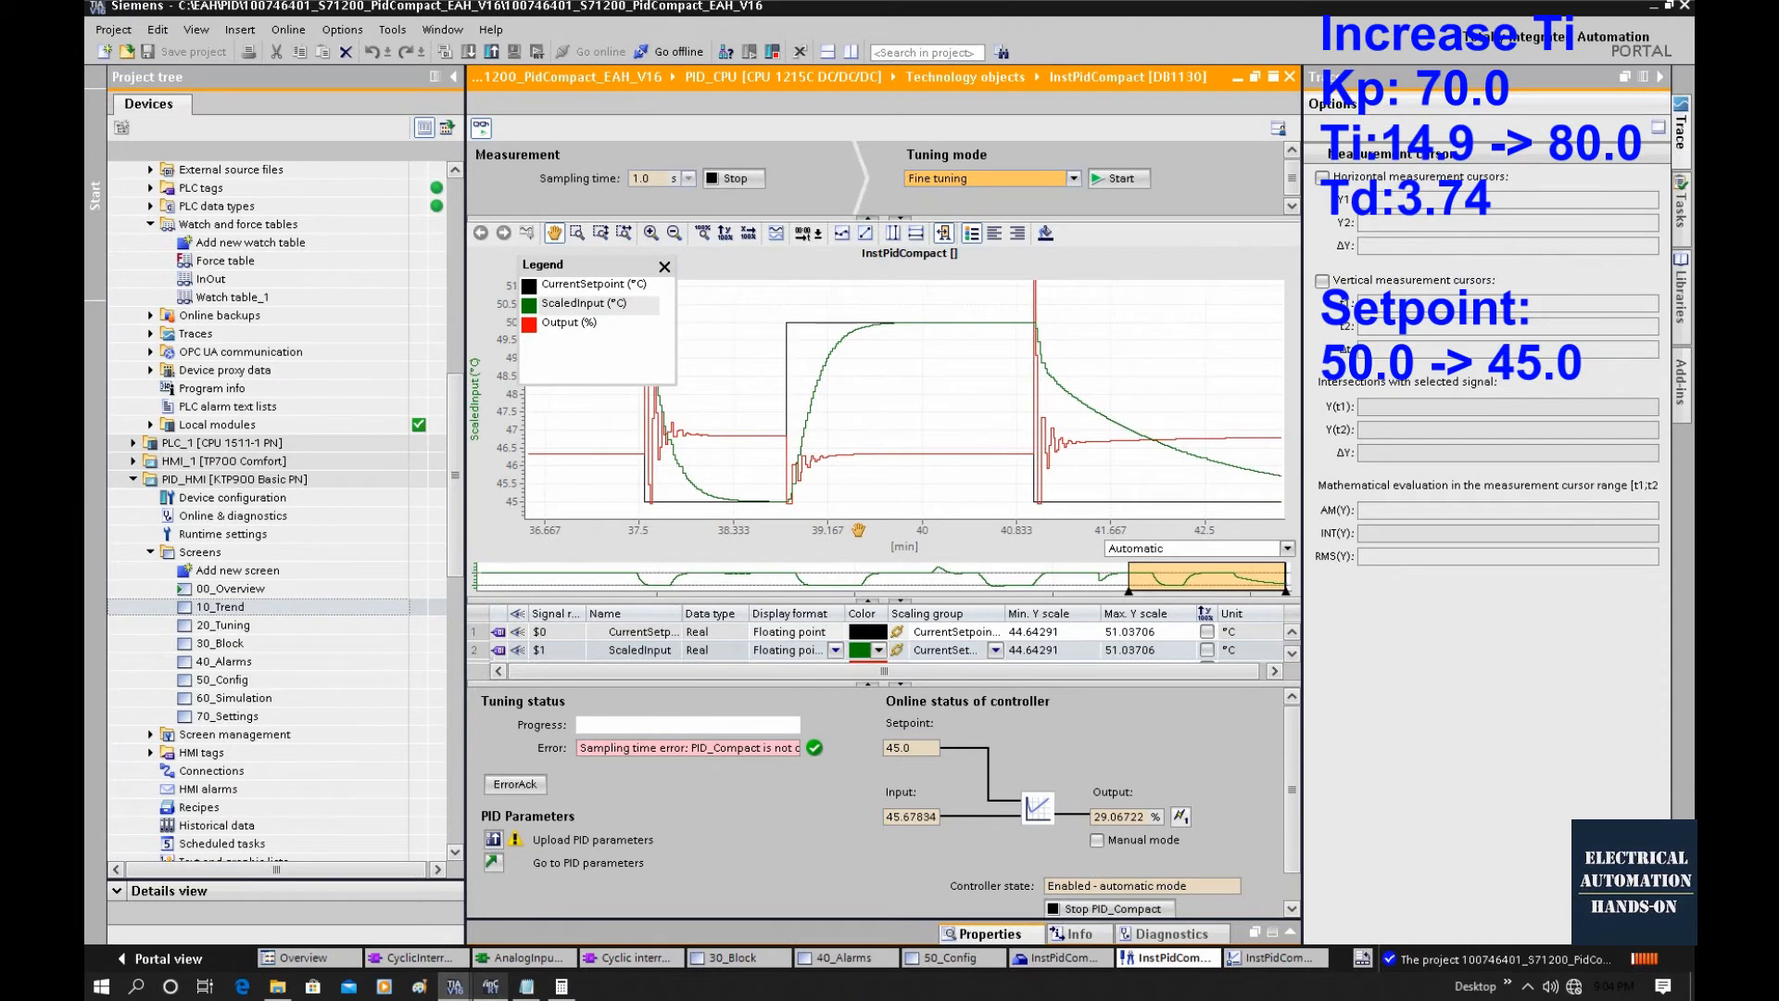
{"action": "left_click", "coordinate": [490, 986]}
{"action": "mouse_move", "coordinate": [662, 30]}
{"action": "left_mouse_down"}
{"action": "mouse_move", "coordinate": [798, 365]}
{"action": "mouse_move", "coordinate": [767, 38]}
{"action": "left_mouse_up"}
{"action": "left_click", "coordinate": [1661, 79]}
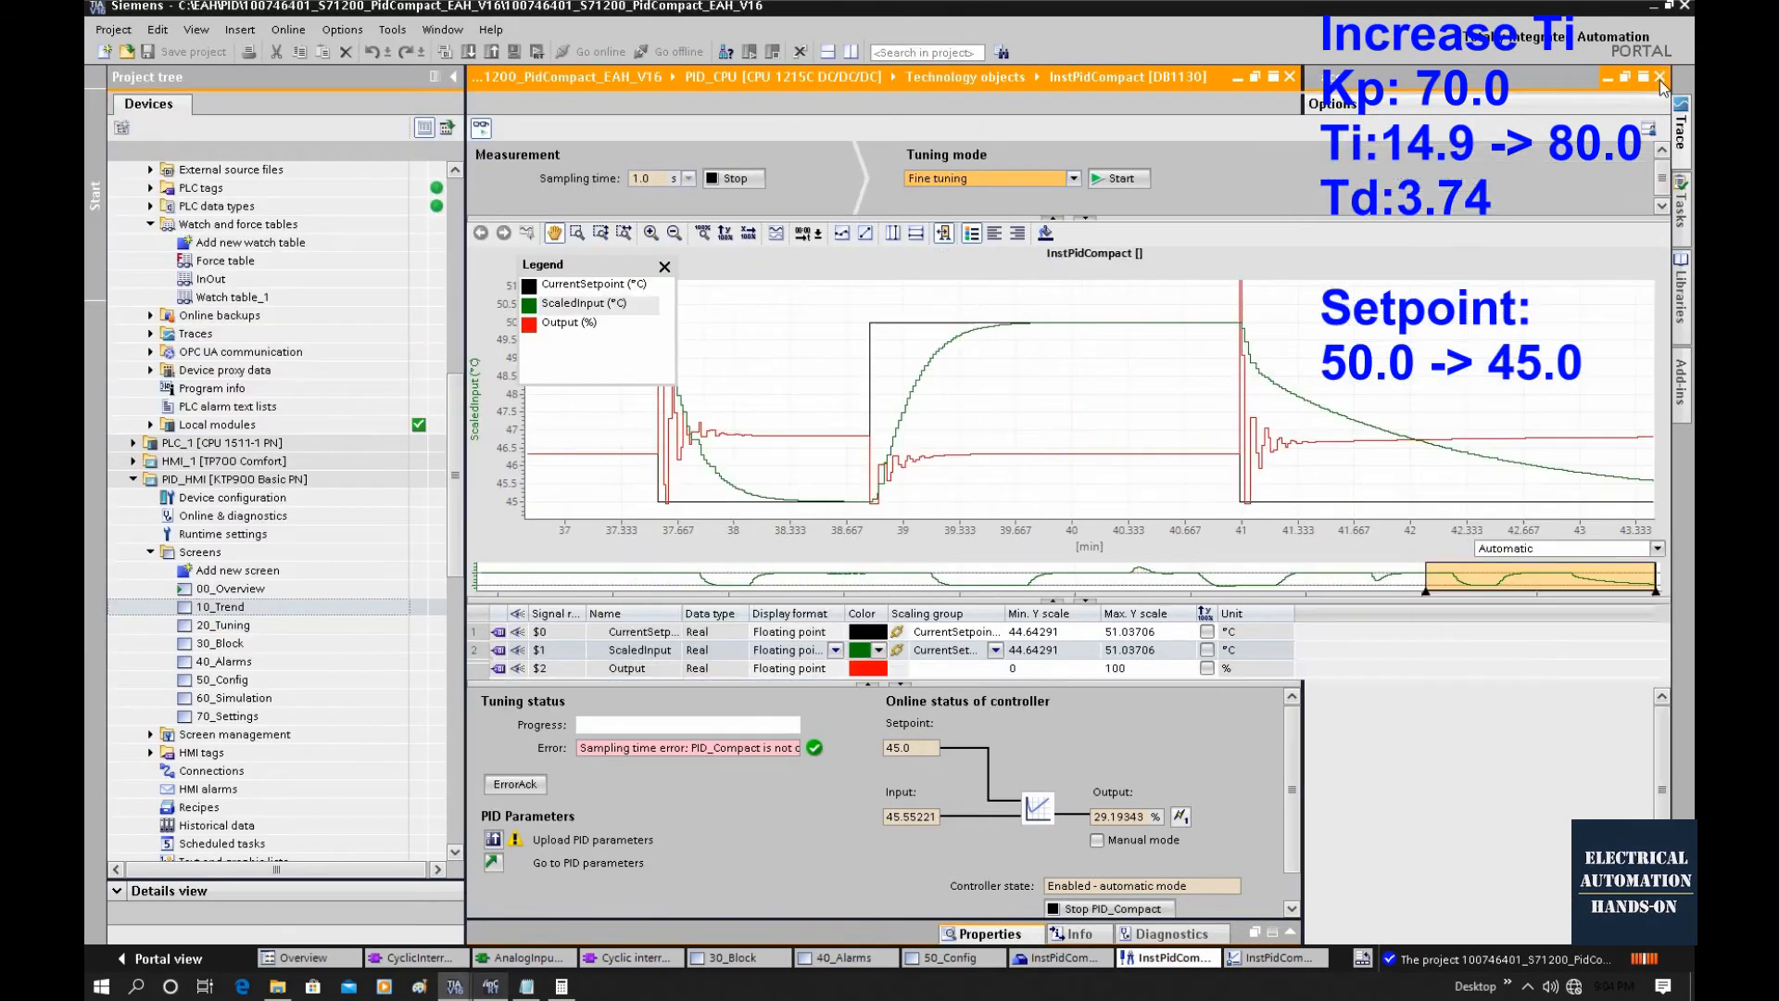
Step: Widen the project tree and adjust the trace's displayed time range so the latest curves are visible beside the HMI simulator
{"action": "left_click_drag", "start_coordinate": [465, 594], "coordinate": [677, 593]}
{"action": "left_click", "coordinate": [490, 986]}
{"action": "left_click_drag", "start_coordinate": [1467, 580], "coordinate": [1406, 580]}
{"action": "left_click", "coordinate": [490, 986]}
{"action": "left_click", "coordinate": [490, 986]}
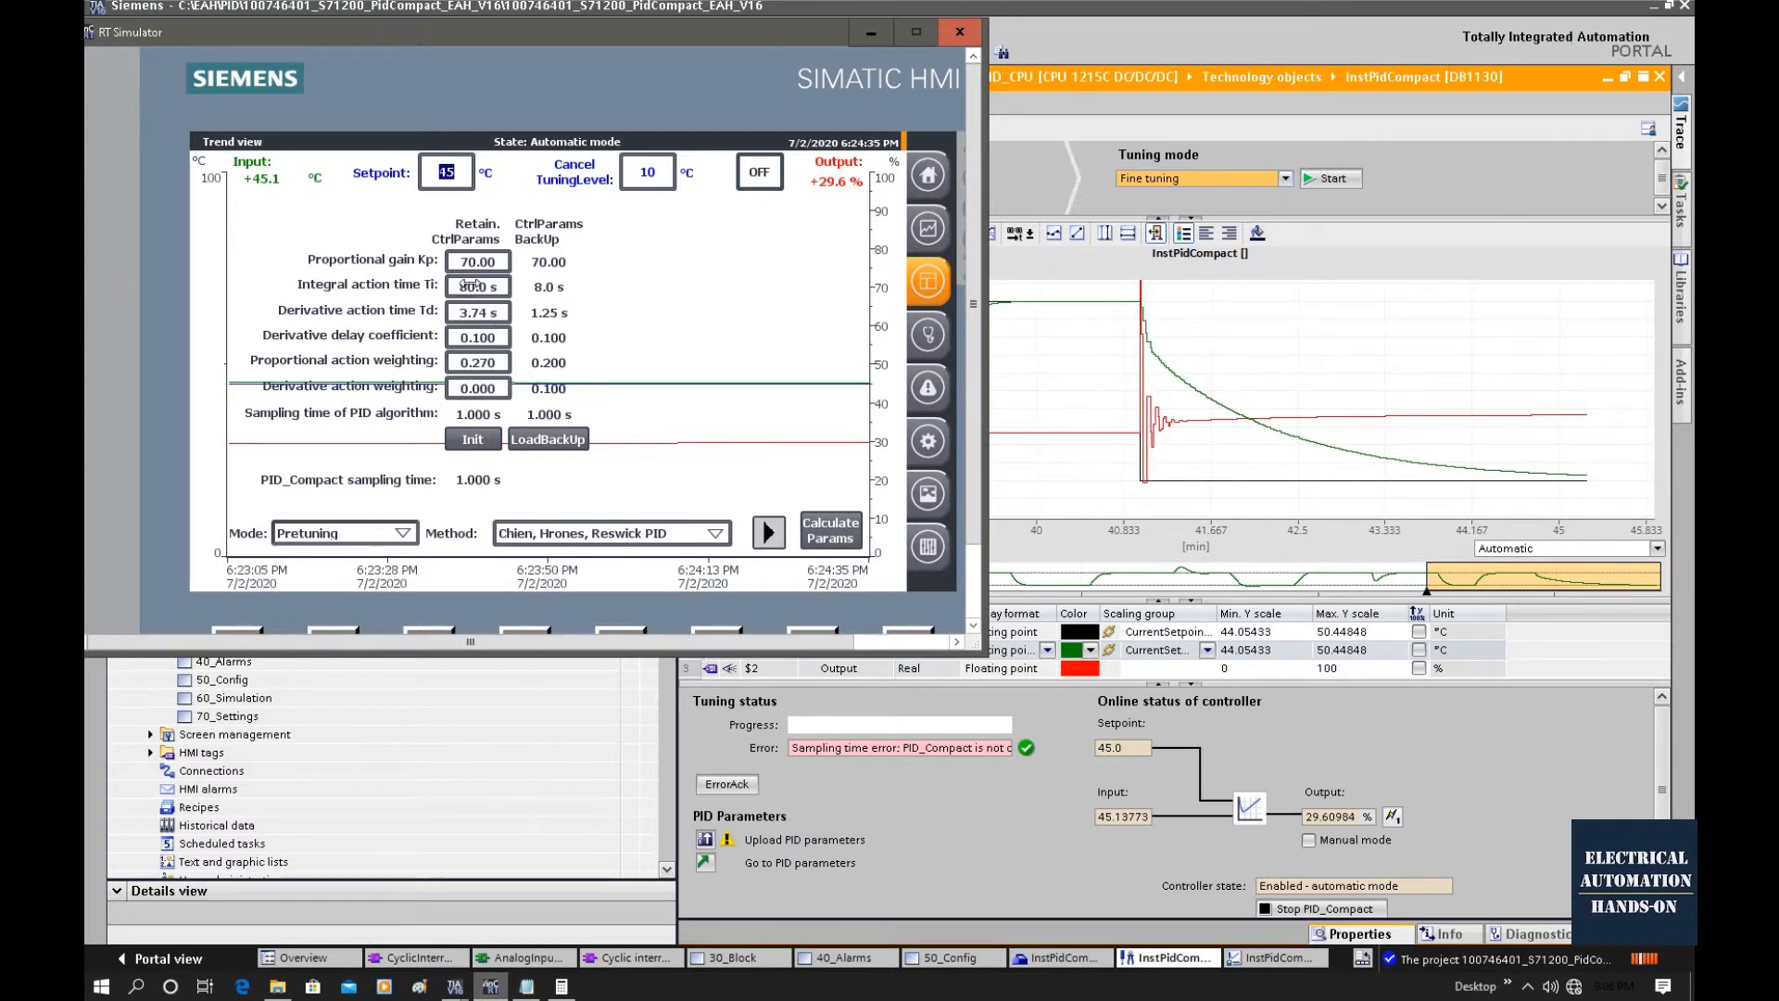
Step: Set the integral action time Ti of the retained controller parameters to 3 s
{"action": "left_click", "coordinate": [471, 285]}
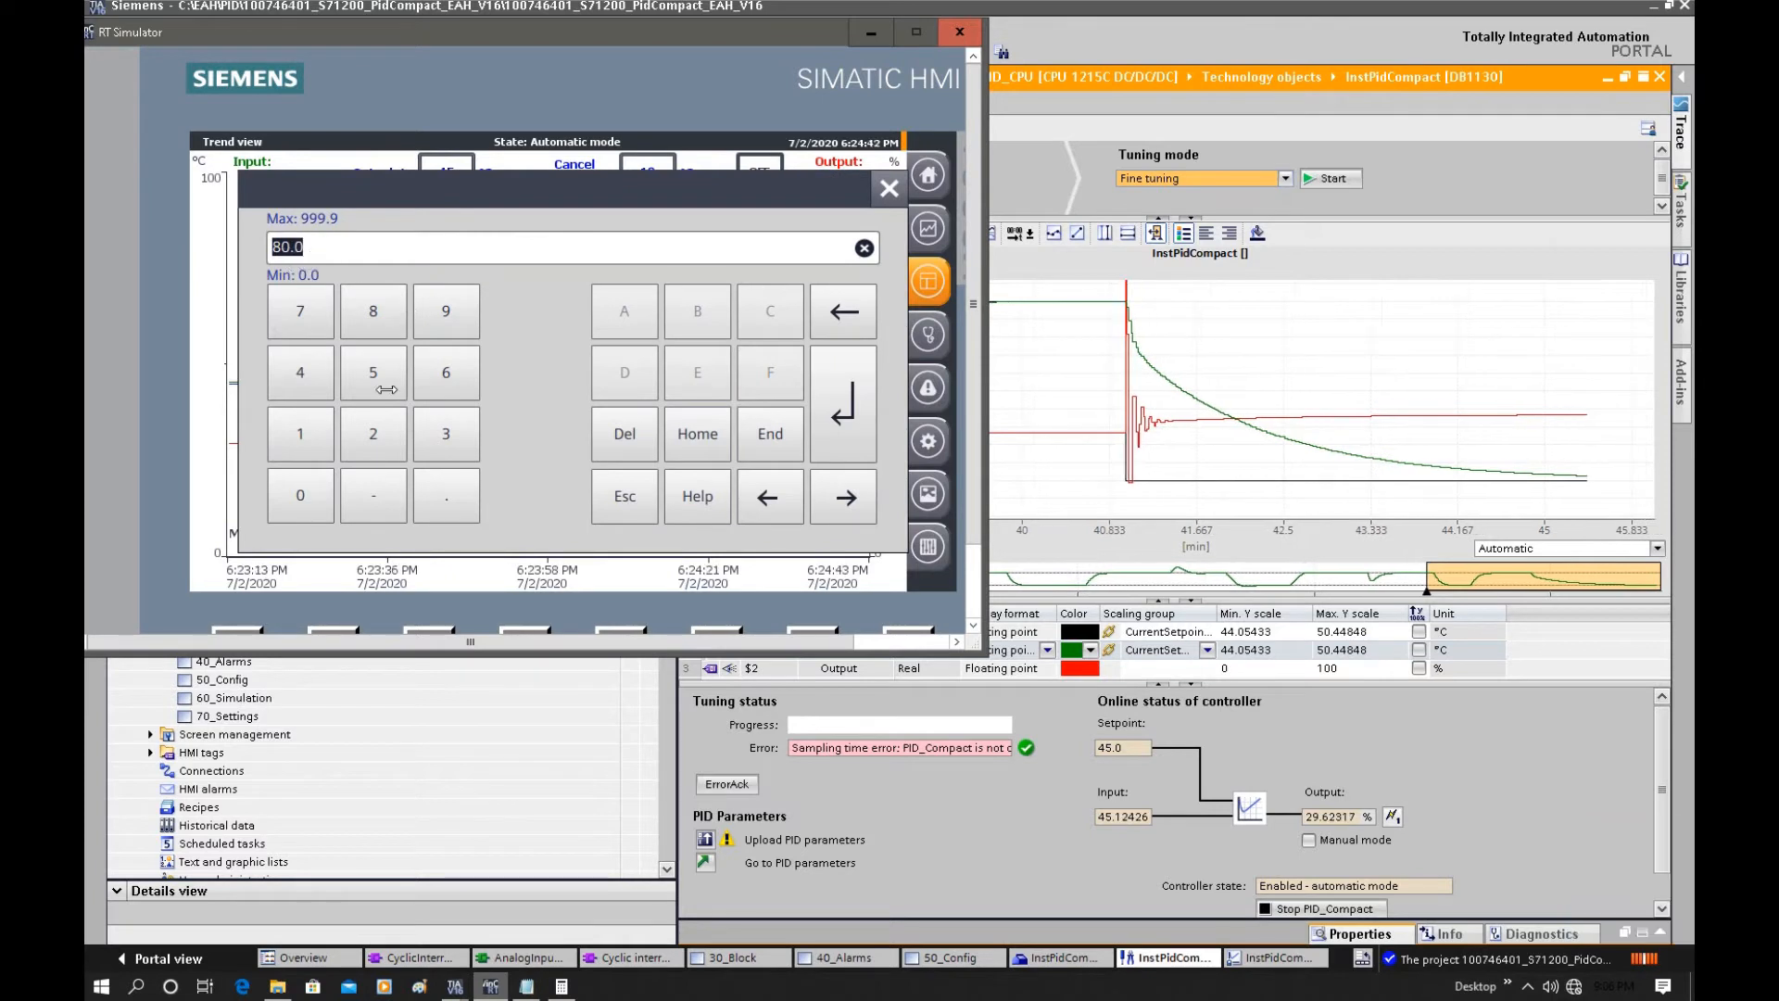
{"action": "left_click", "coordinate": [446, 435]}
{"action": "left_click", "coordinate": [848, 405]}
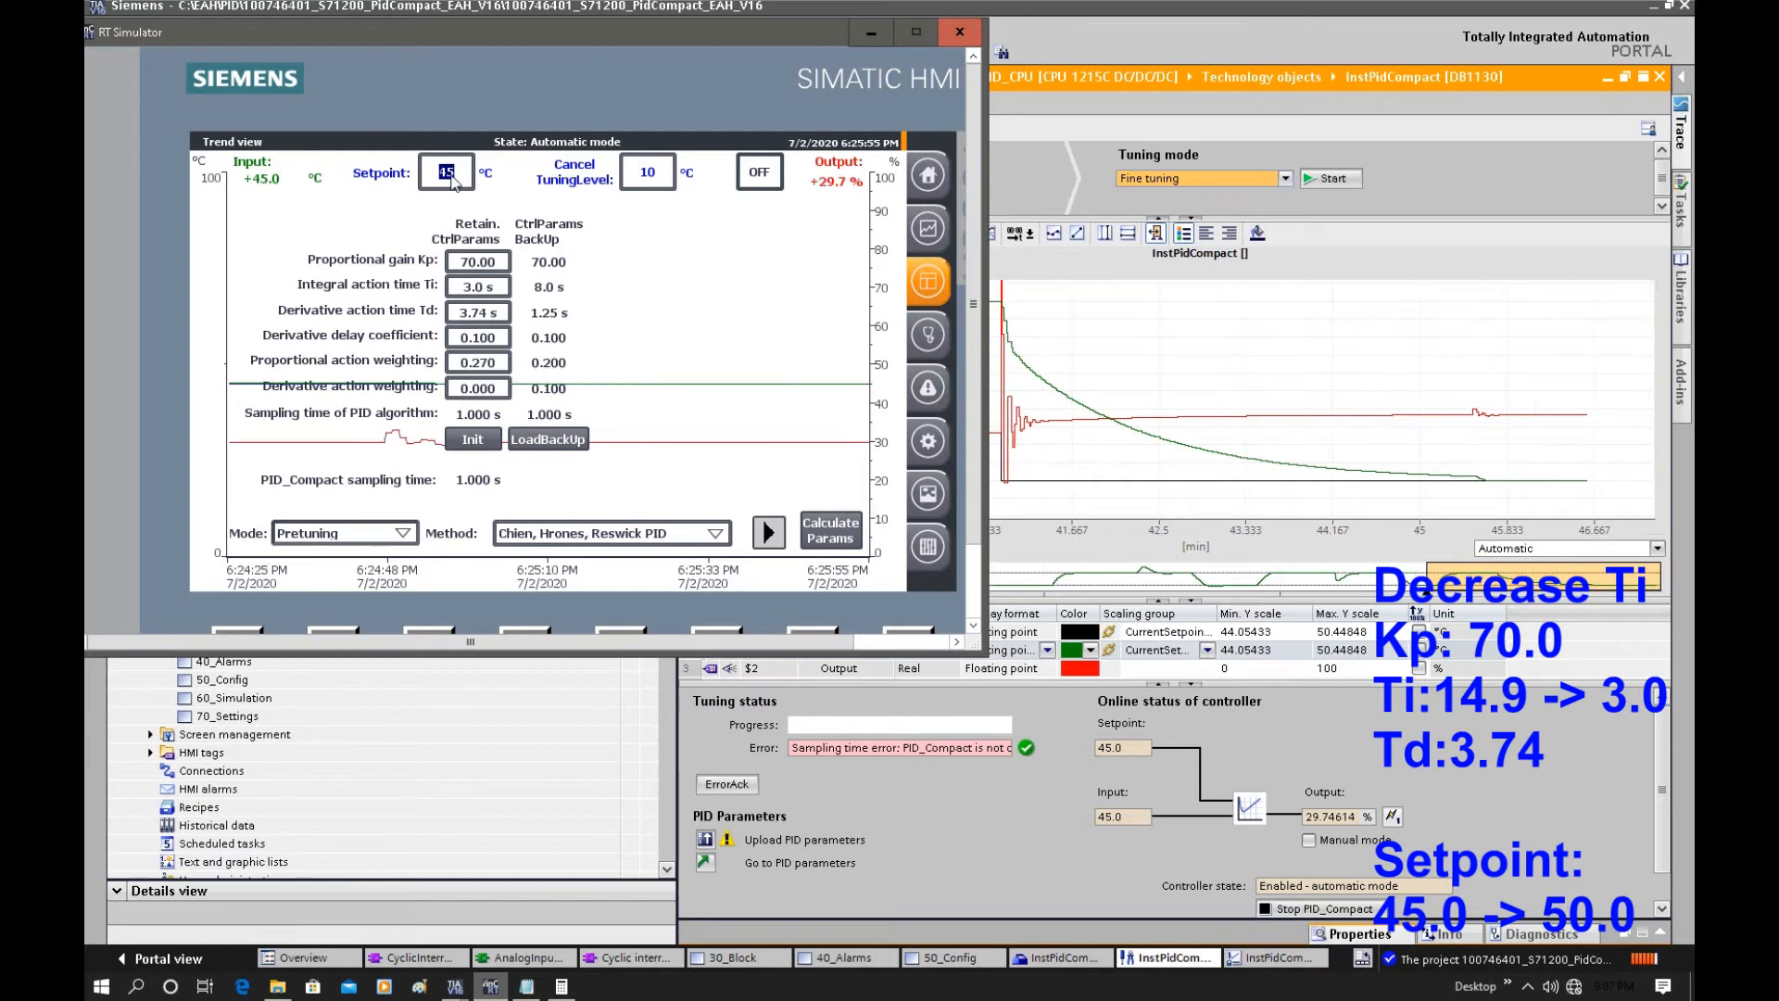
Step: Set the temperature setpoint to 50 °C and extend the trace's displayed time range to view the step response
{"action": "left_click", "coordinate": [448, 173]}
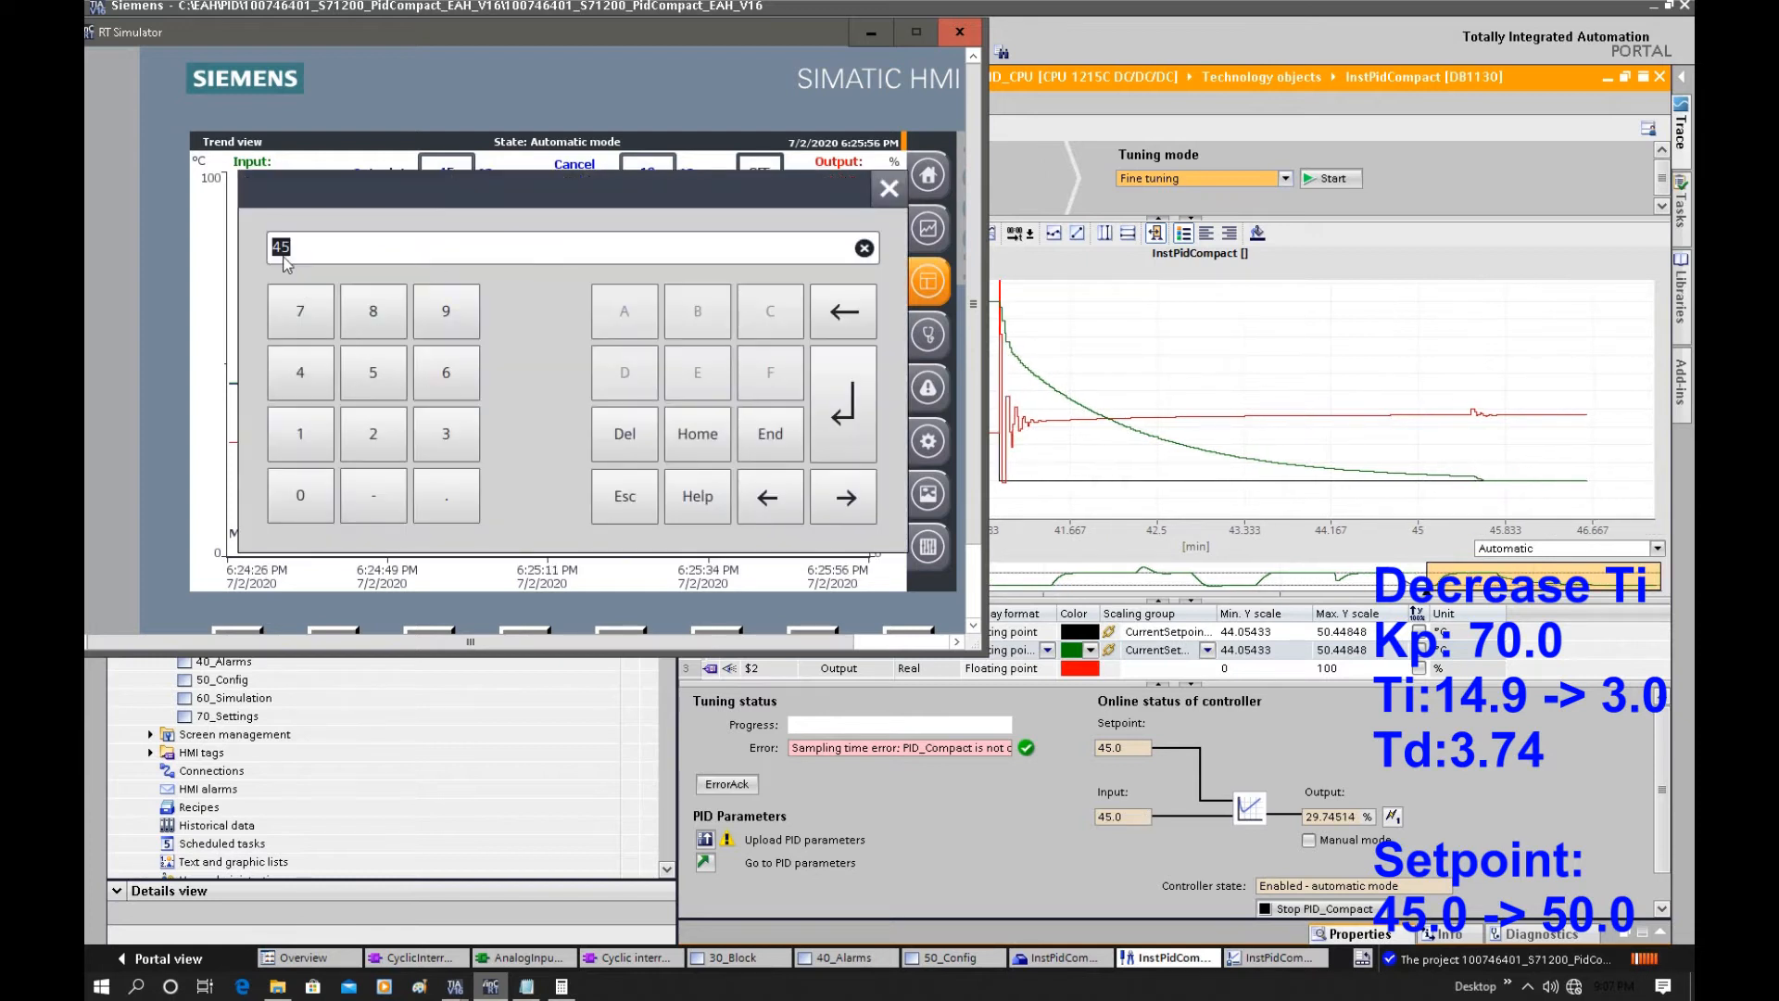
{"action": "type", "text": "5"}
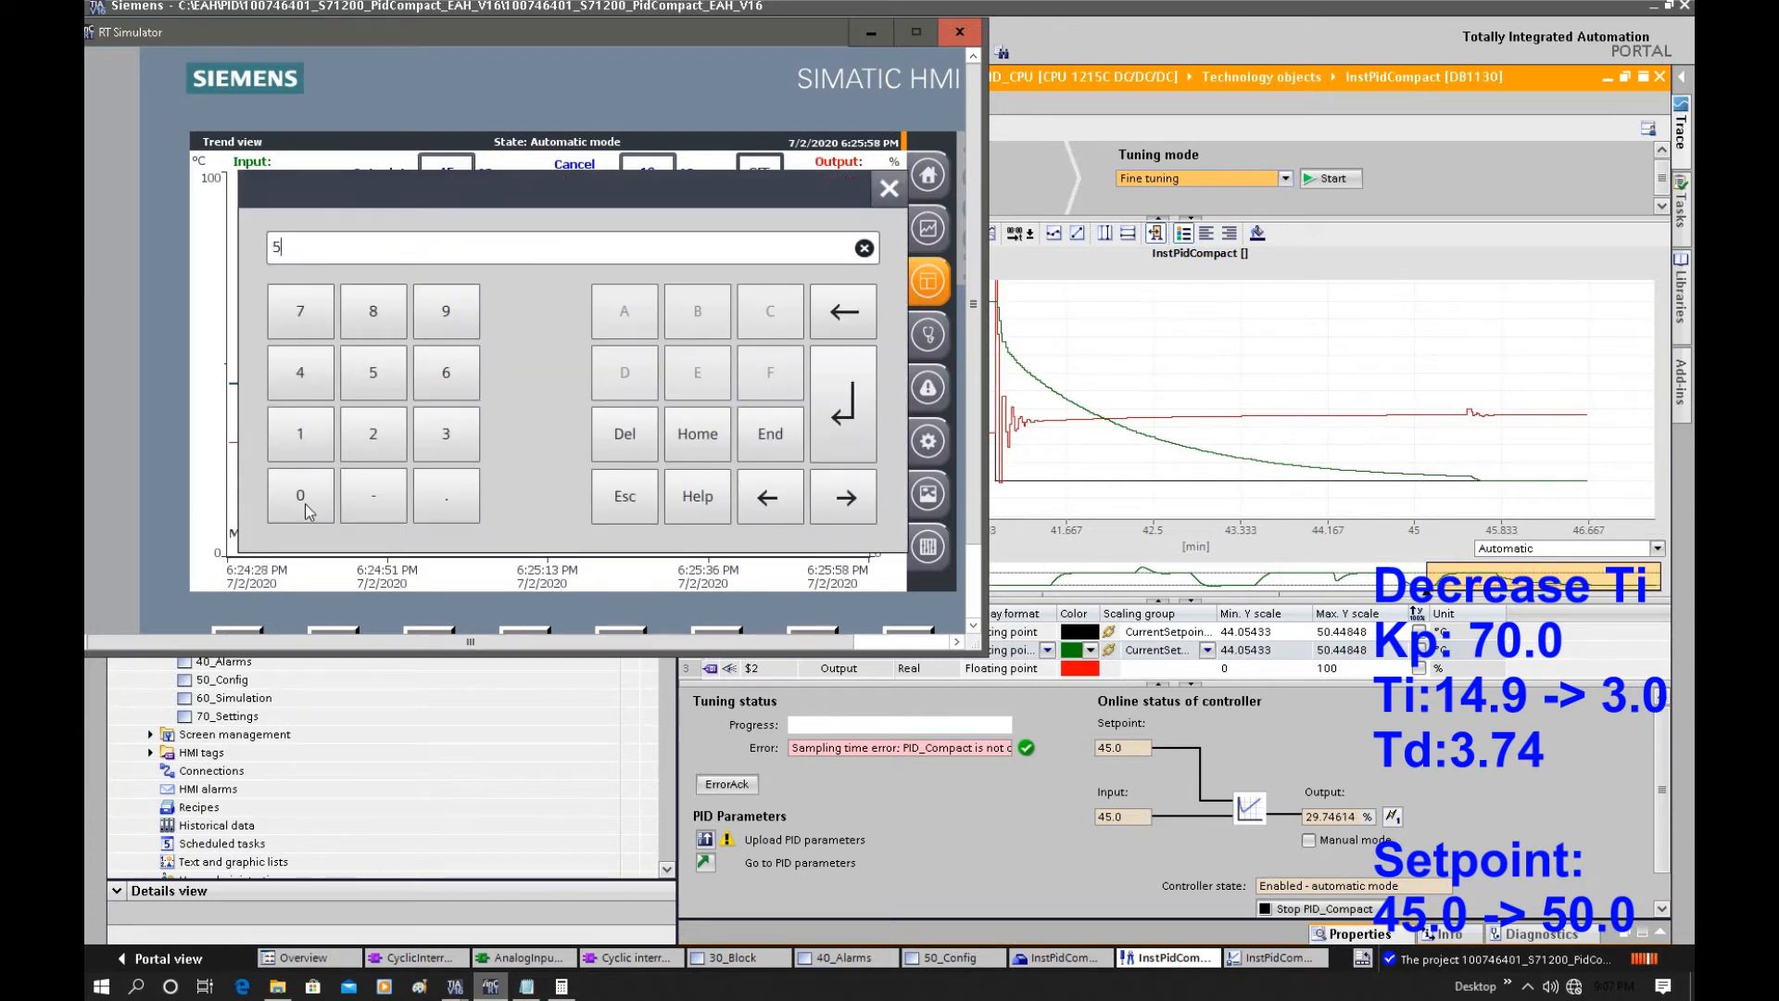
{"action": "type", "text": "0"}
{"action": "left_click", "coordinate": [862, 389]}
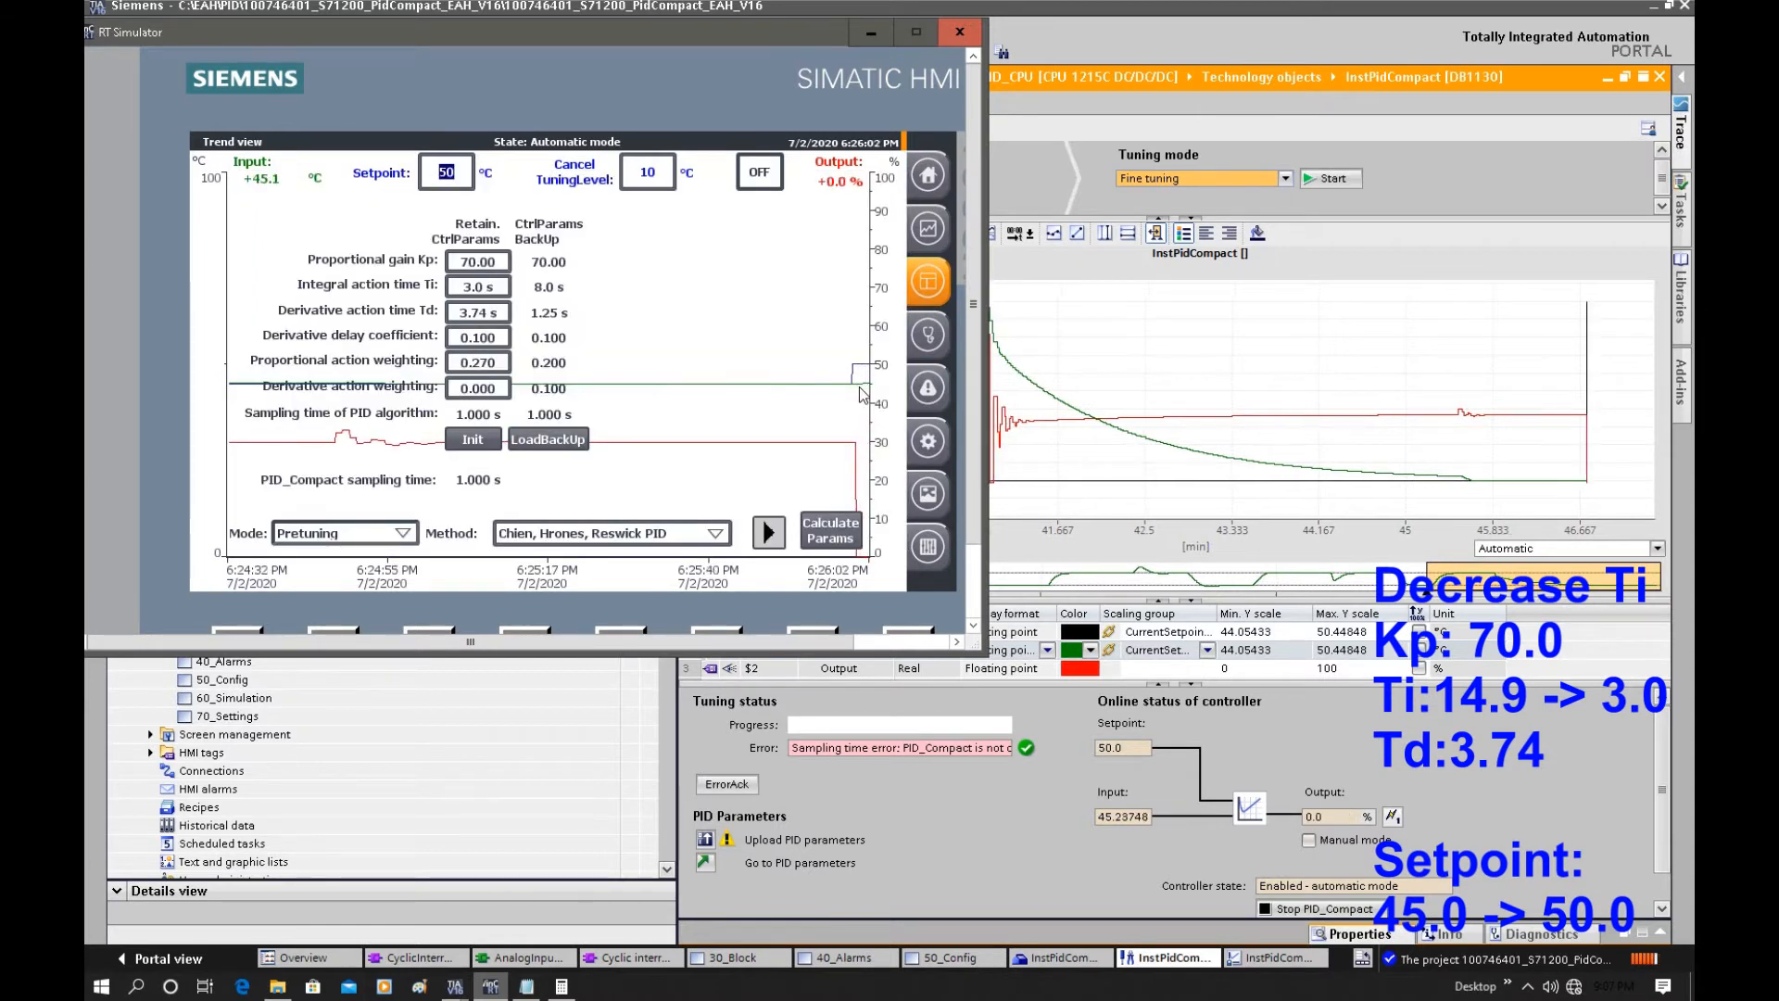
{"action": "left_click_drag", "start_coordinate": [1427, 587], "coordinate": [1384, 586]}
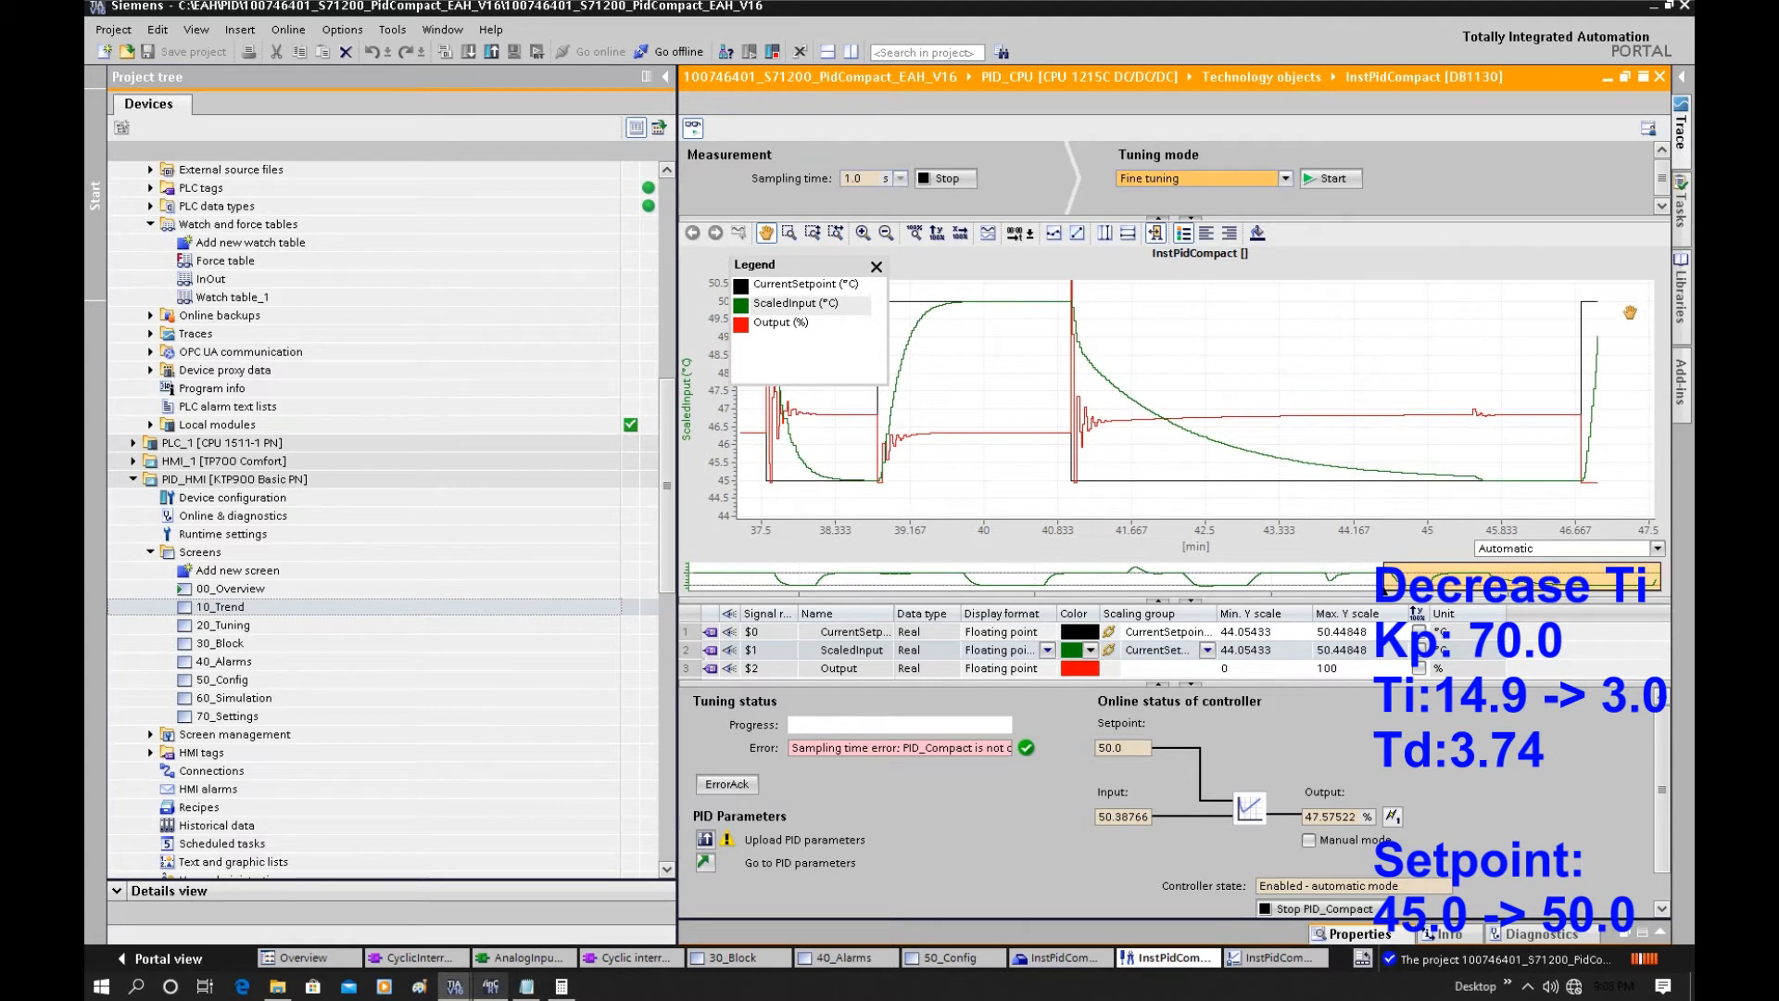
{"action": "left_click_drag", "start_coordinate": [1604, 453], "coordinate": [1573, 472]}
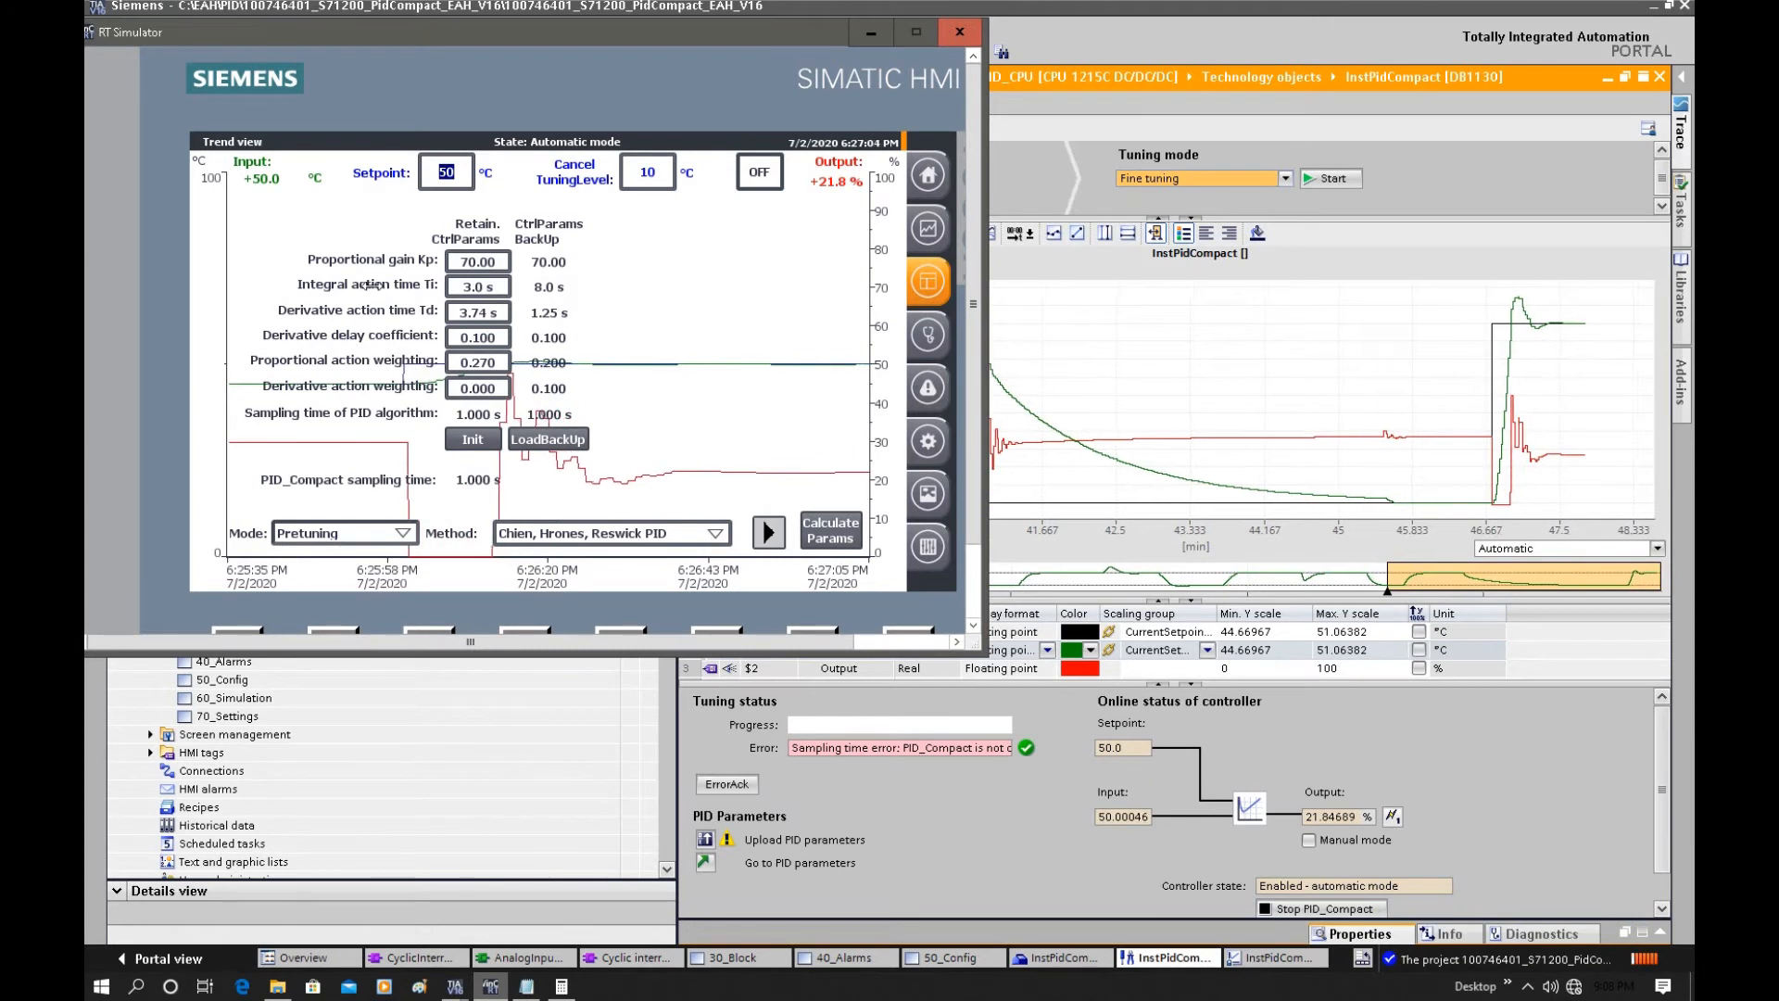
Step: Set the retained integral action time Ti to 10 s and step the temperature setpoint to 45 °C
{"action": "left_click", "coordinate": [472, 286]}
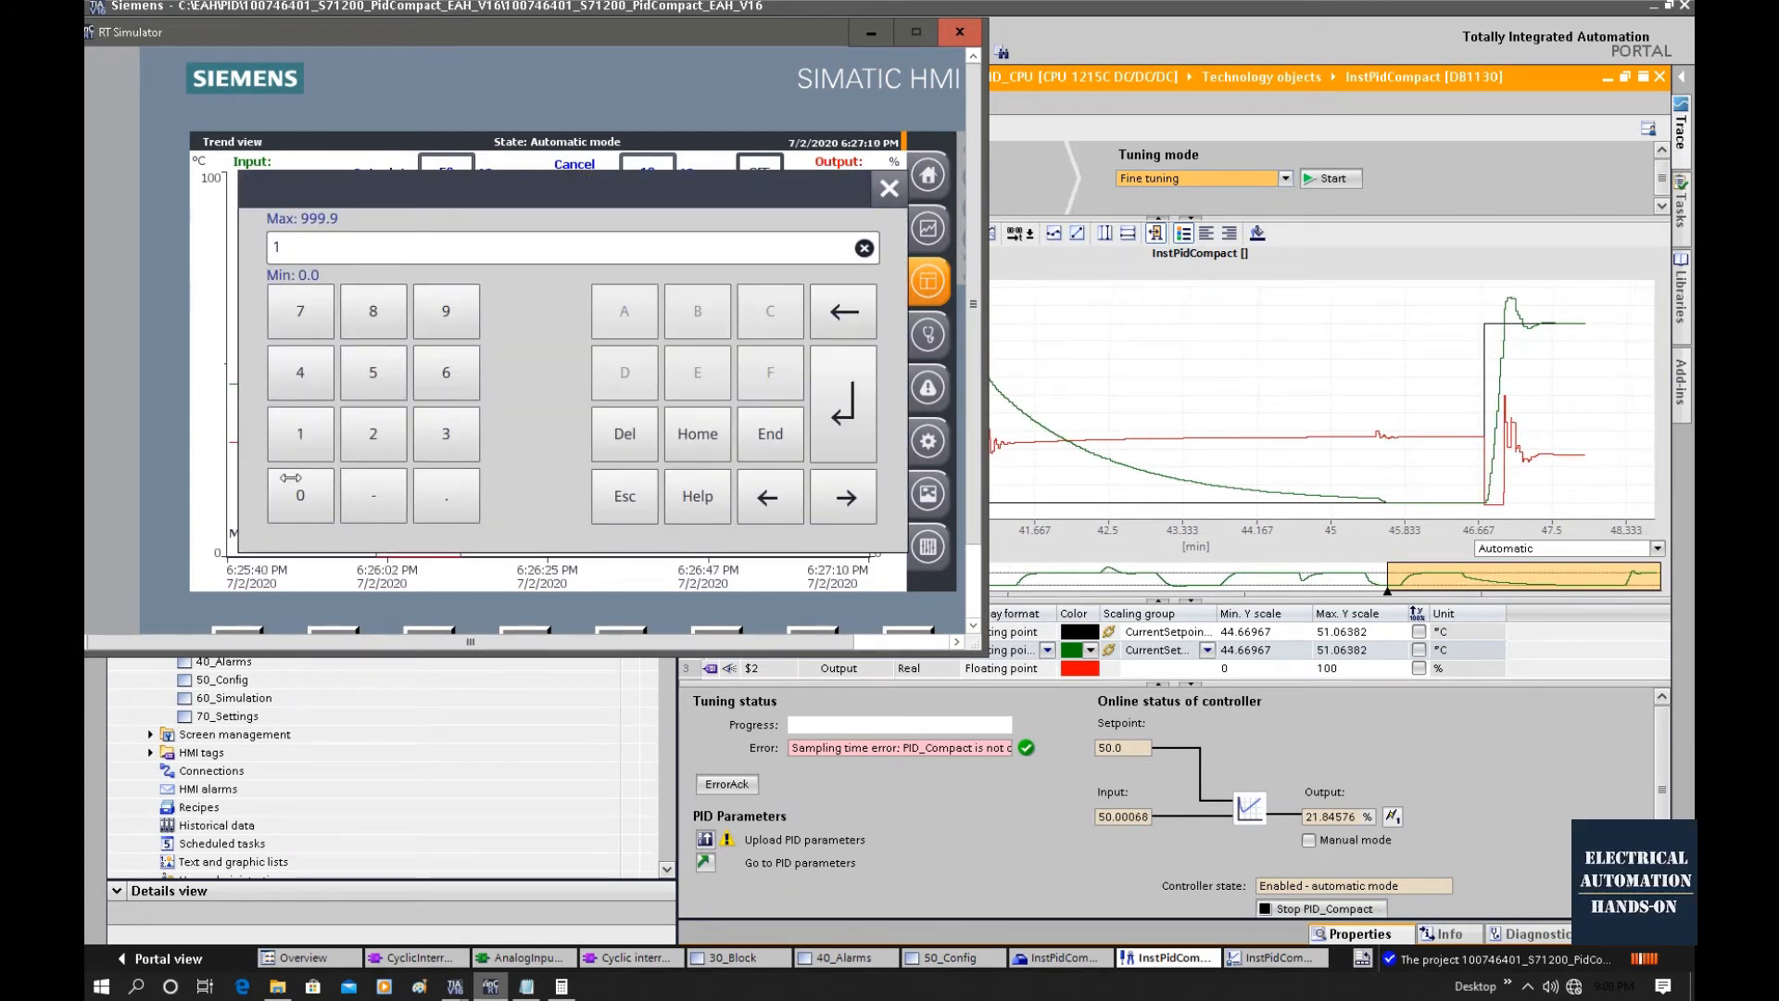
{"action": "left_click", "coordinate": [841, 405]}
{"action": "left_click", "coordinate": [452, 185]}
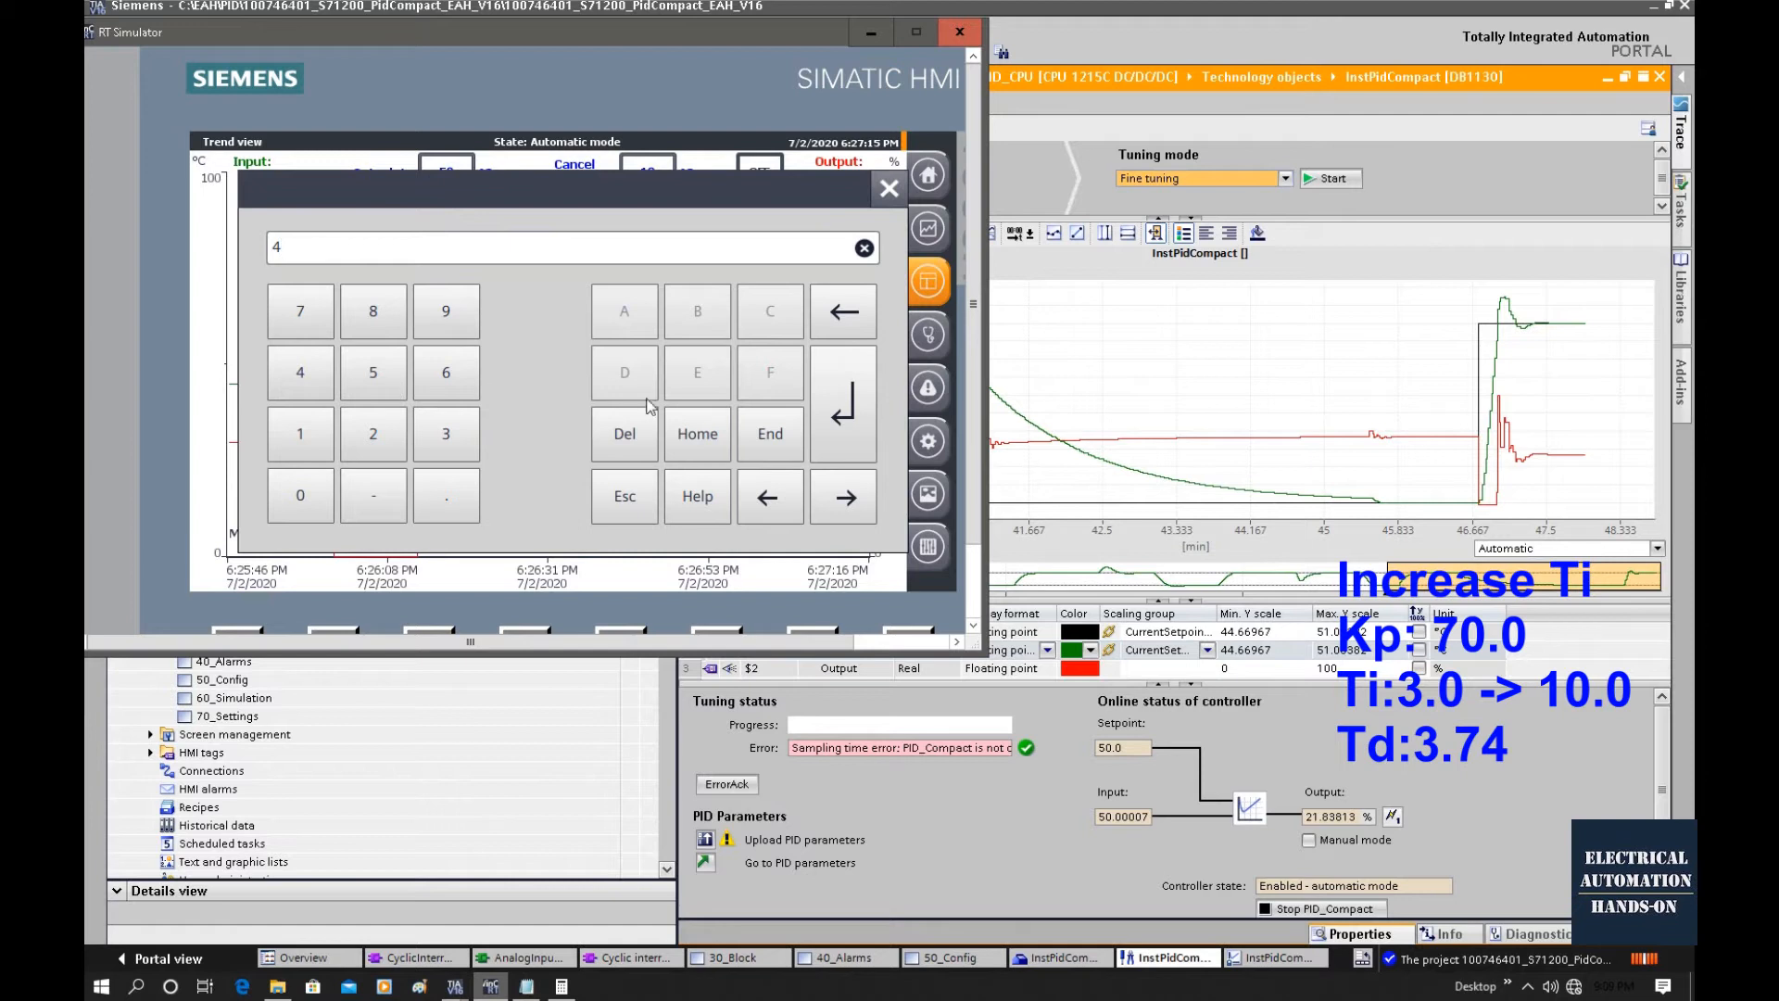
{"action": "left_click", "coordinate": [830, 412]}
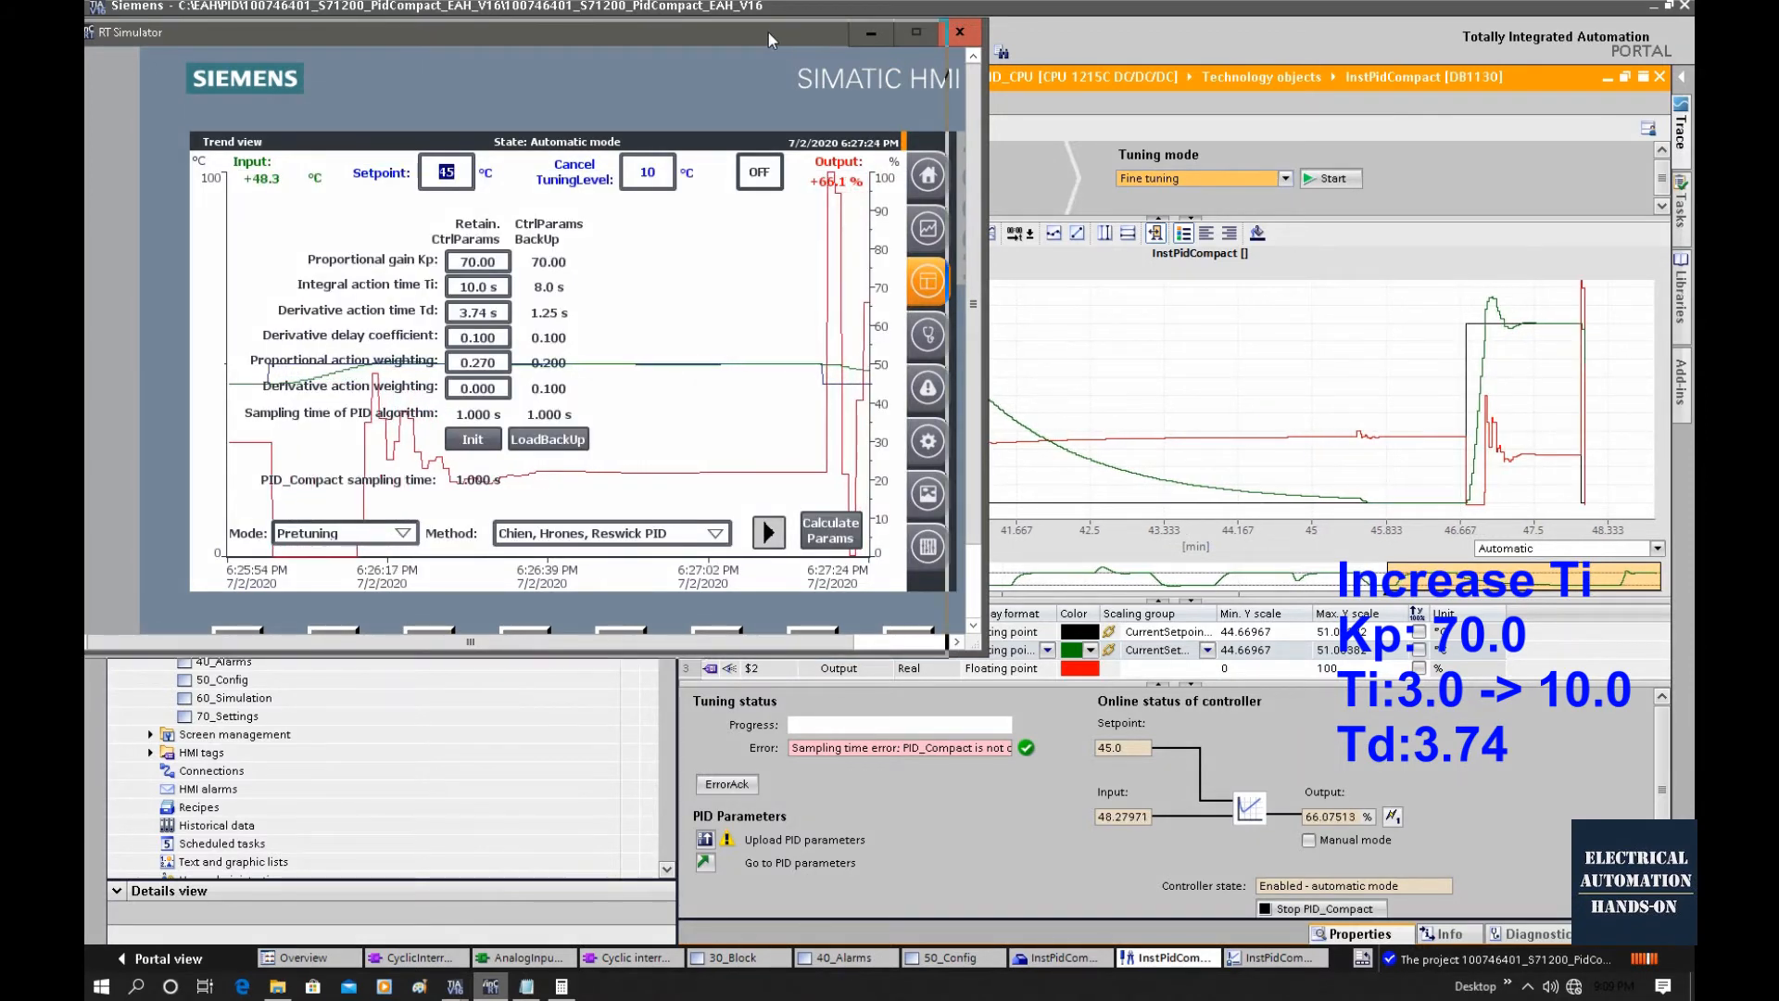
Step: Move the simulator window to uncover more of the trace and set the temperature setpoint to 50 °C
{"action": "left_click_drag", "start_coordinate": [769, 32], "coordinate": [625, 32]}
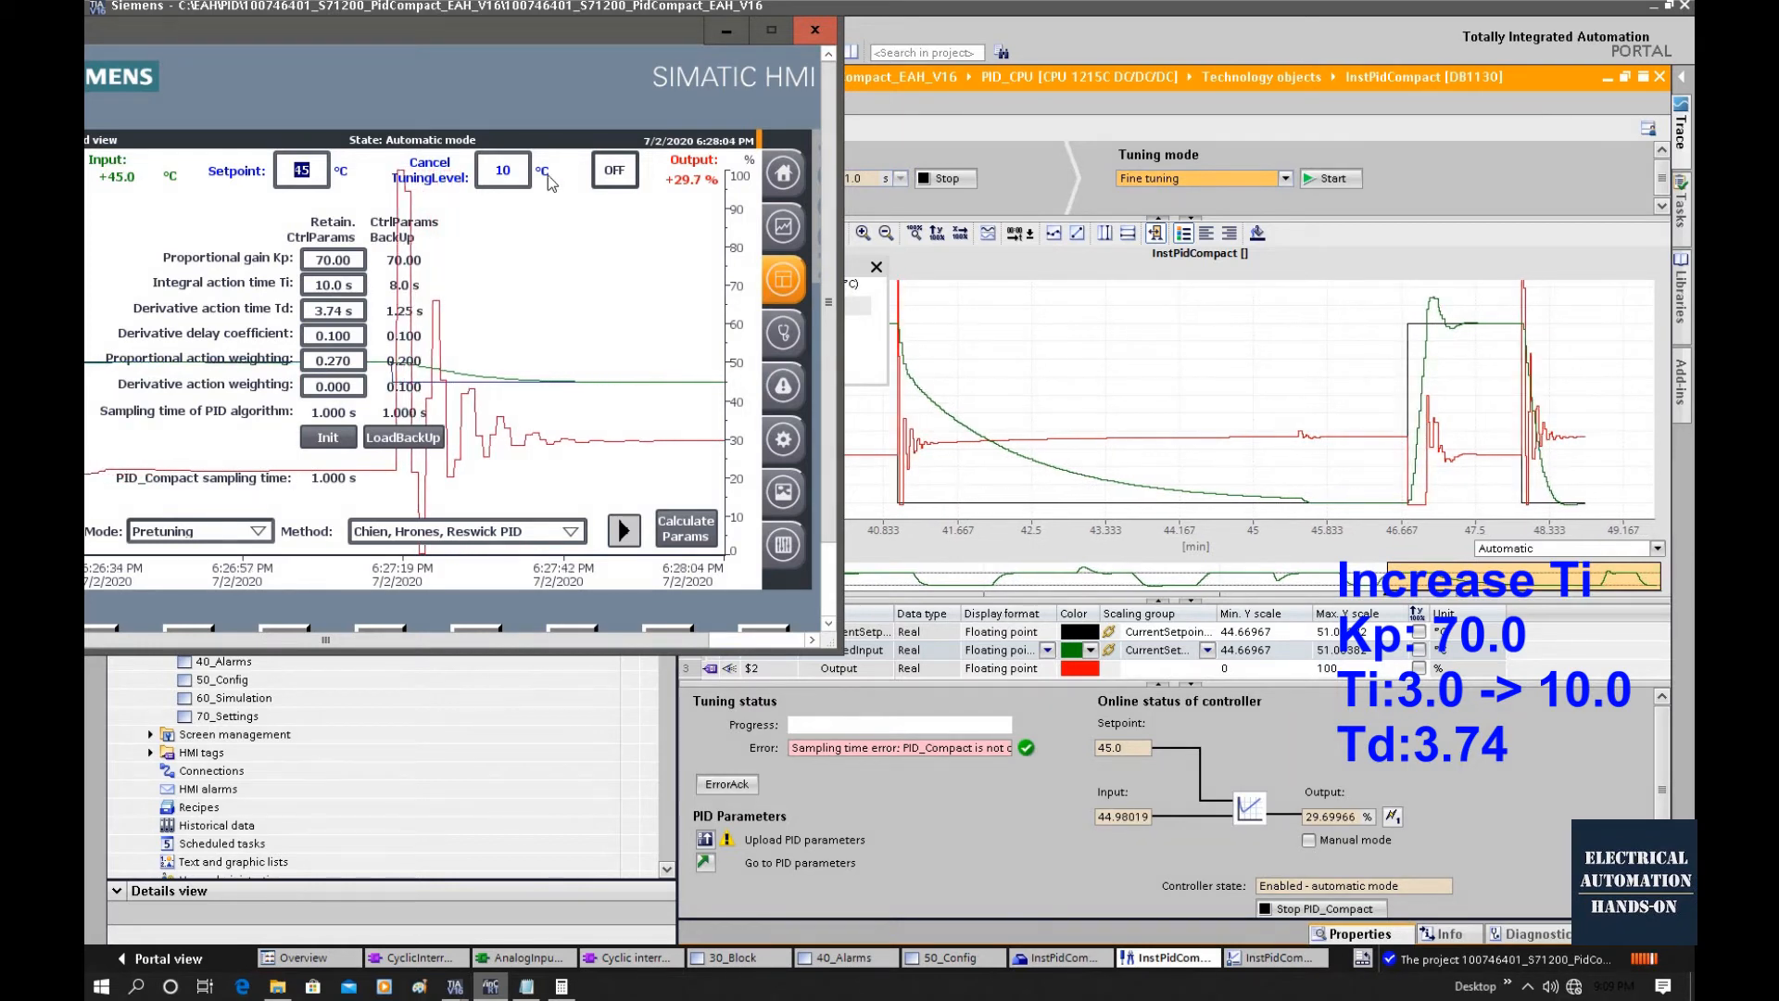
{"action": "left_click", "coordinate": [302, 172]}
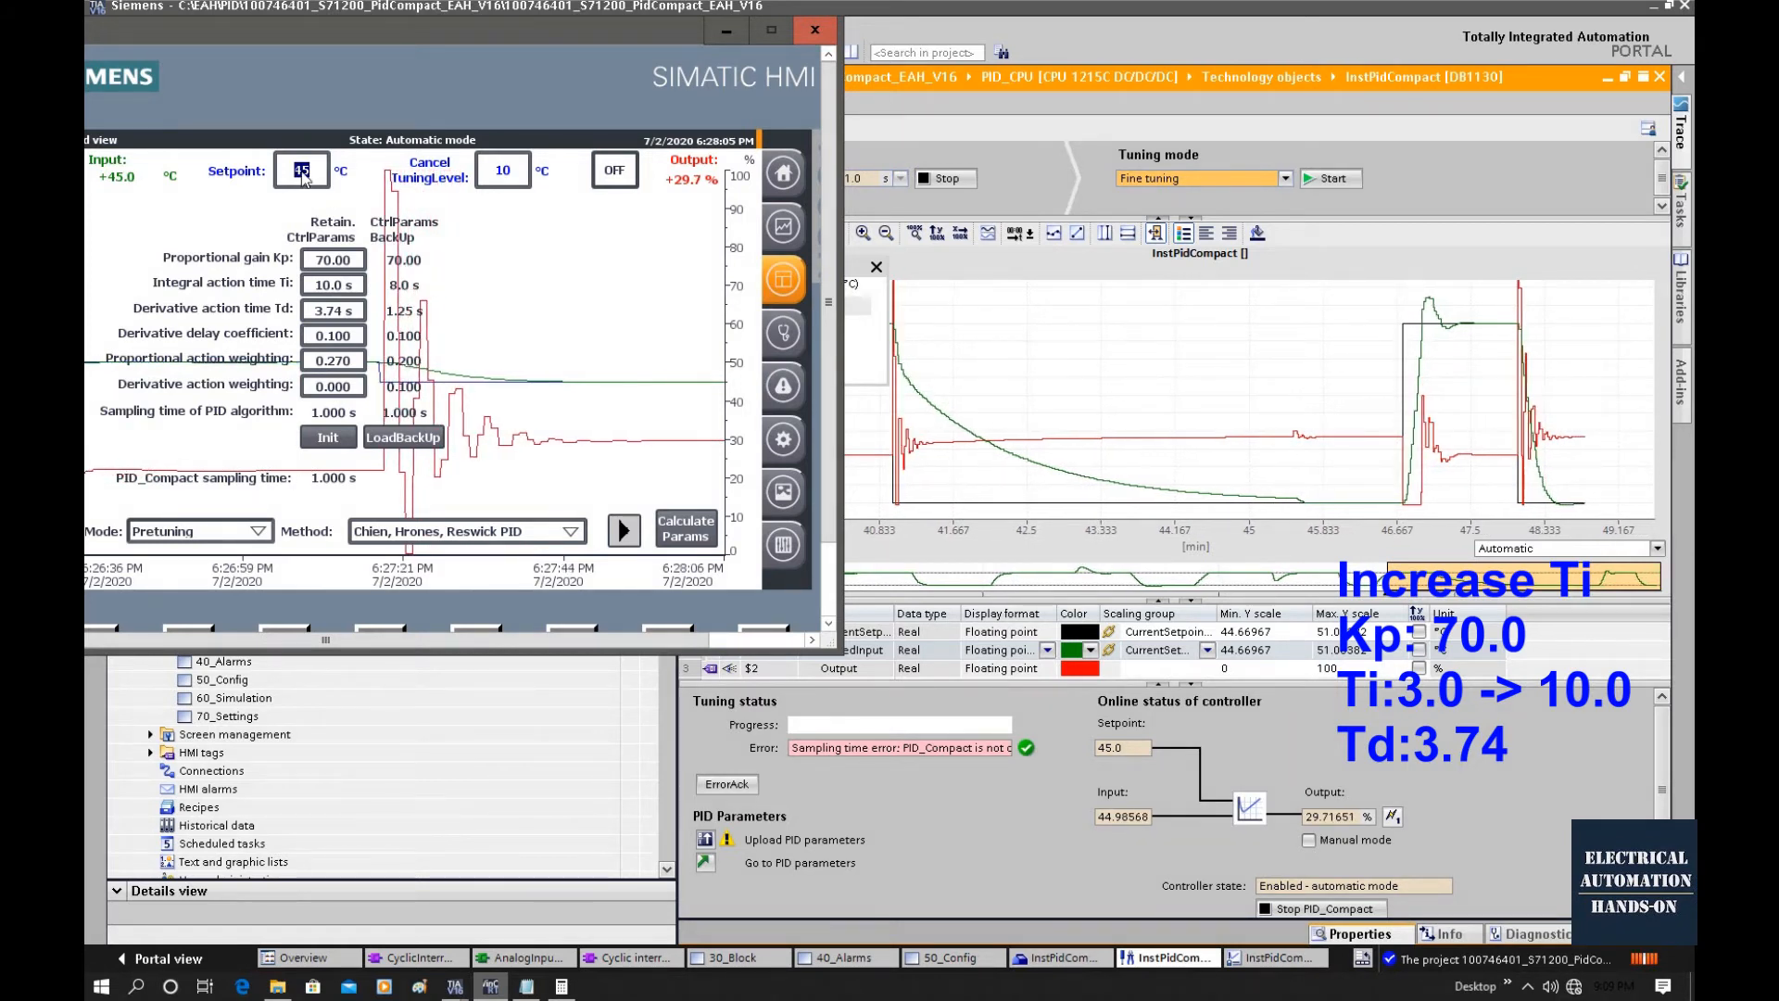
{"action": "left_click", "coordinate": [211, 391]}
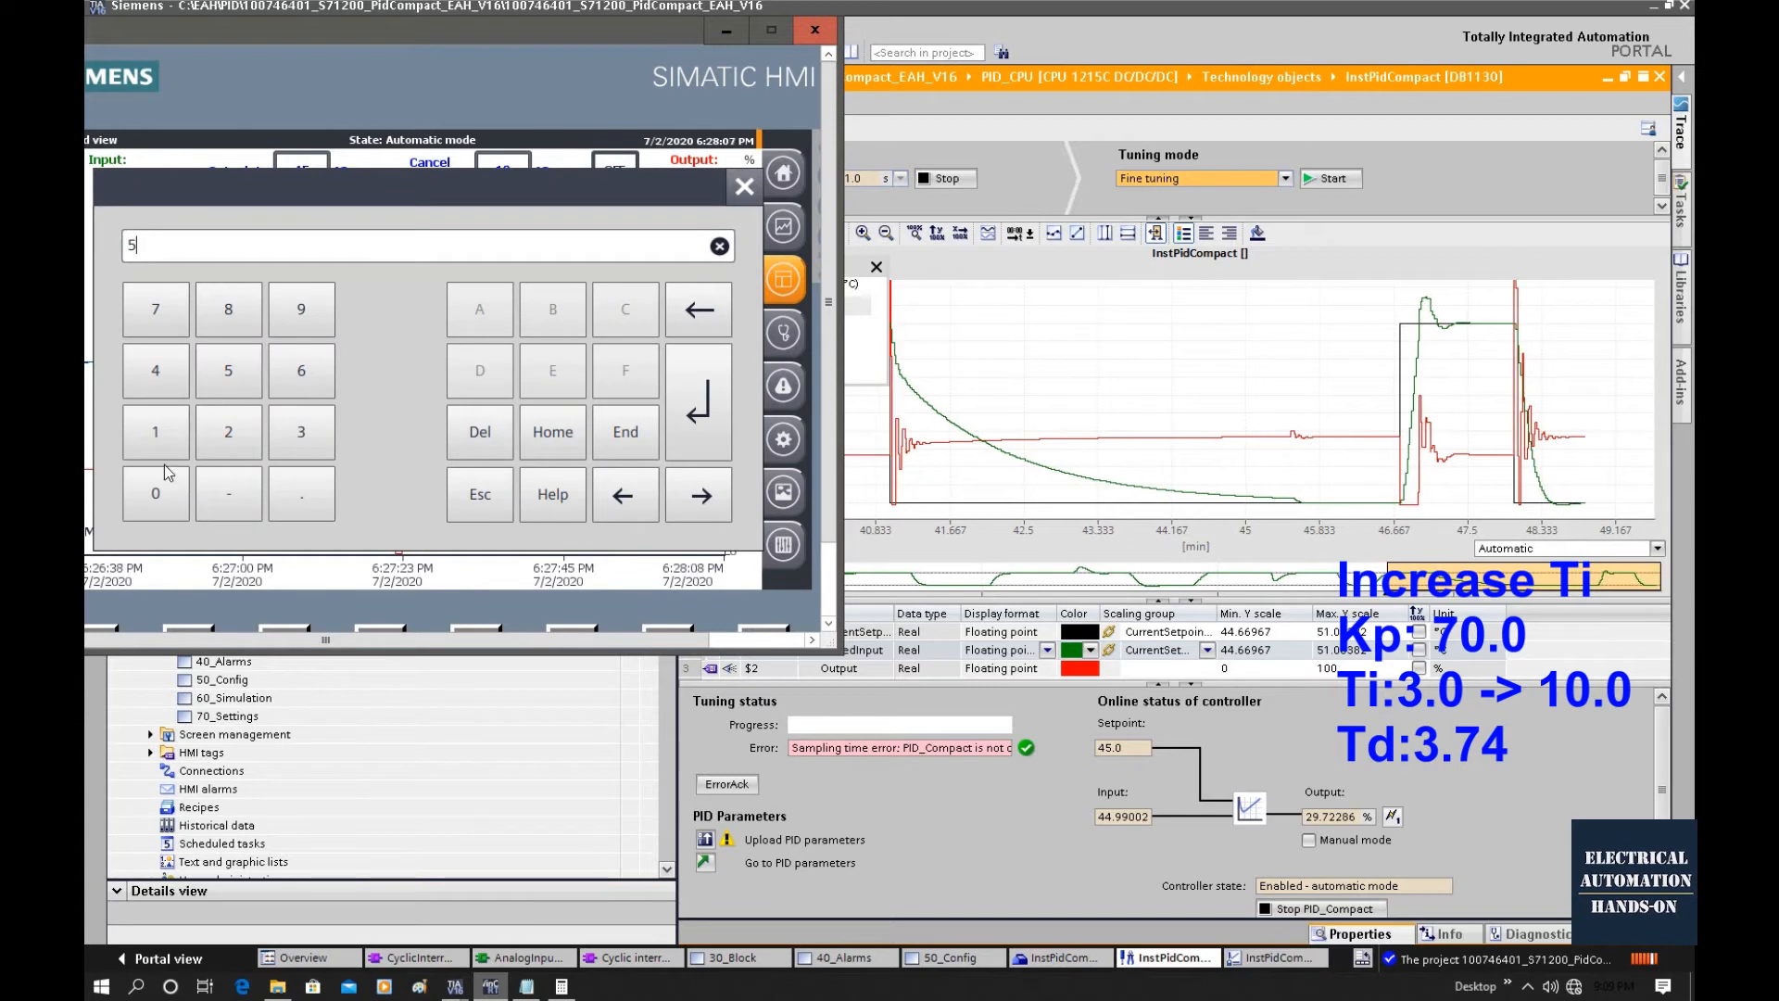
{"action": "left_click", "coordinate": [710, 425]}
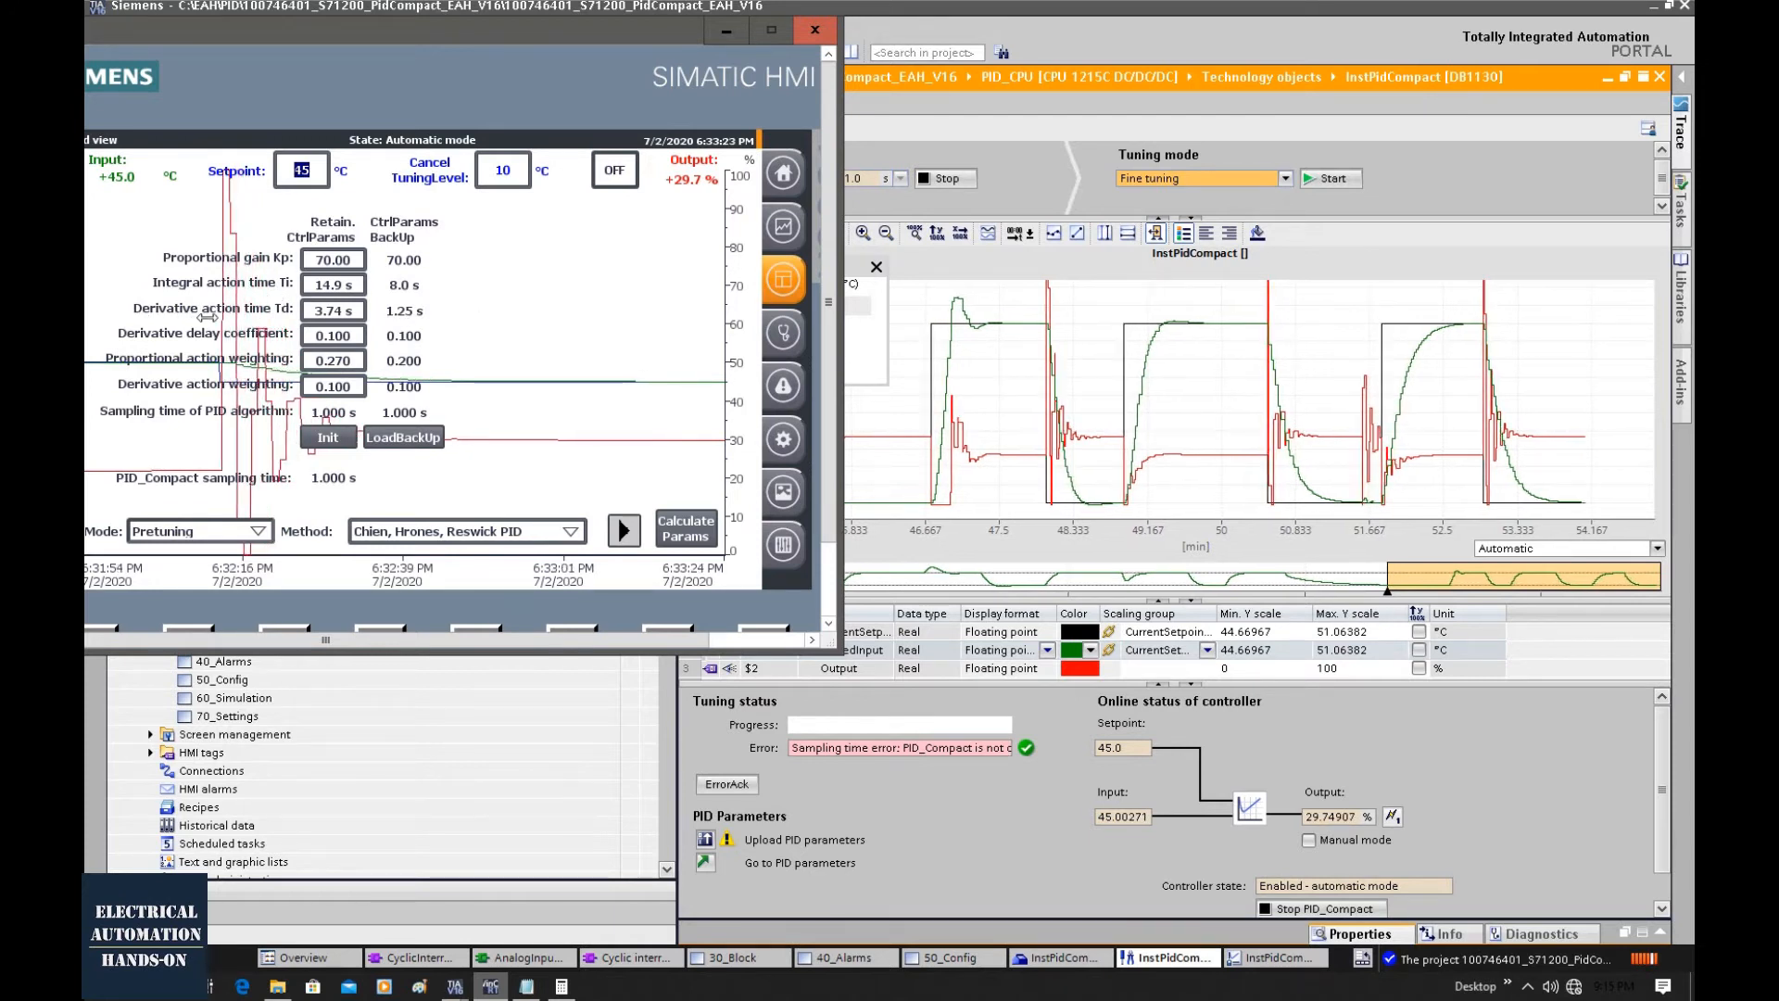
Step: Set the integral action time Ti of the retained controller parameters to 5 s
{"action": "left_click", "coordinate": [331, 284]}
{"action": "left_click", "coordinate": [228, 370]}
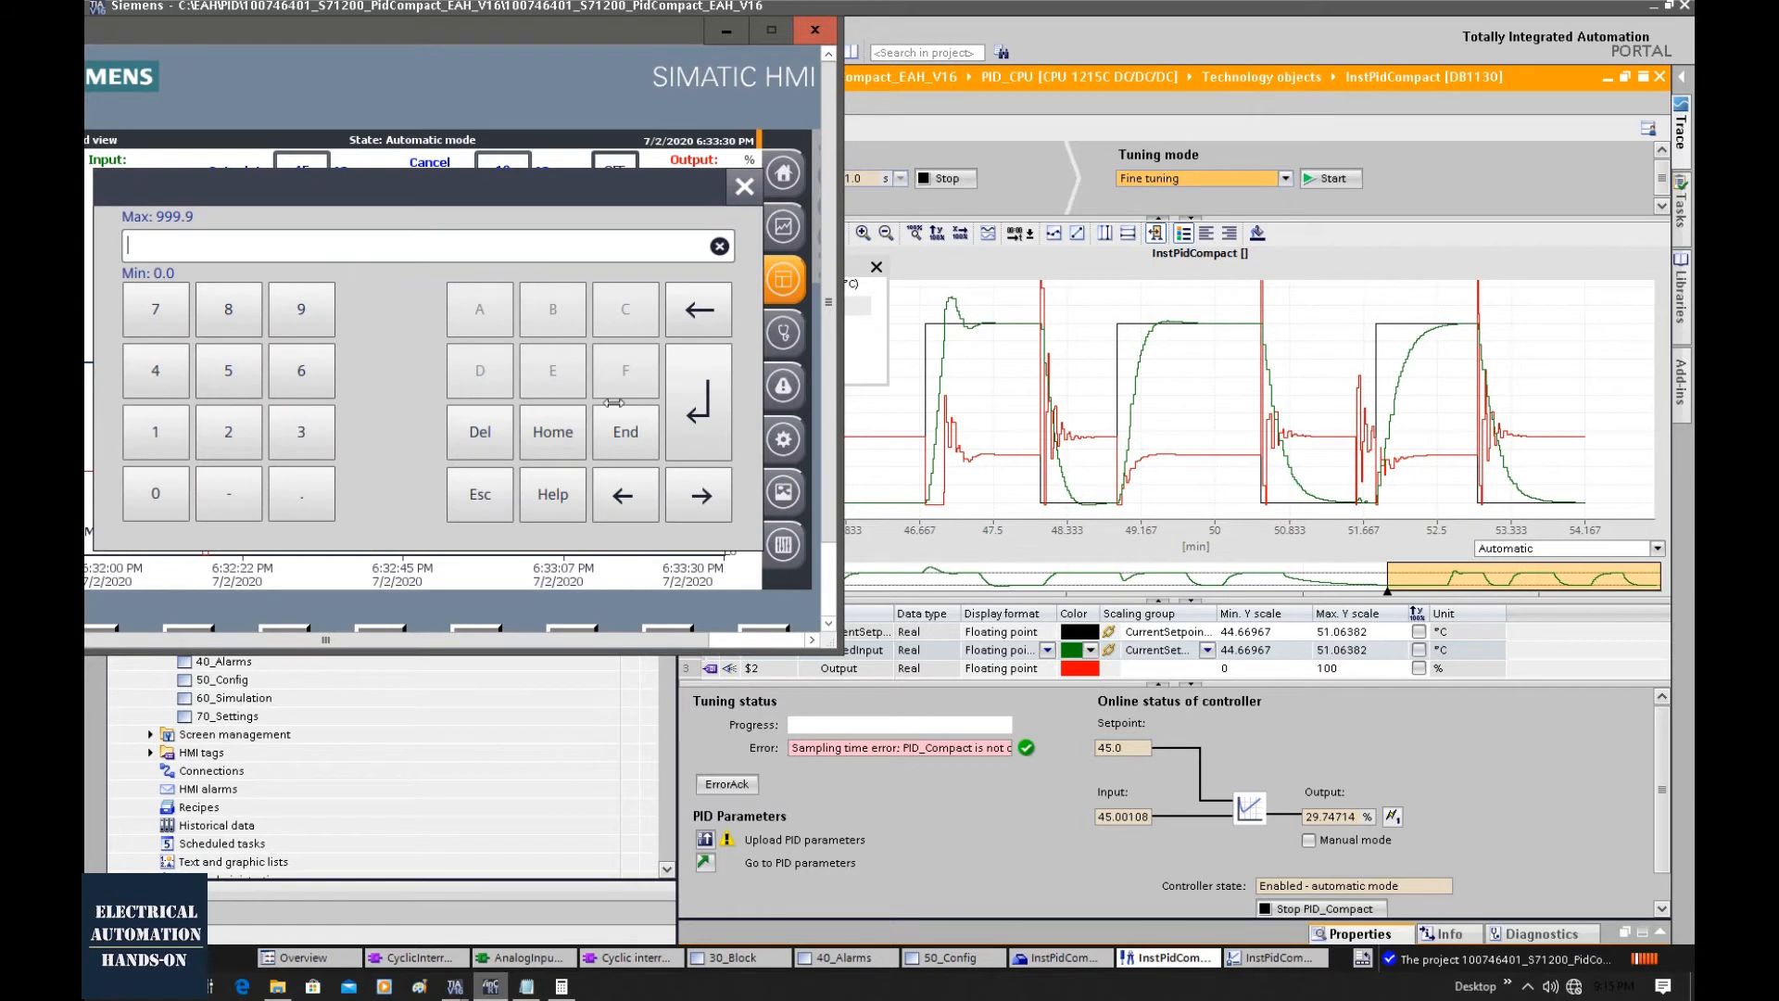
{"action": "left_click", "coordinate": [695, 401]}
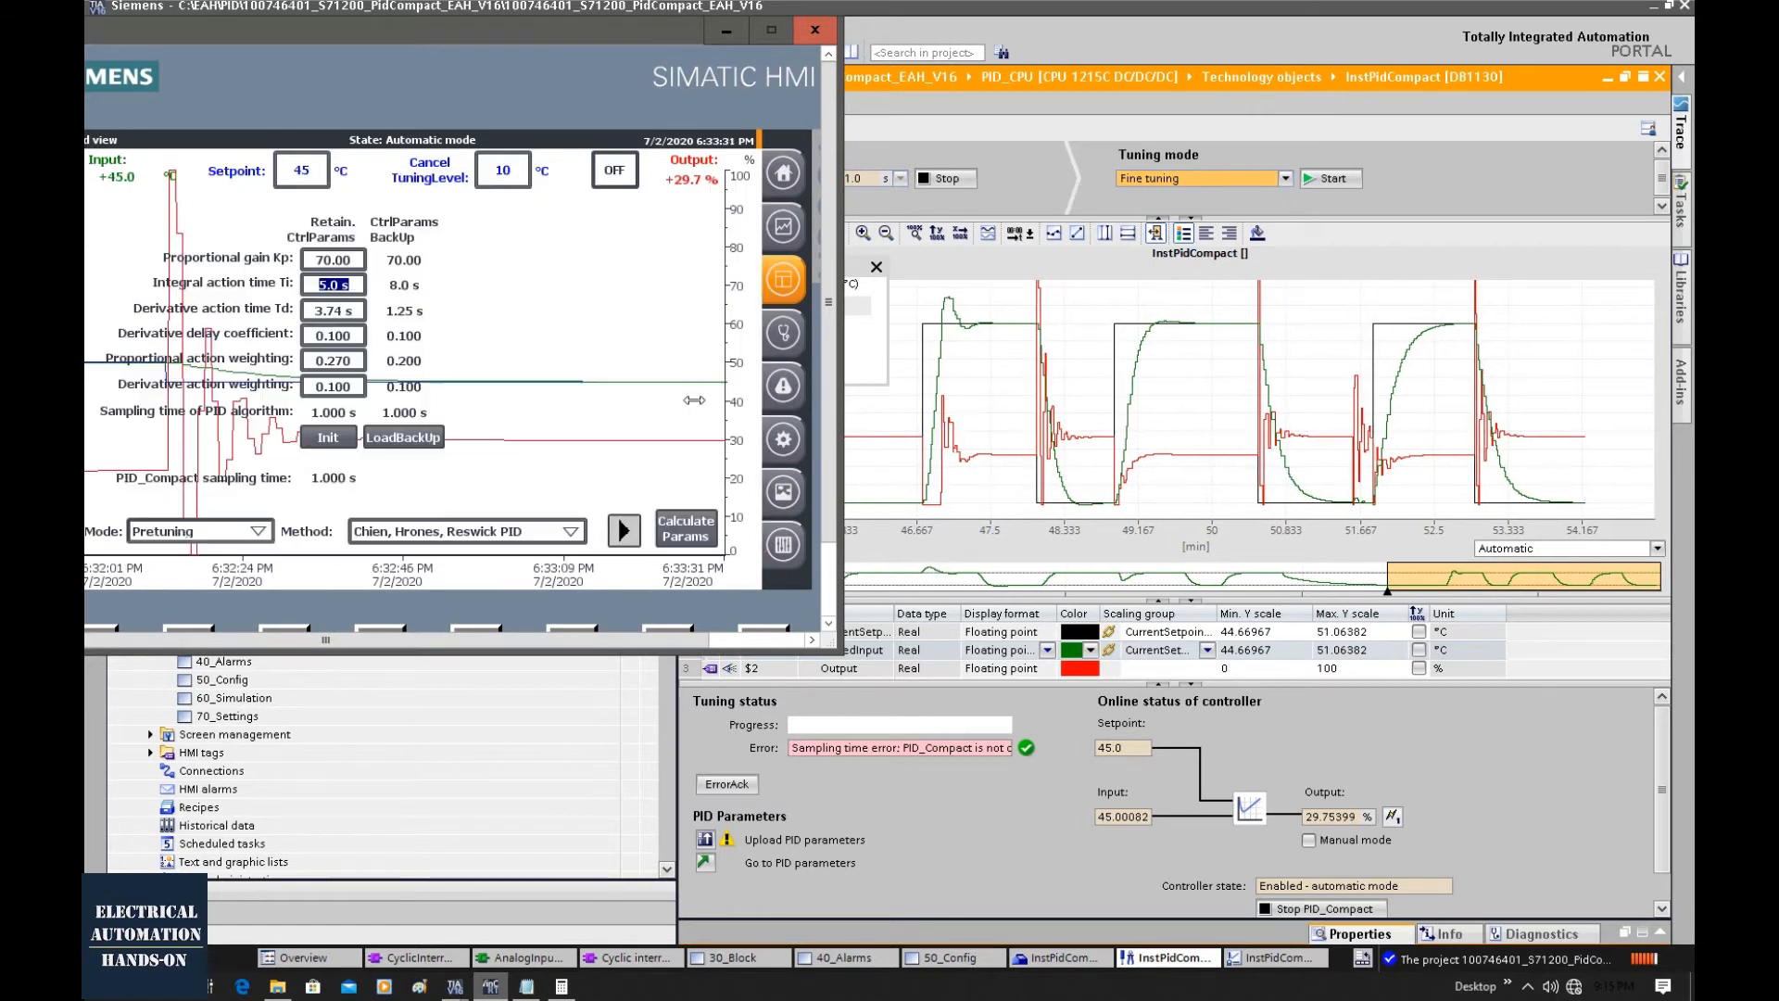
Step: Set the temperature setpoint to 50 °C to record the rising step response with Ti at 5 s
{"action": "left_click", "coordinate": [301, 170]}
{"action": "left_click", "coordinate": [228, 370]}
{"action": "left_click", "coordinate": [156, 492]}
{"action": "left_click", "coordinate": [700, 401]}
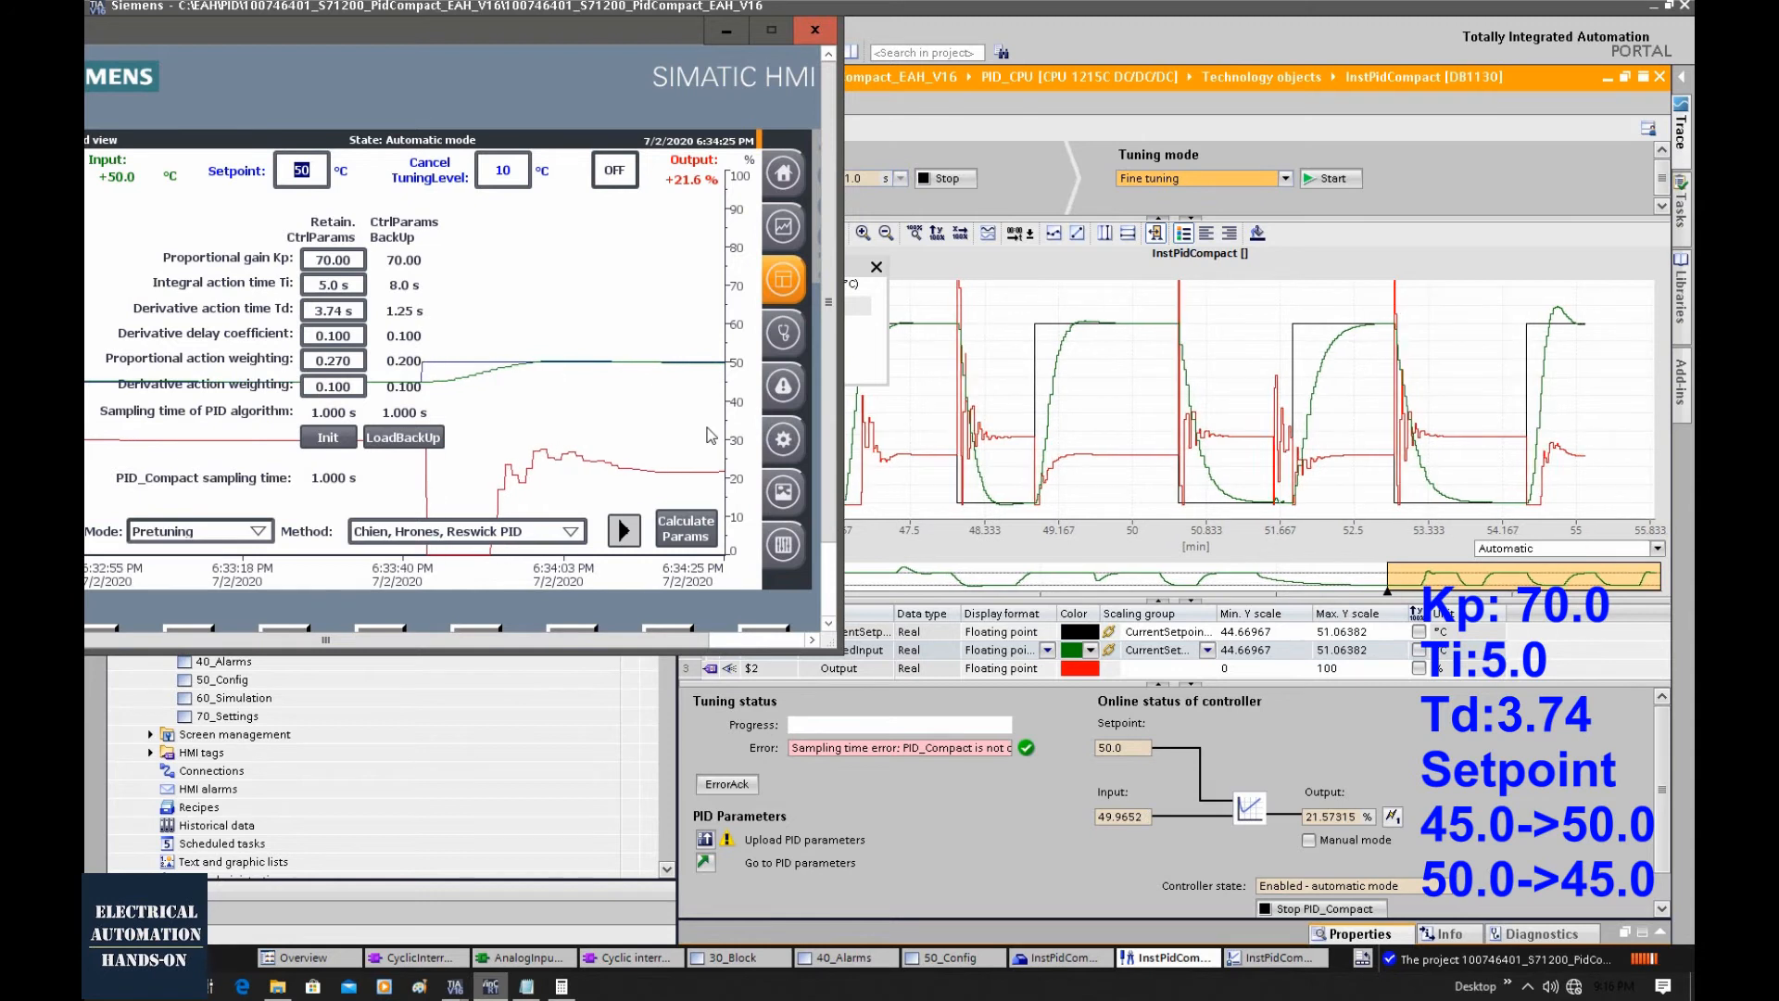
Step: Set the temperature setpoint to 45 °C to record the falling step response with the same parameters
{"action": "left_click", "coordinate": [312, 174]}
{"action": "left_click", "coordinate": [158, 373]}
{"action": "left_click", "coordinate": [235, 382]}
{"action": "left_click", "coordinate": [681, 408]}
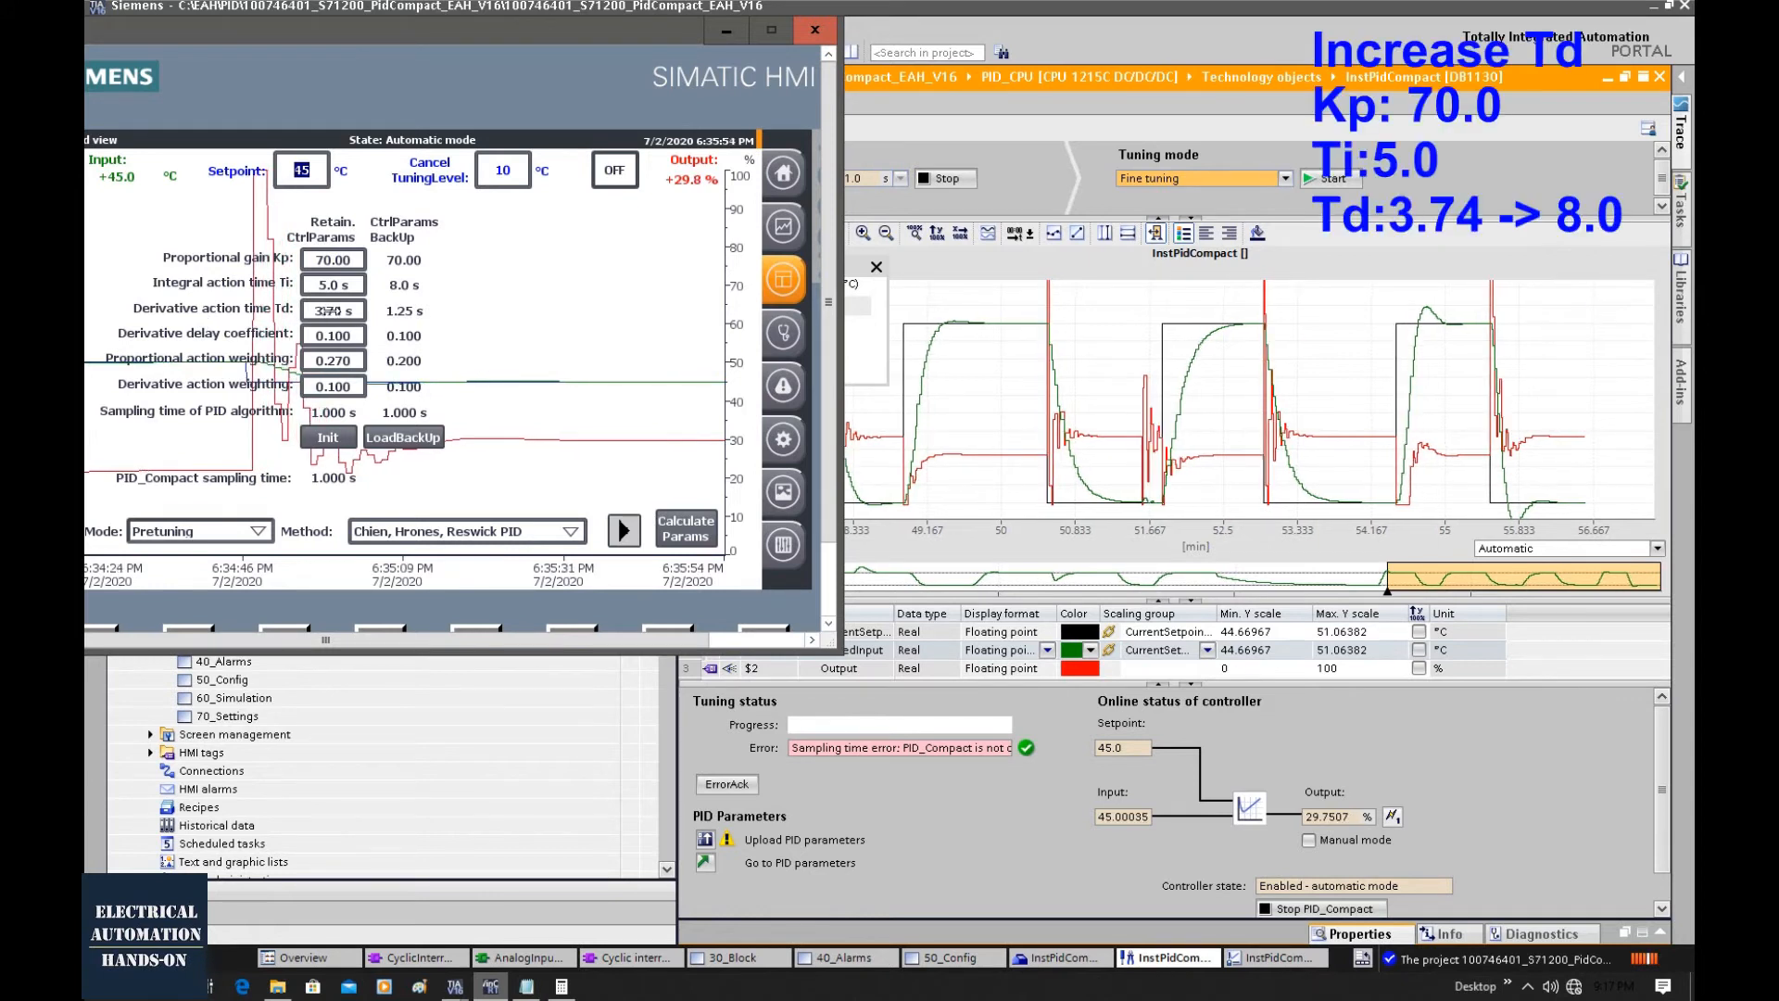
Step: Set the derivative action time Td of the retained controller parameters to 8 s
{"action": "left_click", "coordinate": [330, 311]}
{"action": "left_click", "coordinate": [238, 310]}
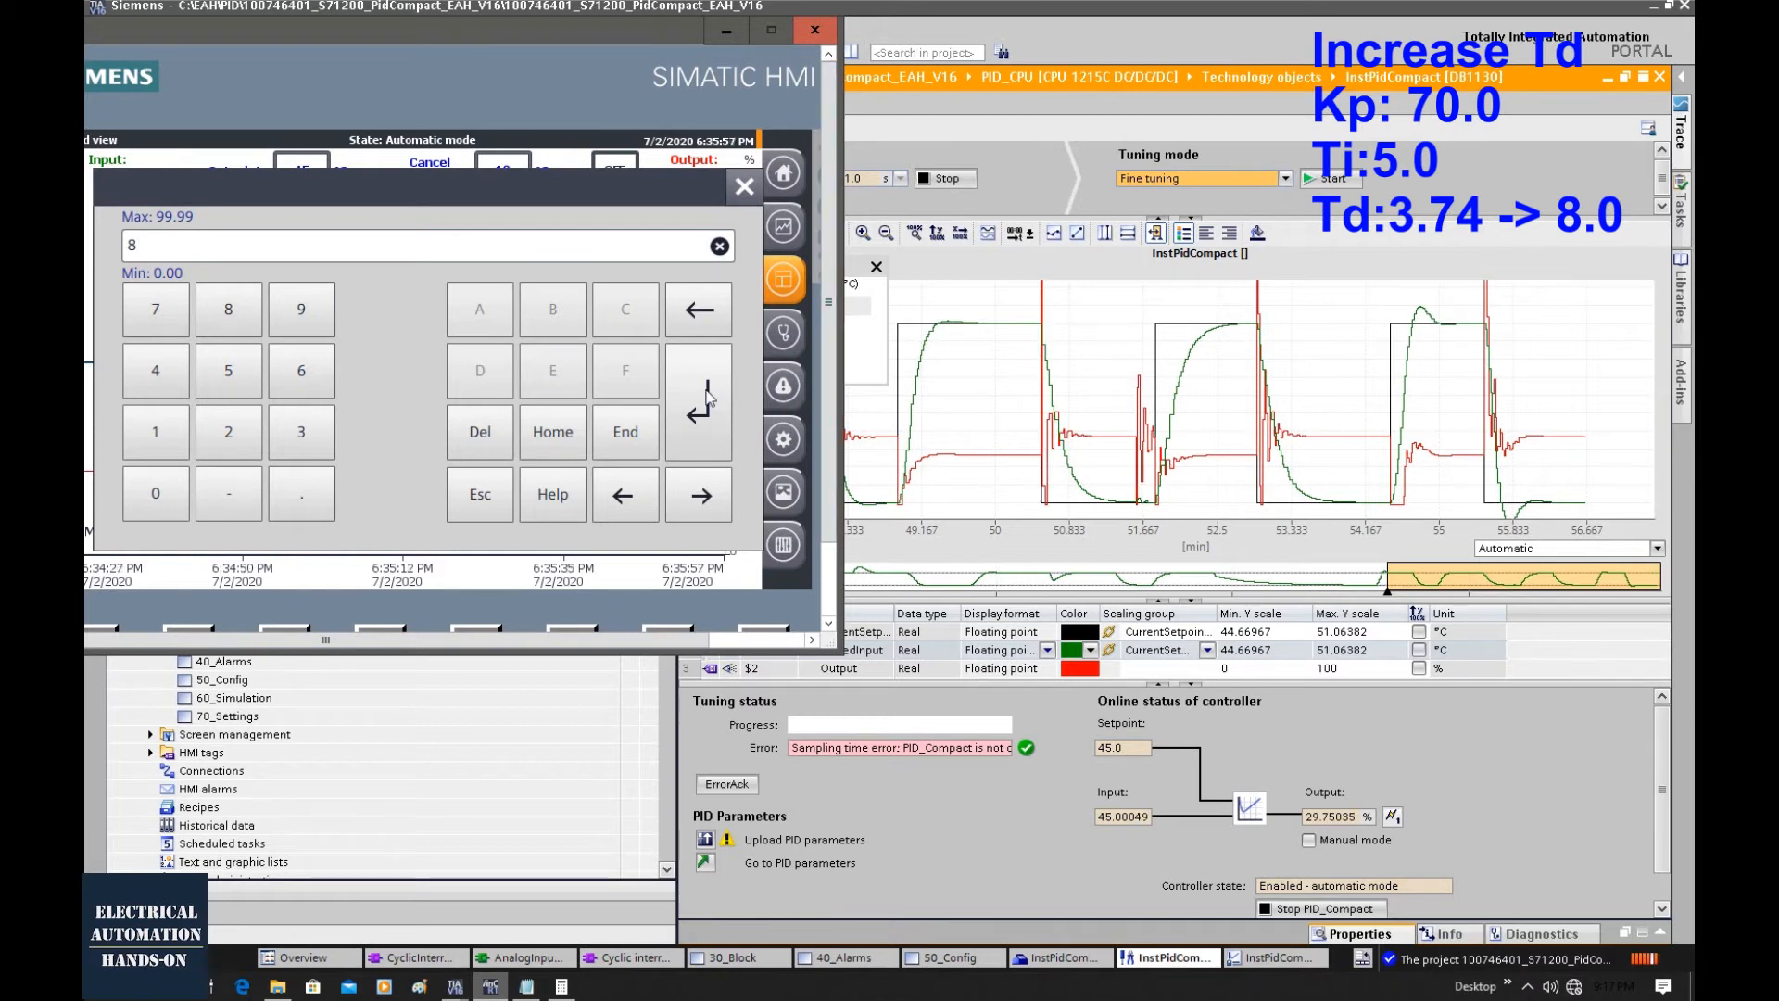
{"action": "left_click", "coordinate": [701, 400]}
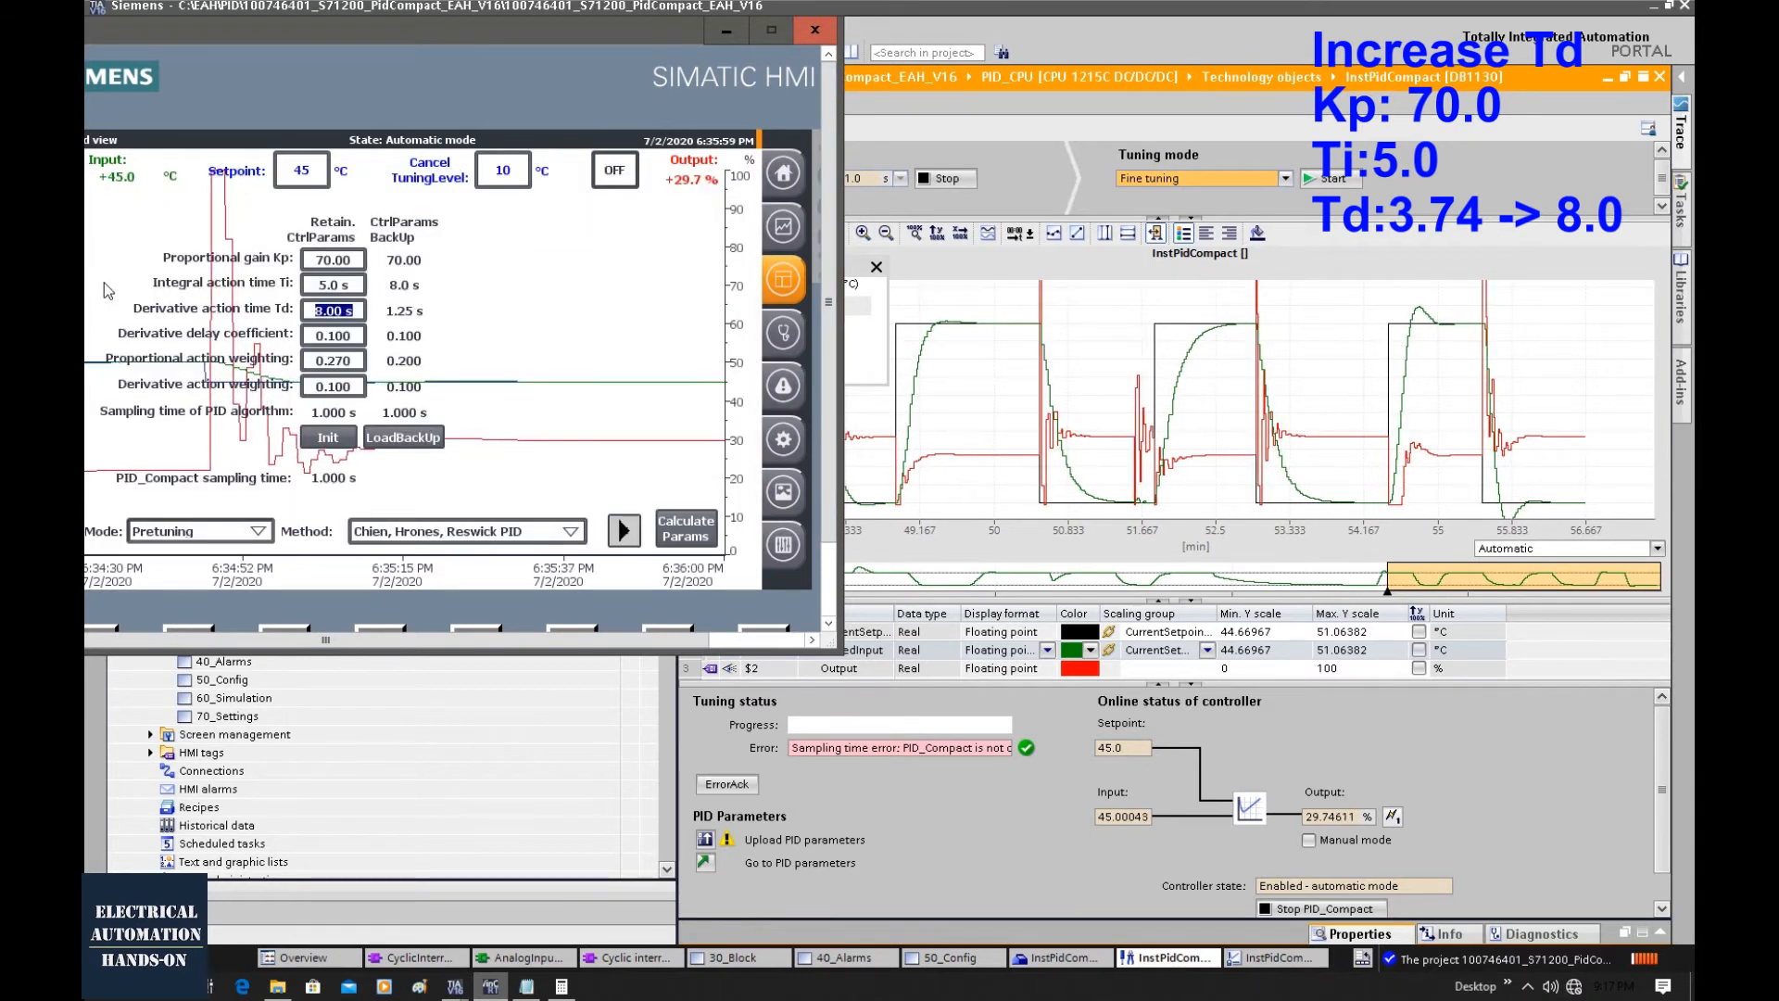
Step: Set the temperature setpoint to 50 °C to record the rising step response with Td at 8 s
{"action": "left_click", "coordinate": [301, 177]}
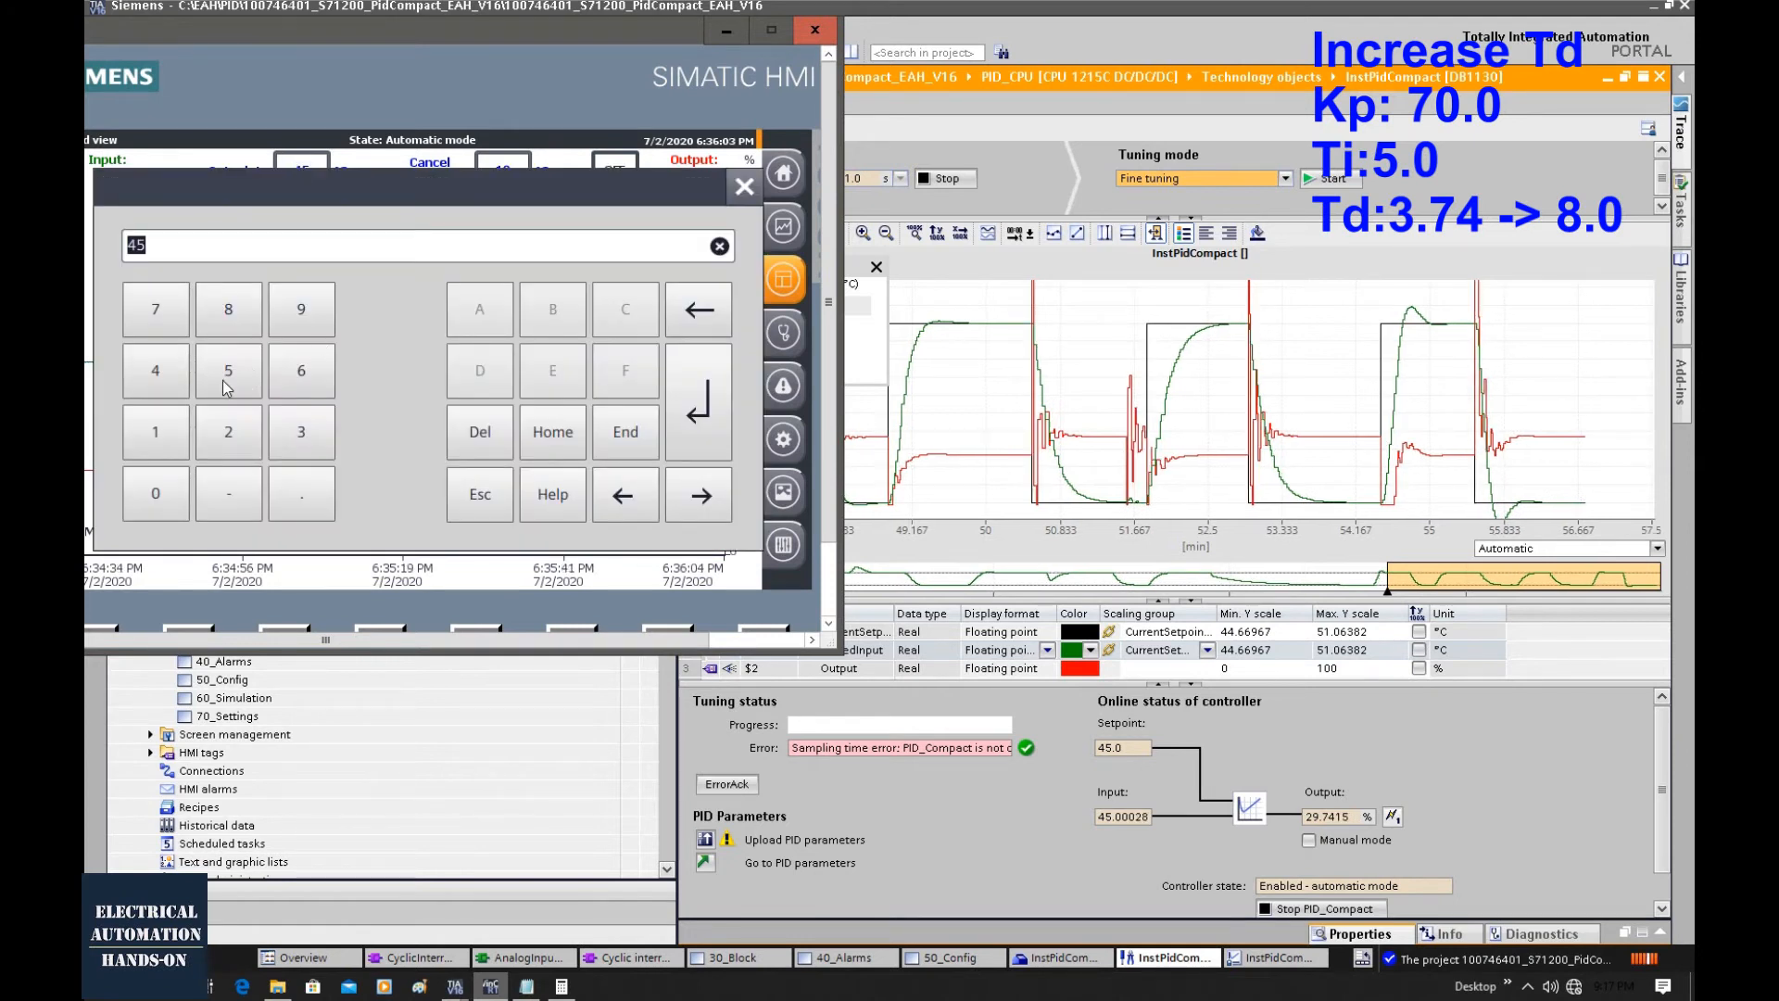
{"action": "left_click", "coordinate": [155, 498]}
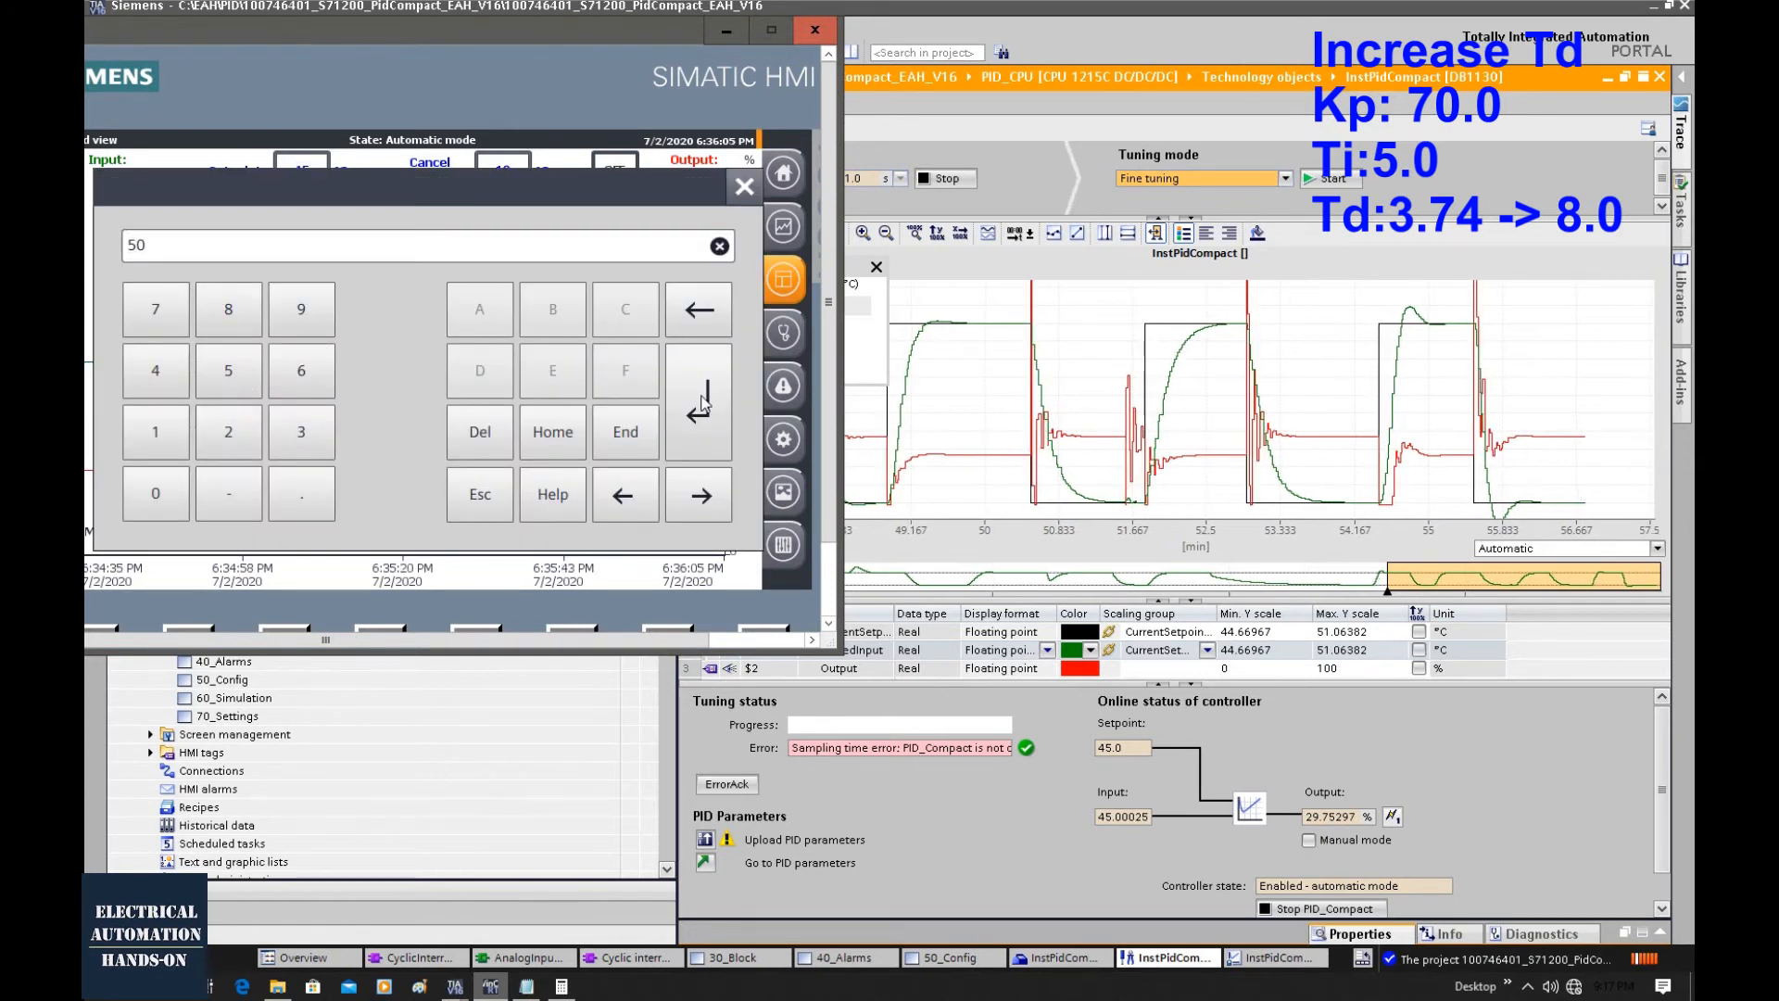
{"action": "left_click", "coordinate": [700, 402]}
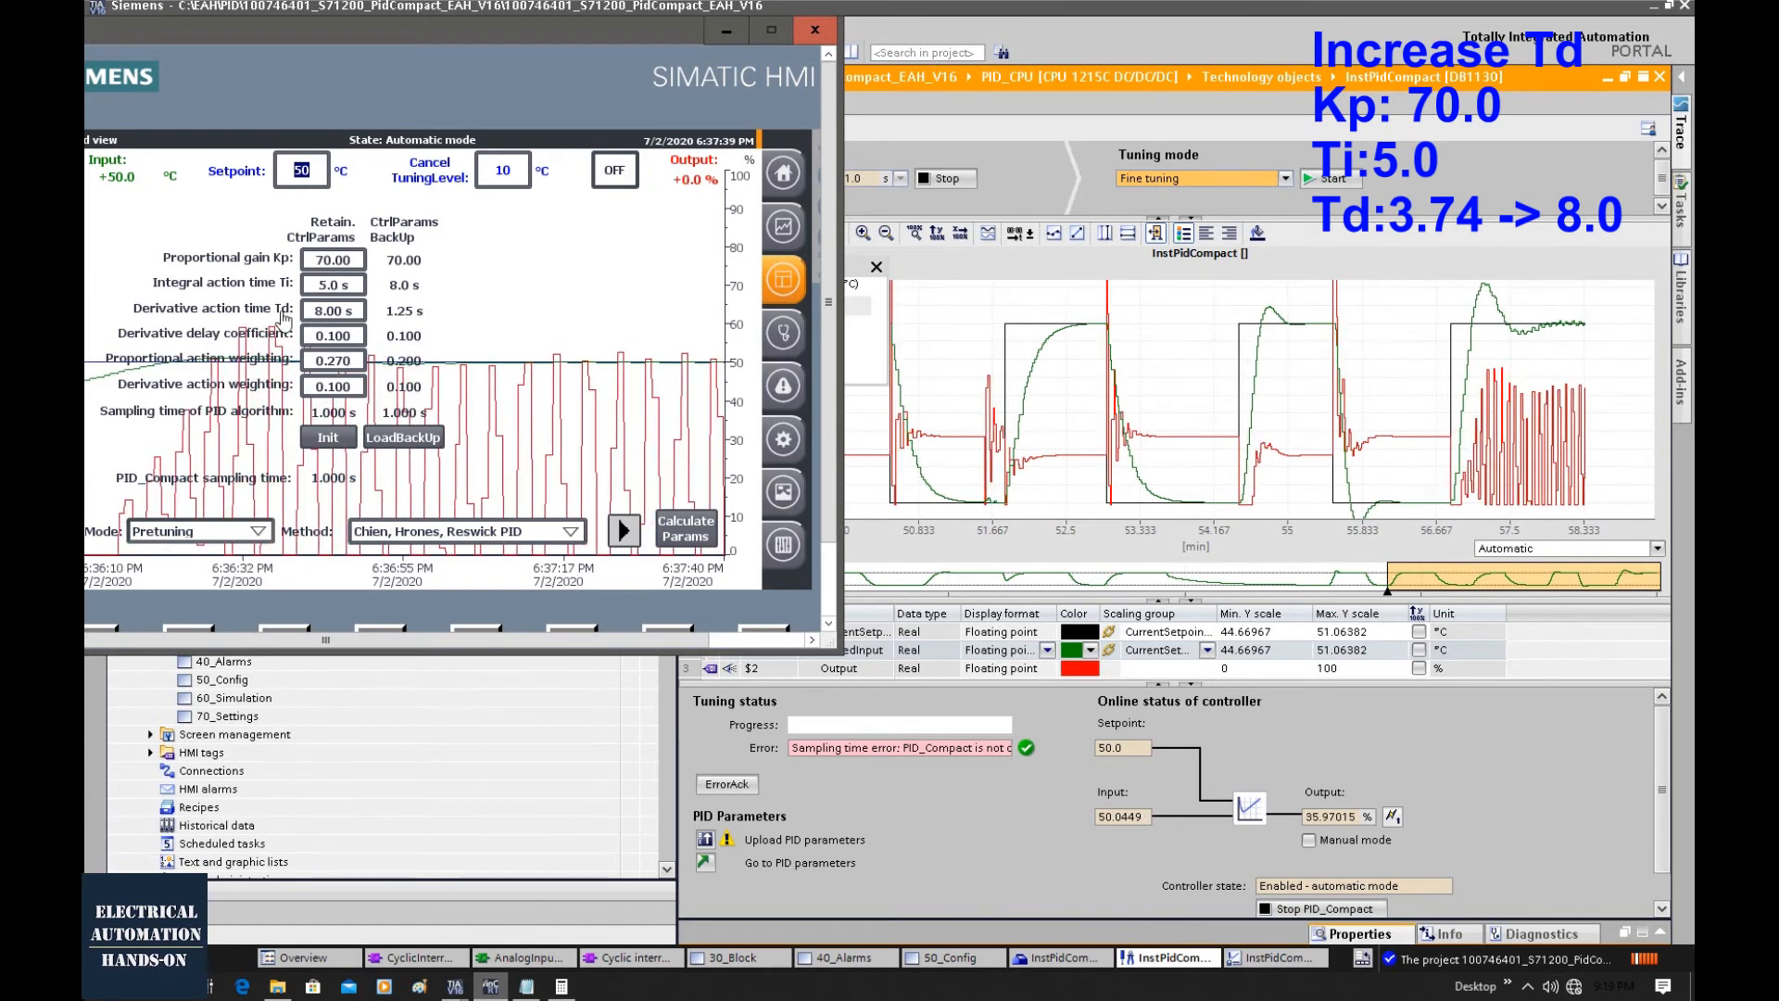
Step: Set the temperature setpoint to 45 °C to record the falling step response with Td at 8 s
{"action": "left_click", "coordinate": [304, 172]}
{"action": "left_click", "coordinate": [155, 371]}
{"action": "left_click", "coordinate": [227, 370]}
{"action": "left_click", "coordinate": [699, 401]}
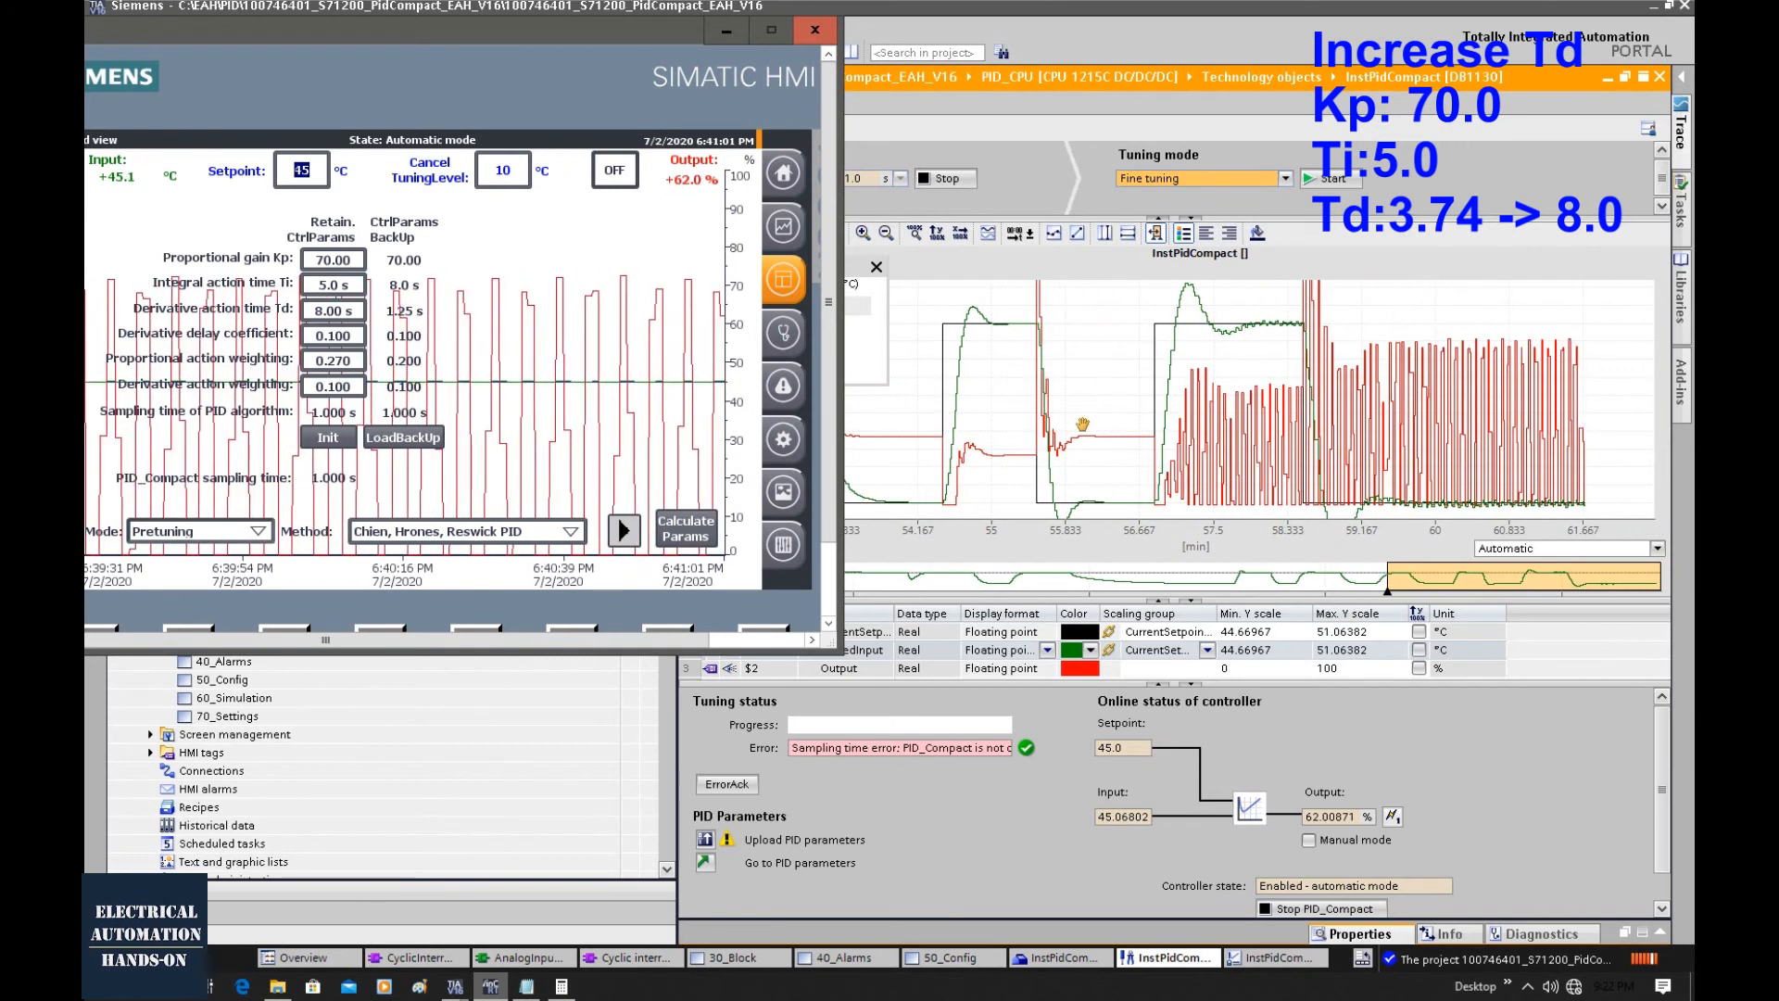
Step: Set the derivative action time Td of the retained controller parameters to 0.5 s
{"action": "left_click", "coordinate": [324, 318]}
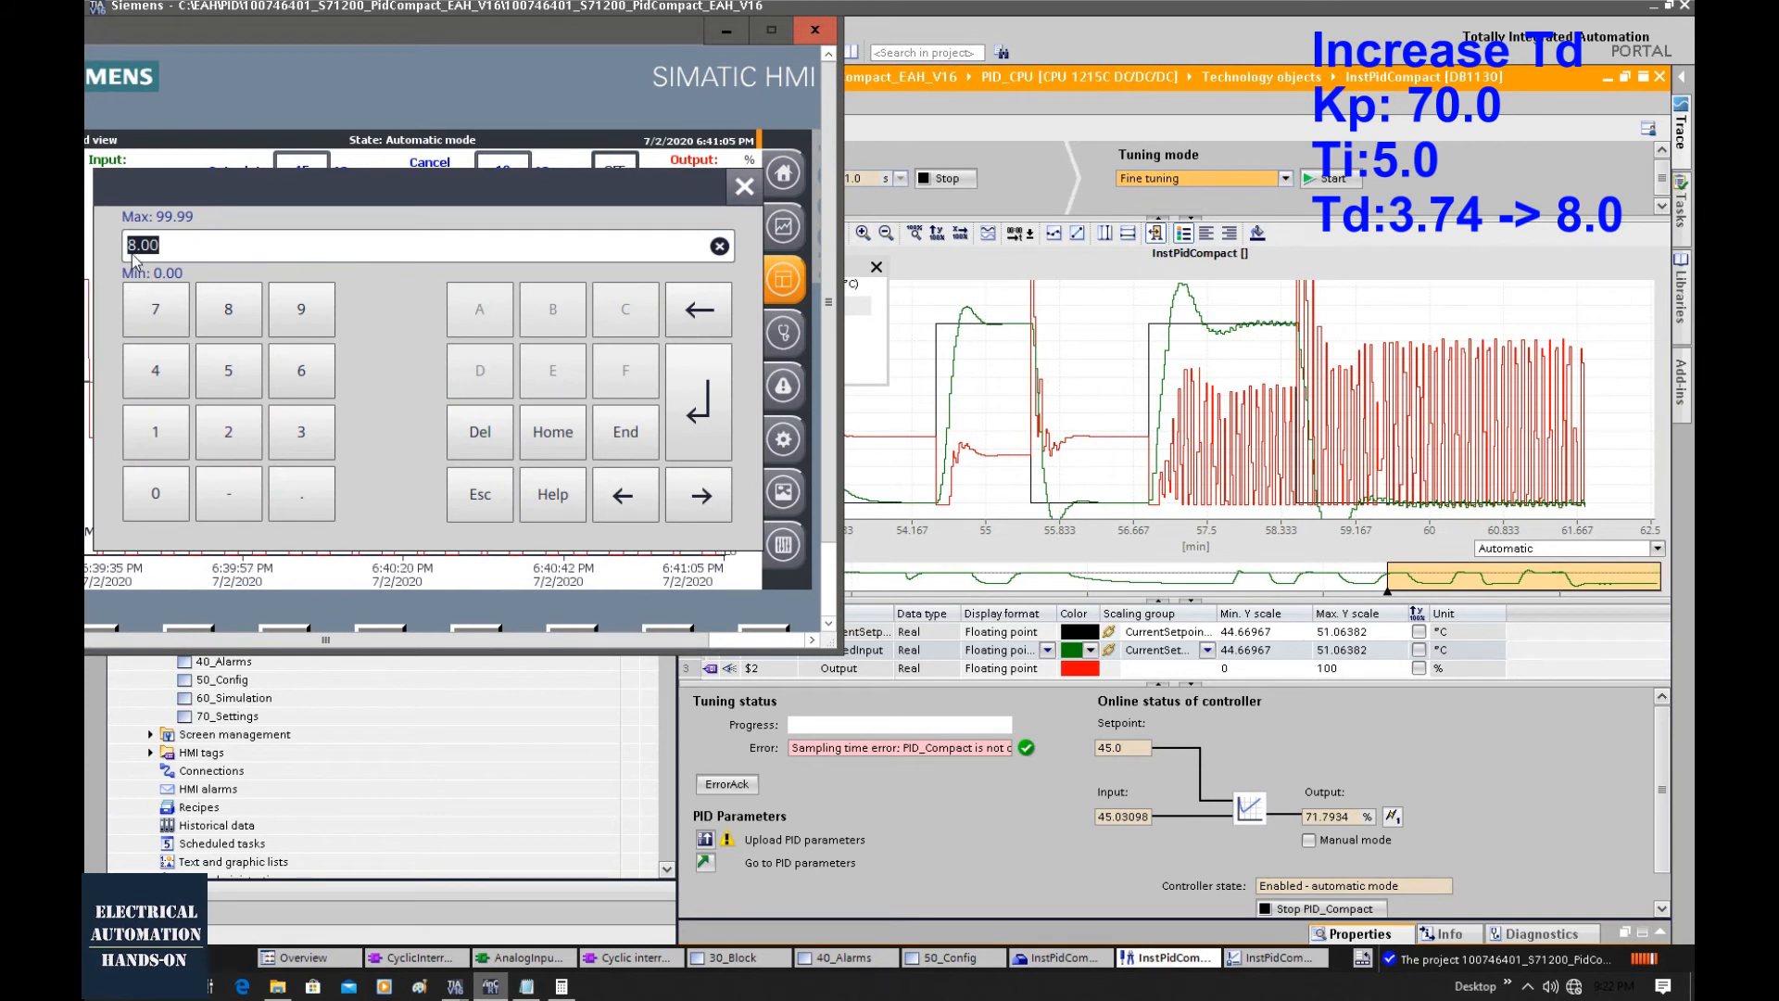
{"action": "left_click", "coordinate": [301, 487]}
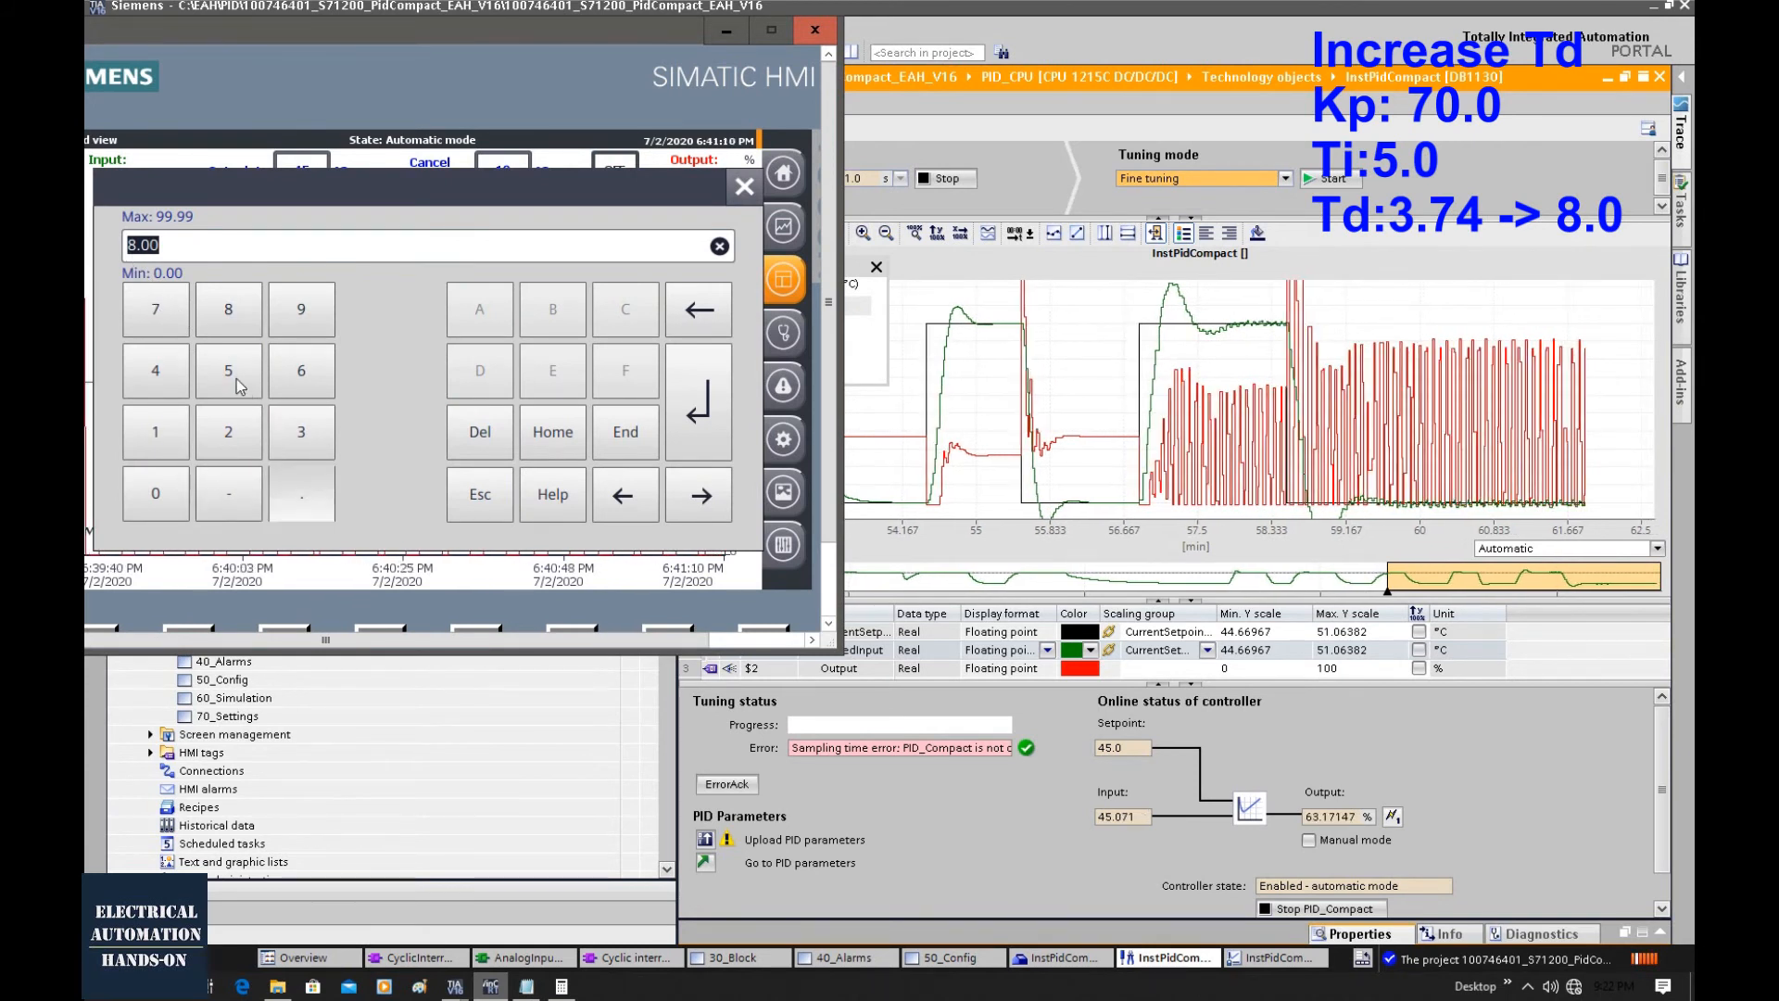
{"action": "left_click", "coordinate": [231, 374]}
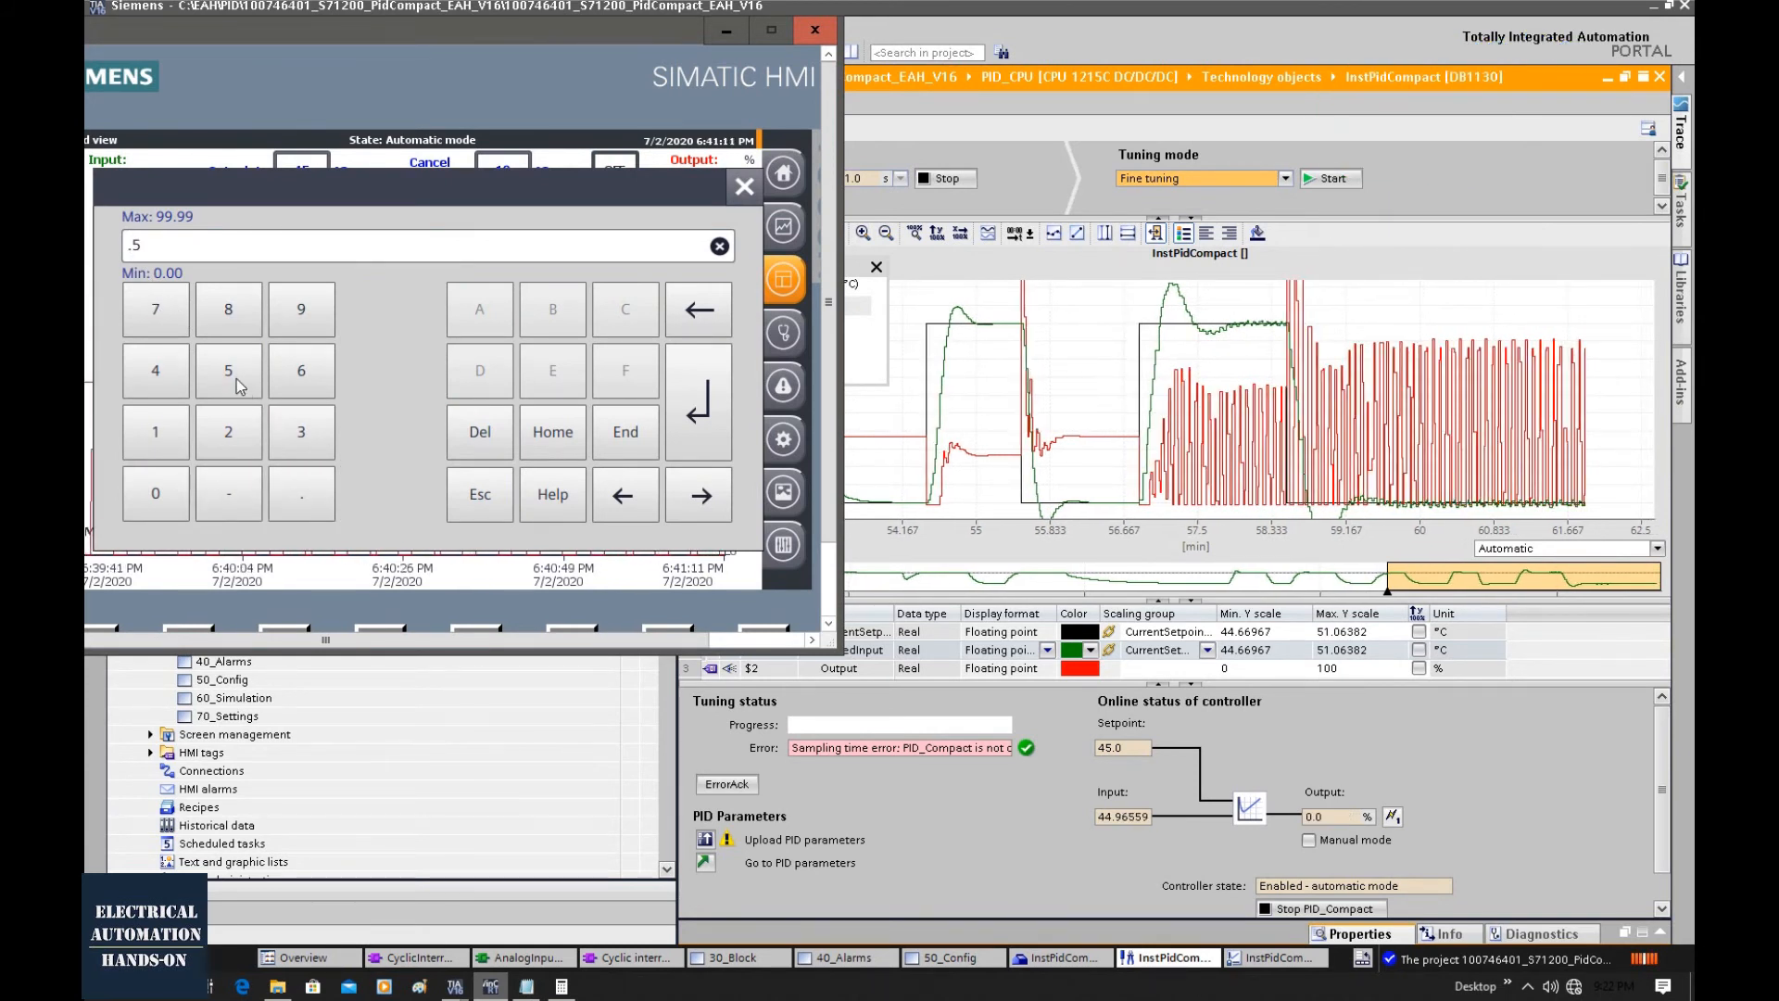
{"action": "left_click", "coordinate": [719, 415]}
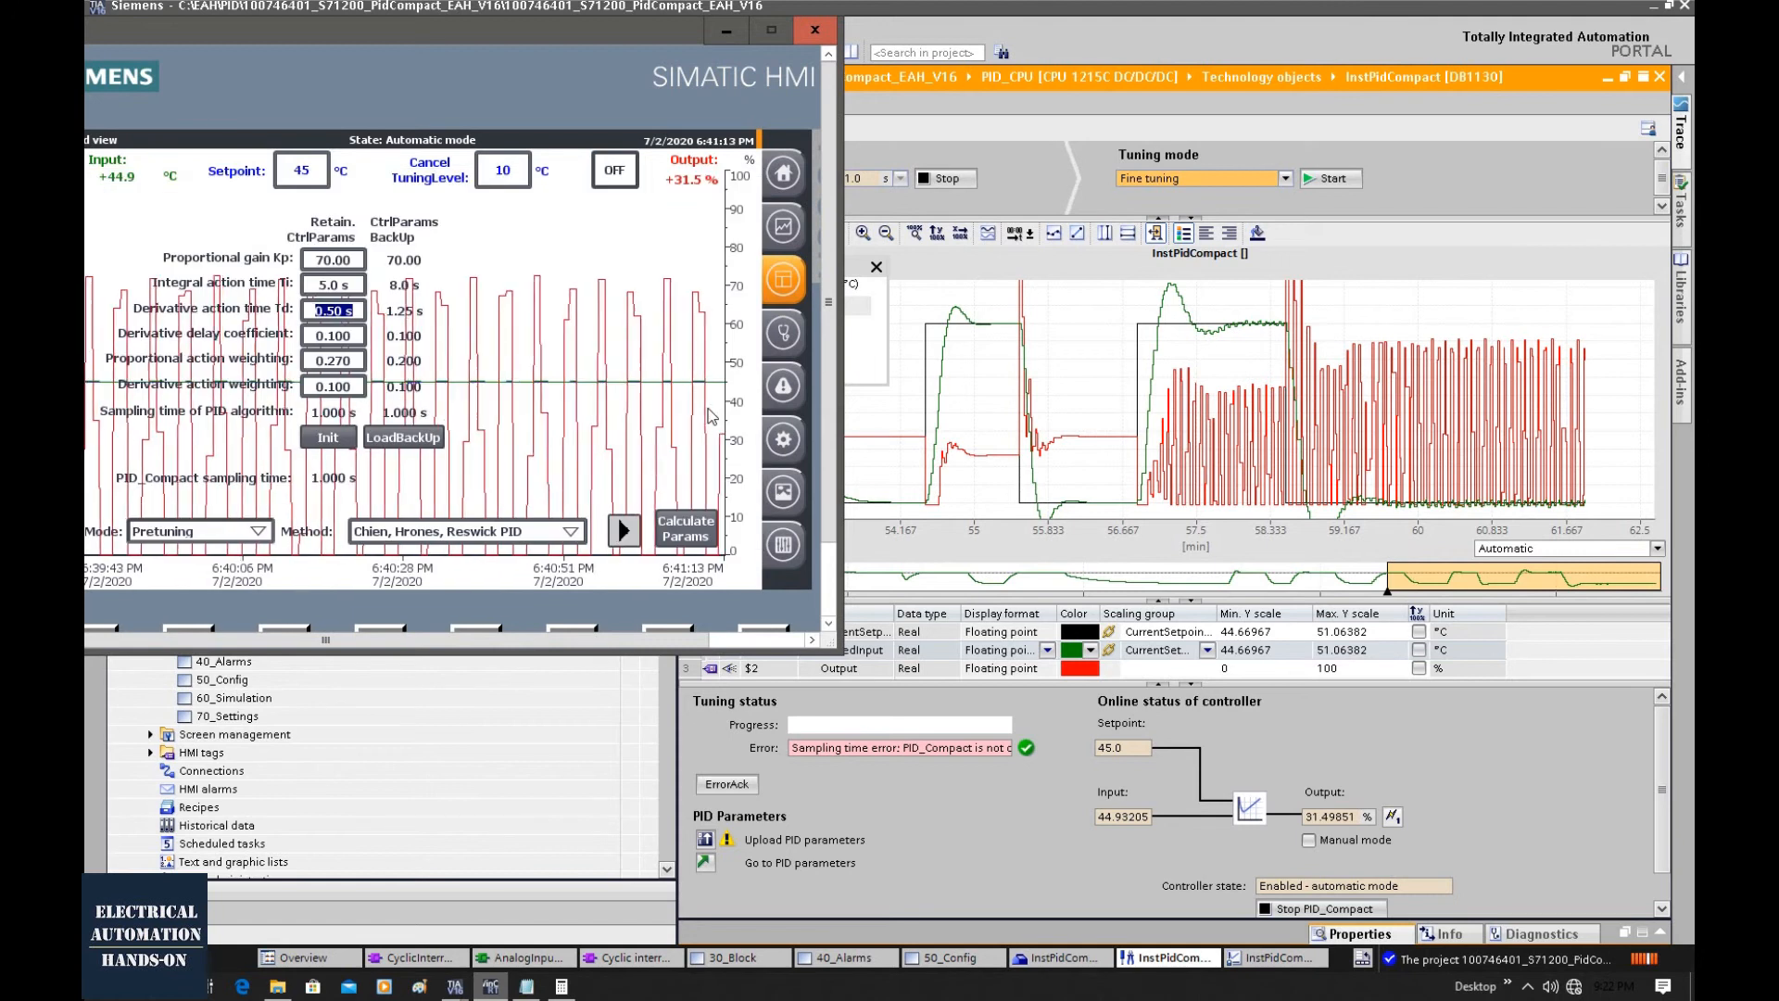
Step: Set the temperature setpoint to 50 °C to record the rising step response with Td at 0.5 s
{"action": "left_click", "coordinate": [301, 171]}
{"action": "left_click", "coordinate": [228, 380]}
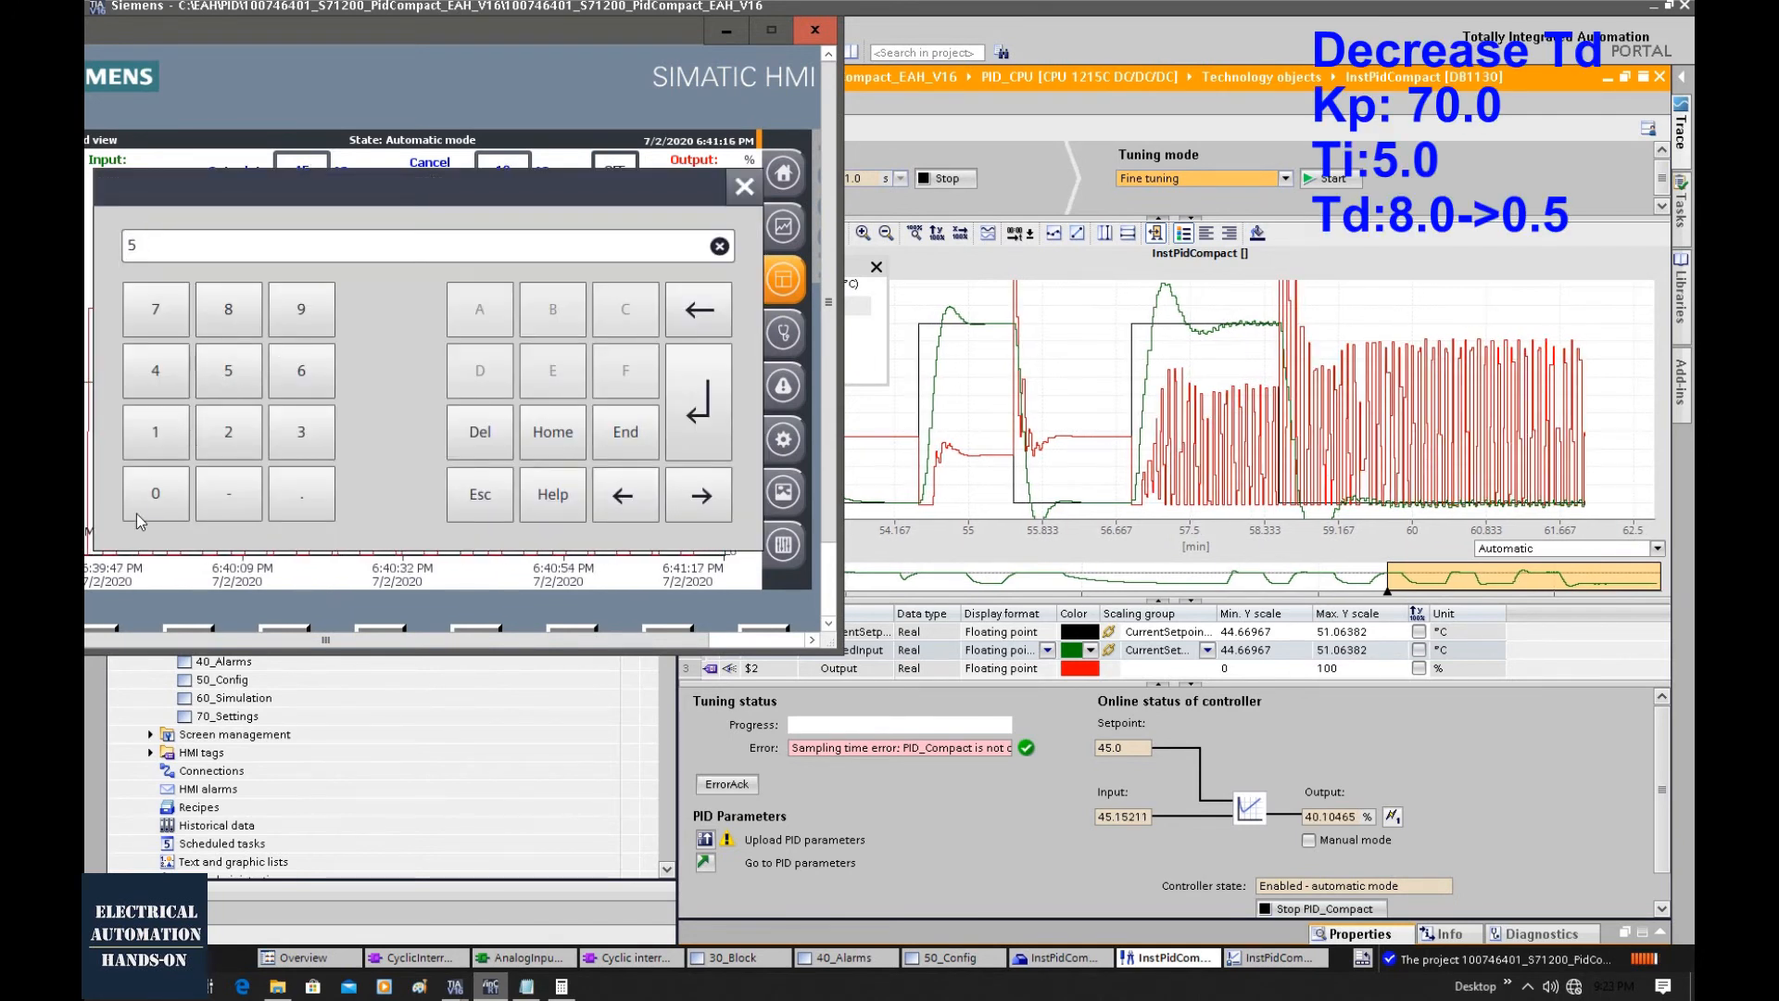
{"action": "left_click", "coordinate": [134, 515]}
{"action": "left_click", "coordinate": [720, 382]}
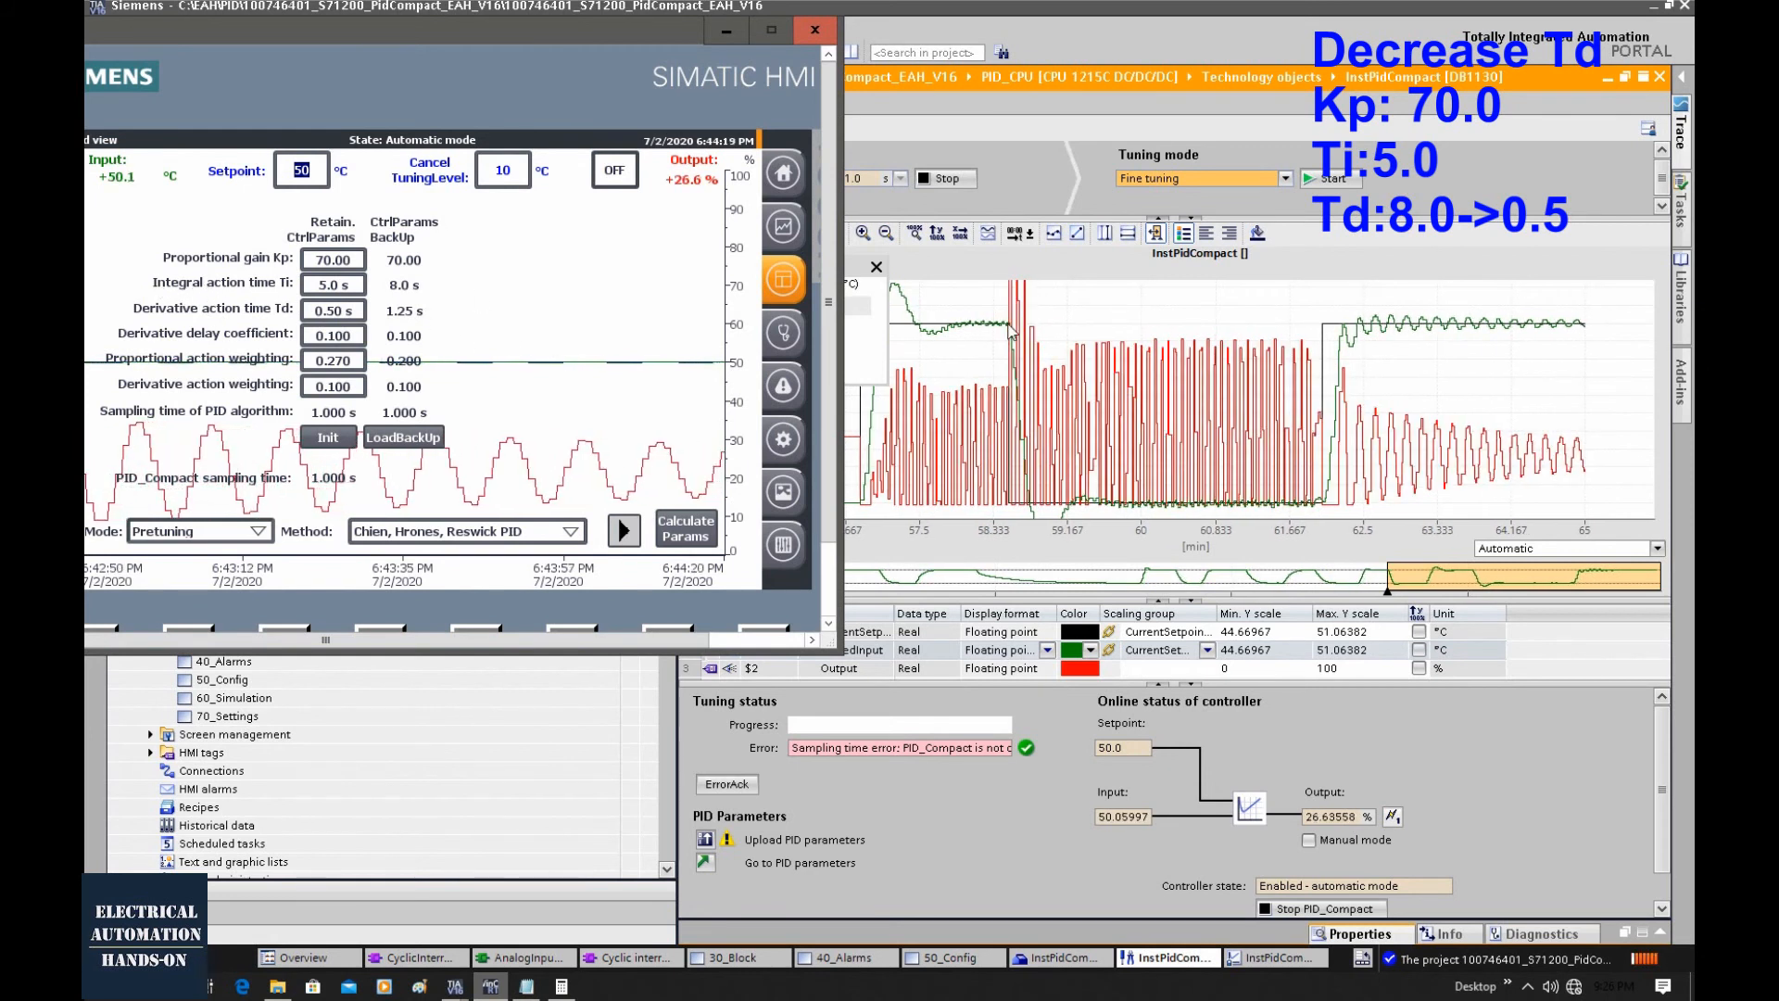
Step: Set the integral action time Ti of the retained controller parameters to 10 s while holding the 50 °C setpoint
{"action": "left_click", "coordinate": [328, 286]}
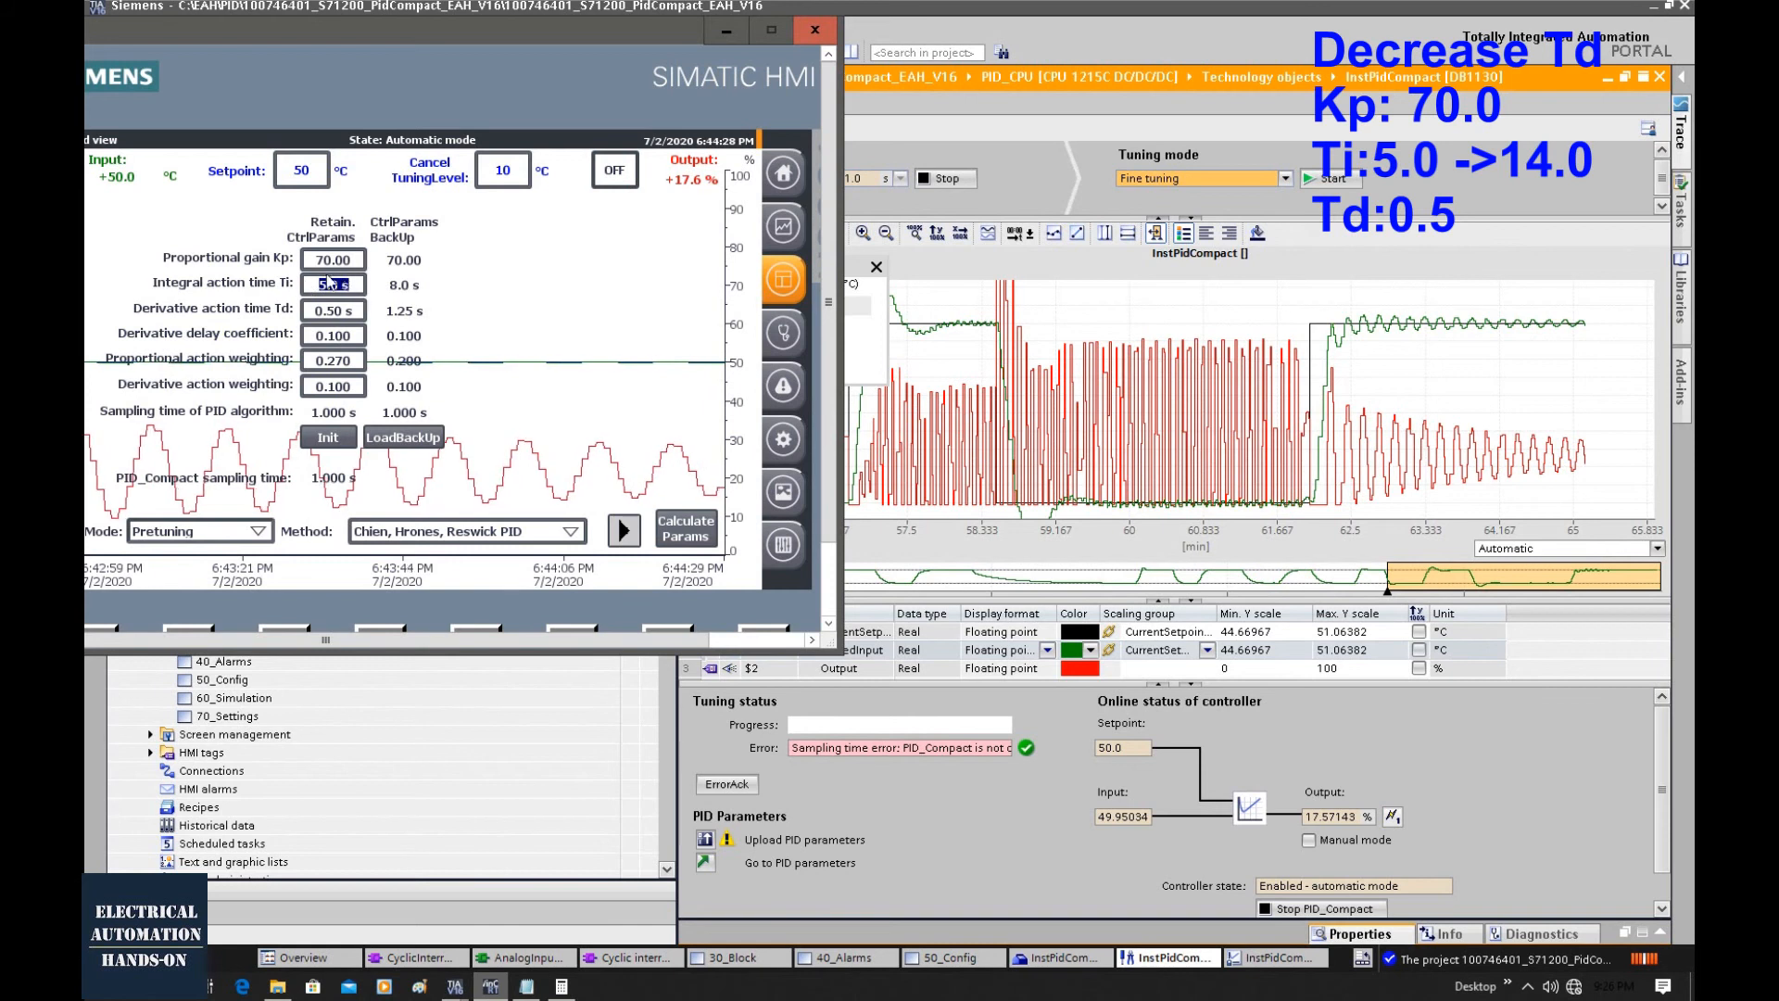
{"action": "left_click", "coordinate": [337, 286]}
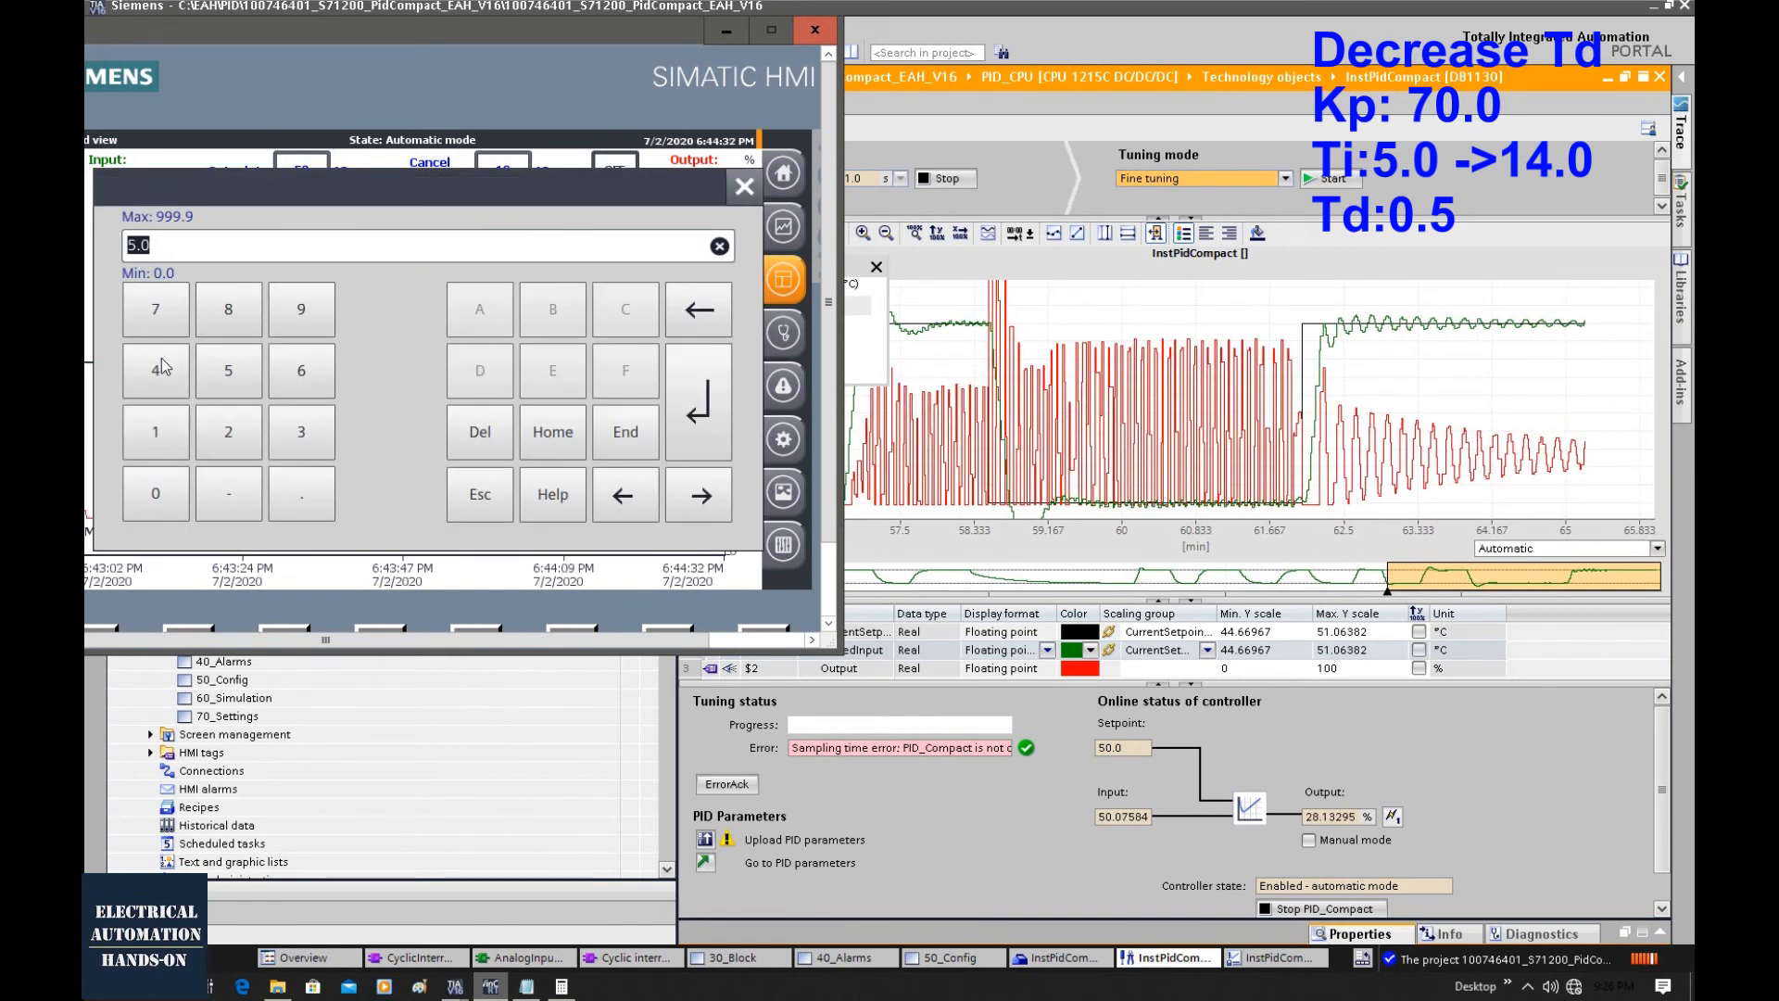
{"action": "left_click", "coordinate": [139, 446]}
{"action": "left_click", "coordinate": [156, 492]}
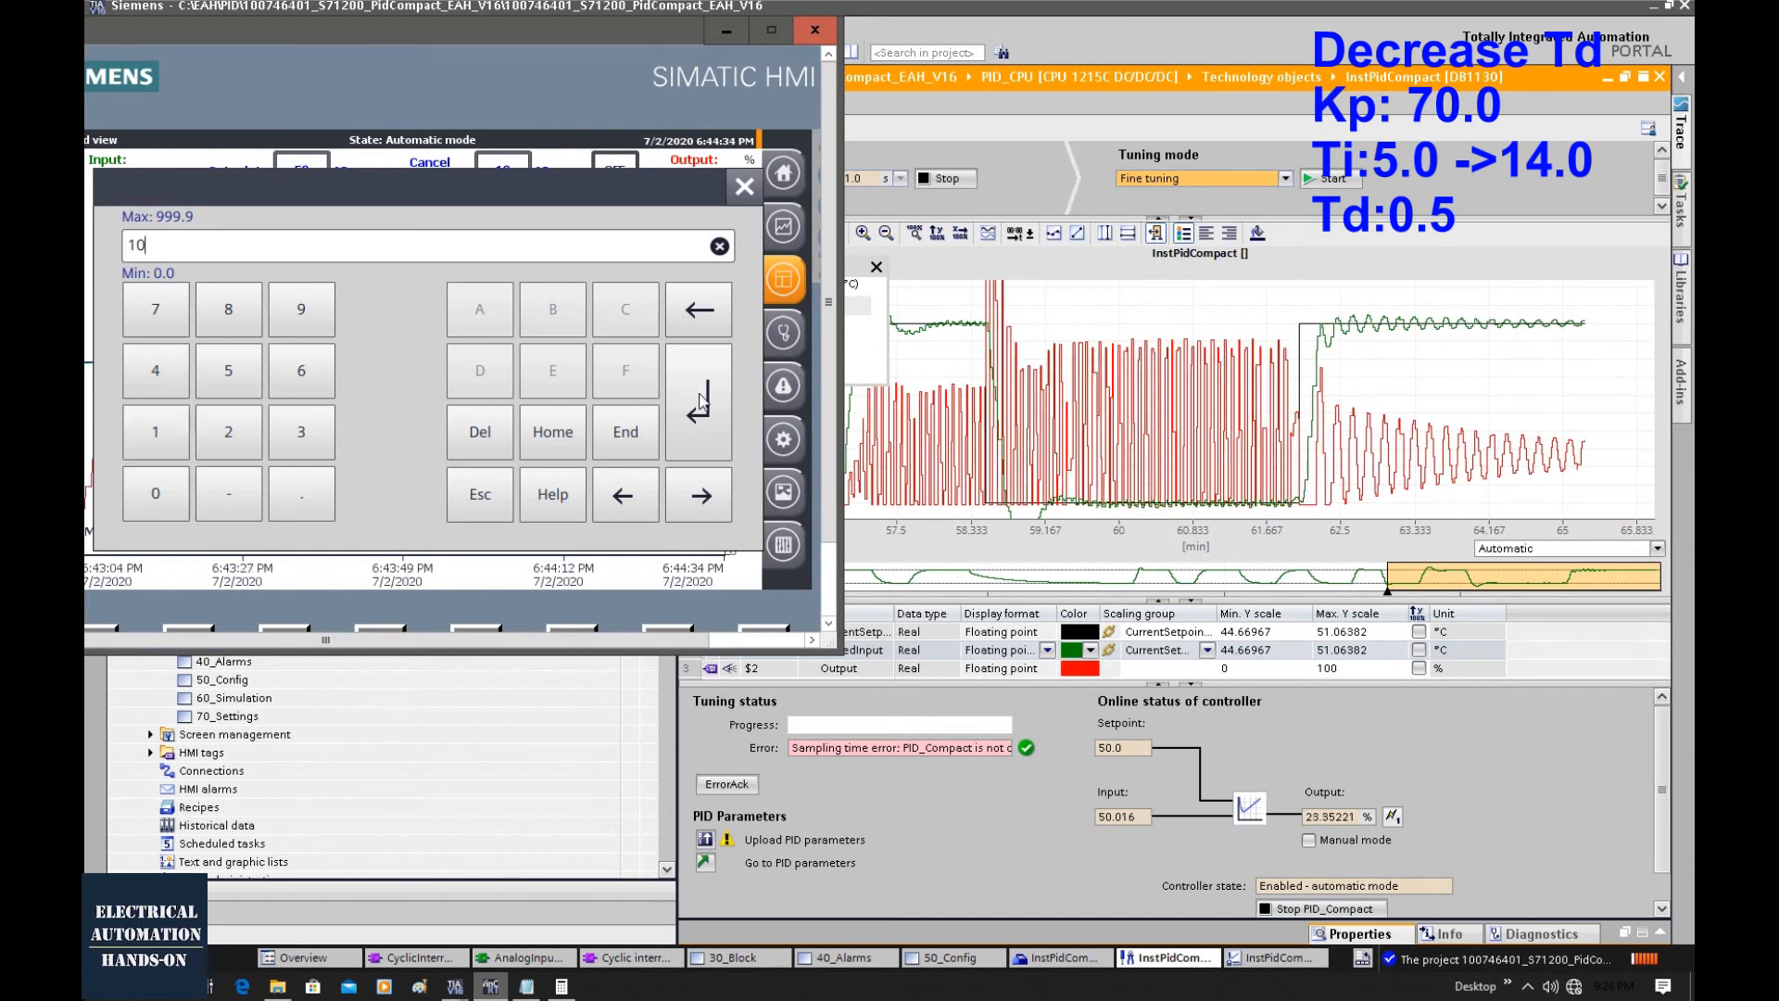
{"action": "left_click", "coordinate": [701, 403]}
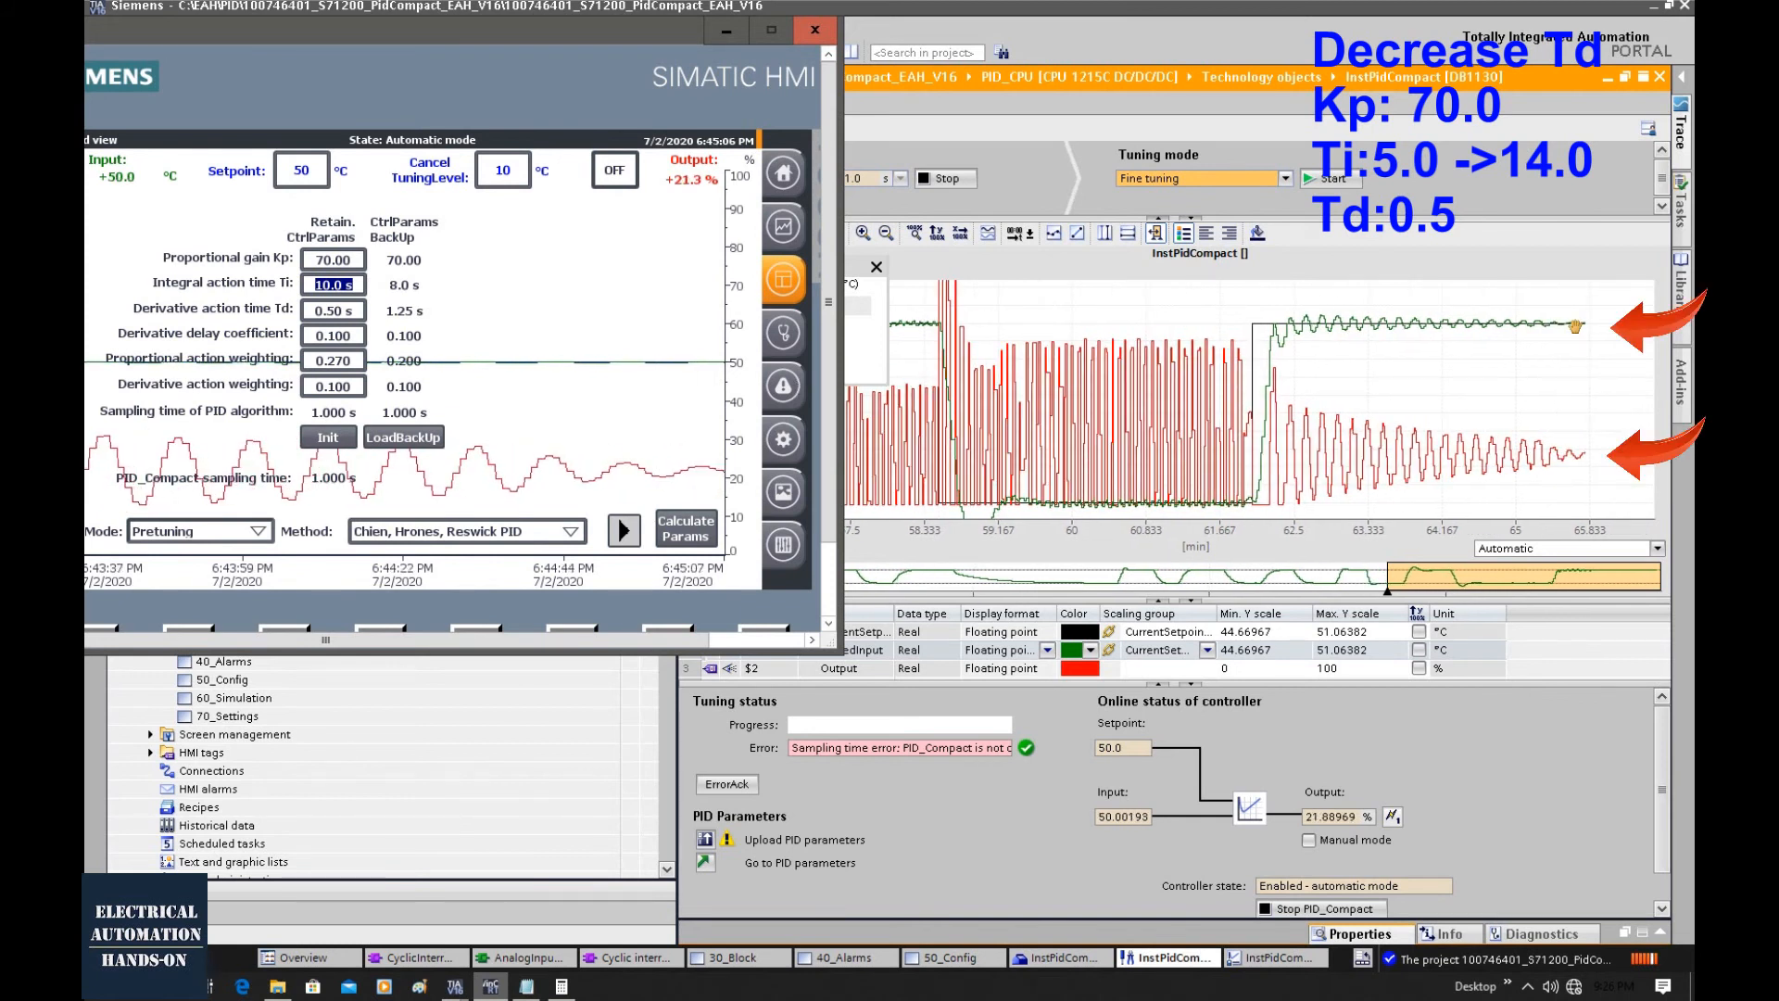
Step: Raise the integral action time Ti of the retained controller parameters further to 14 s
{"action": "left_click", "coordinate": [333, 289]}
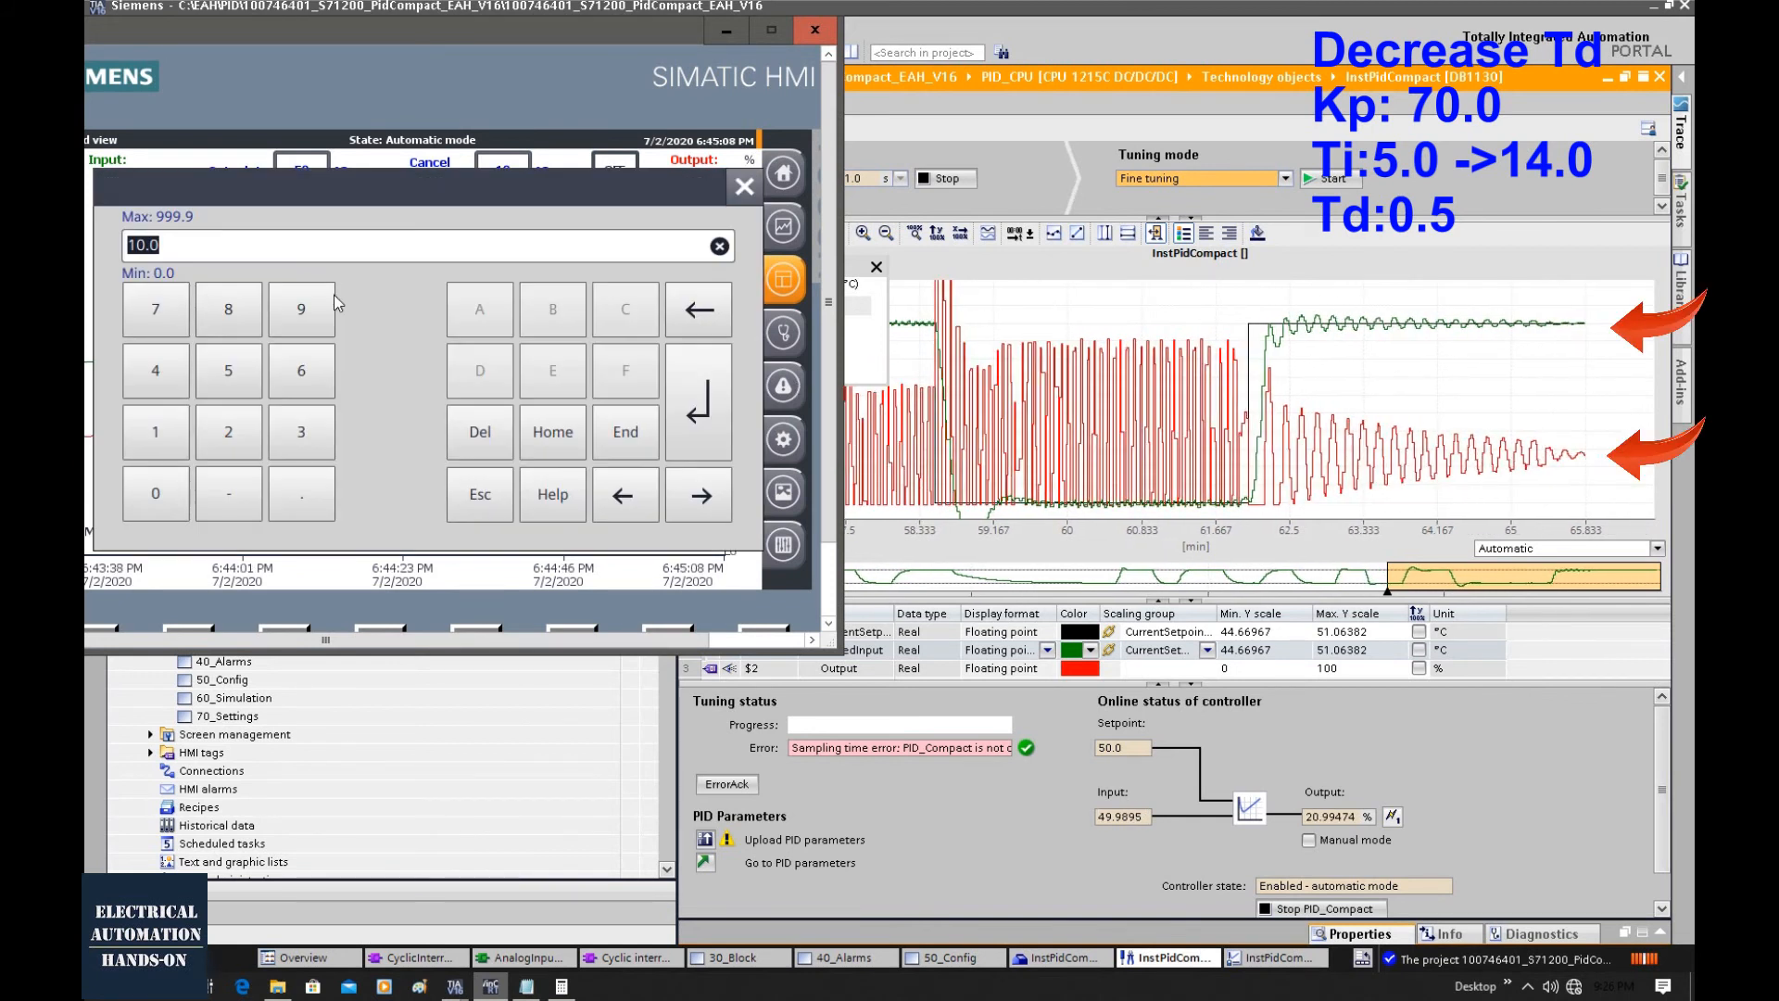
{"action": "left_click", "coordinate": [156, 432]}
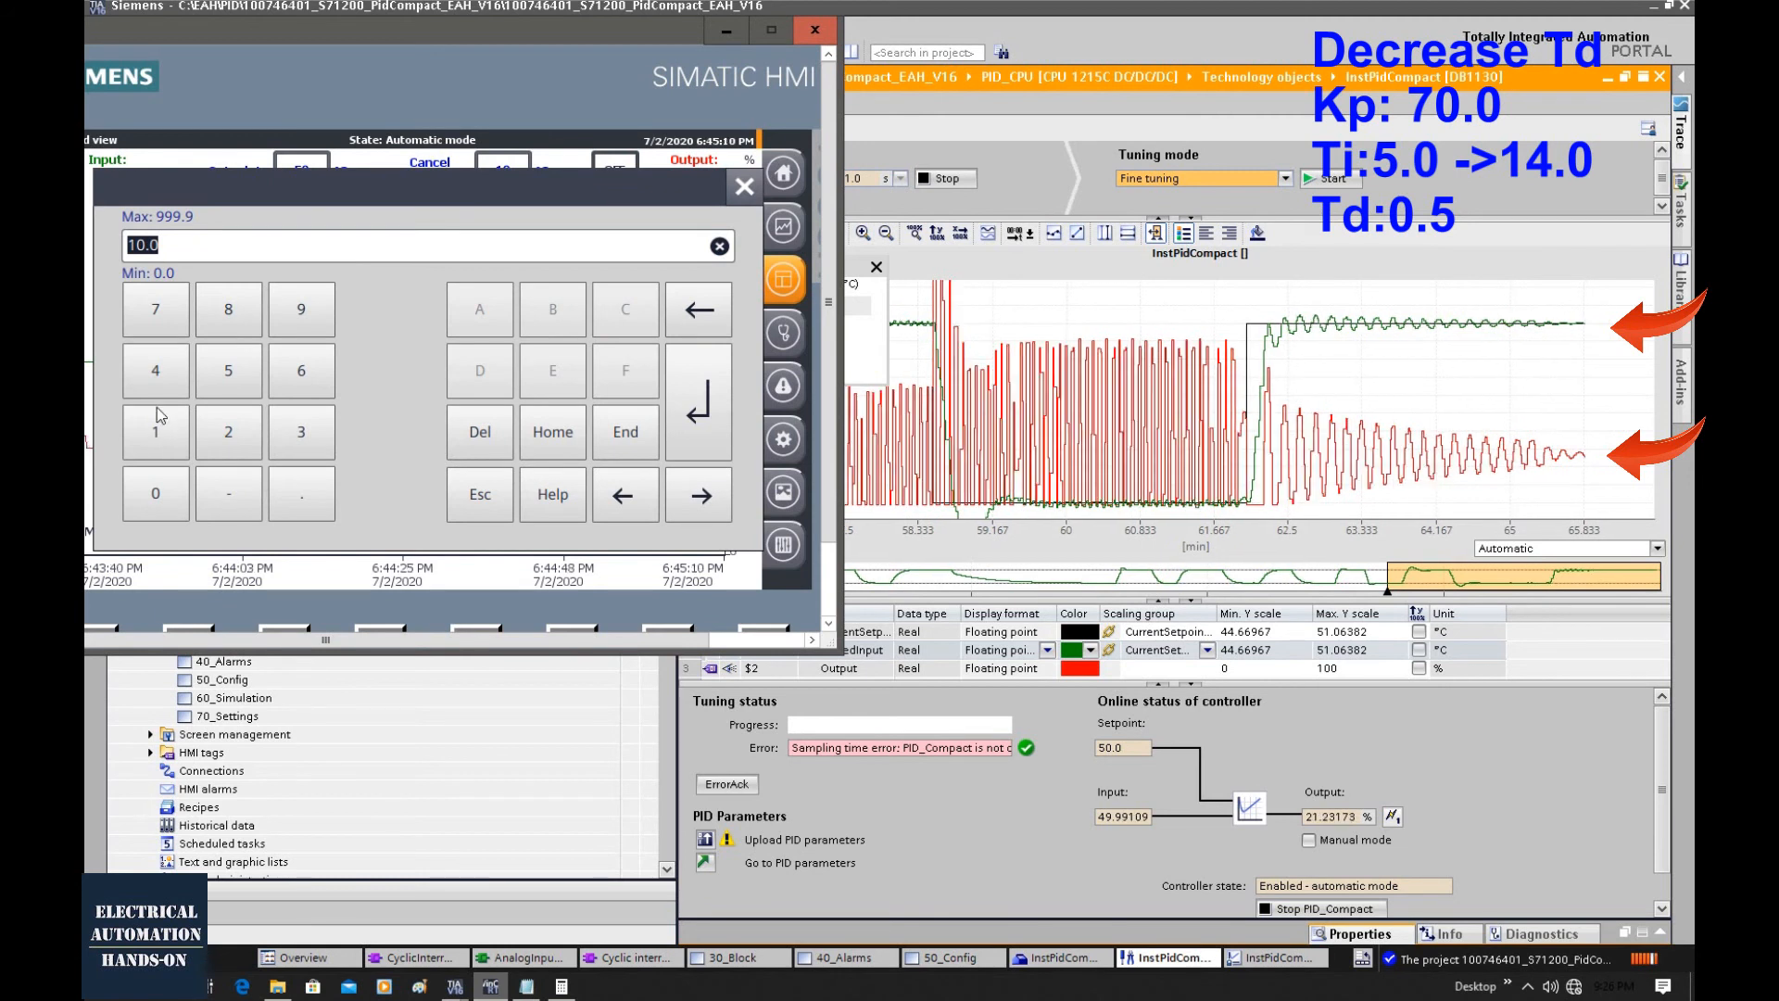
{"action": "left_click", "coordinate": [714, 400]}
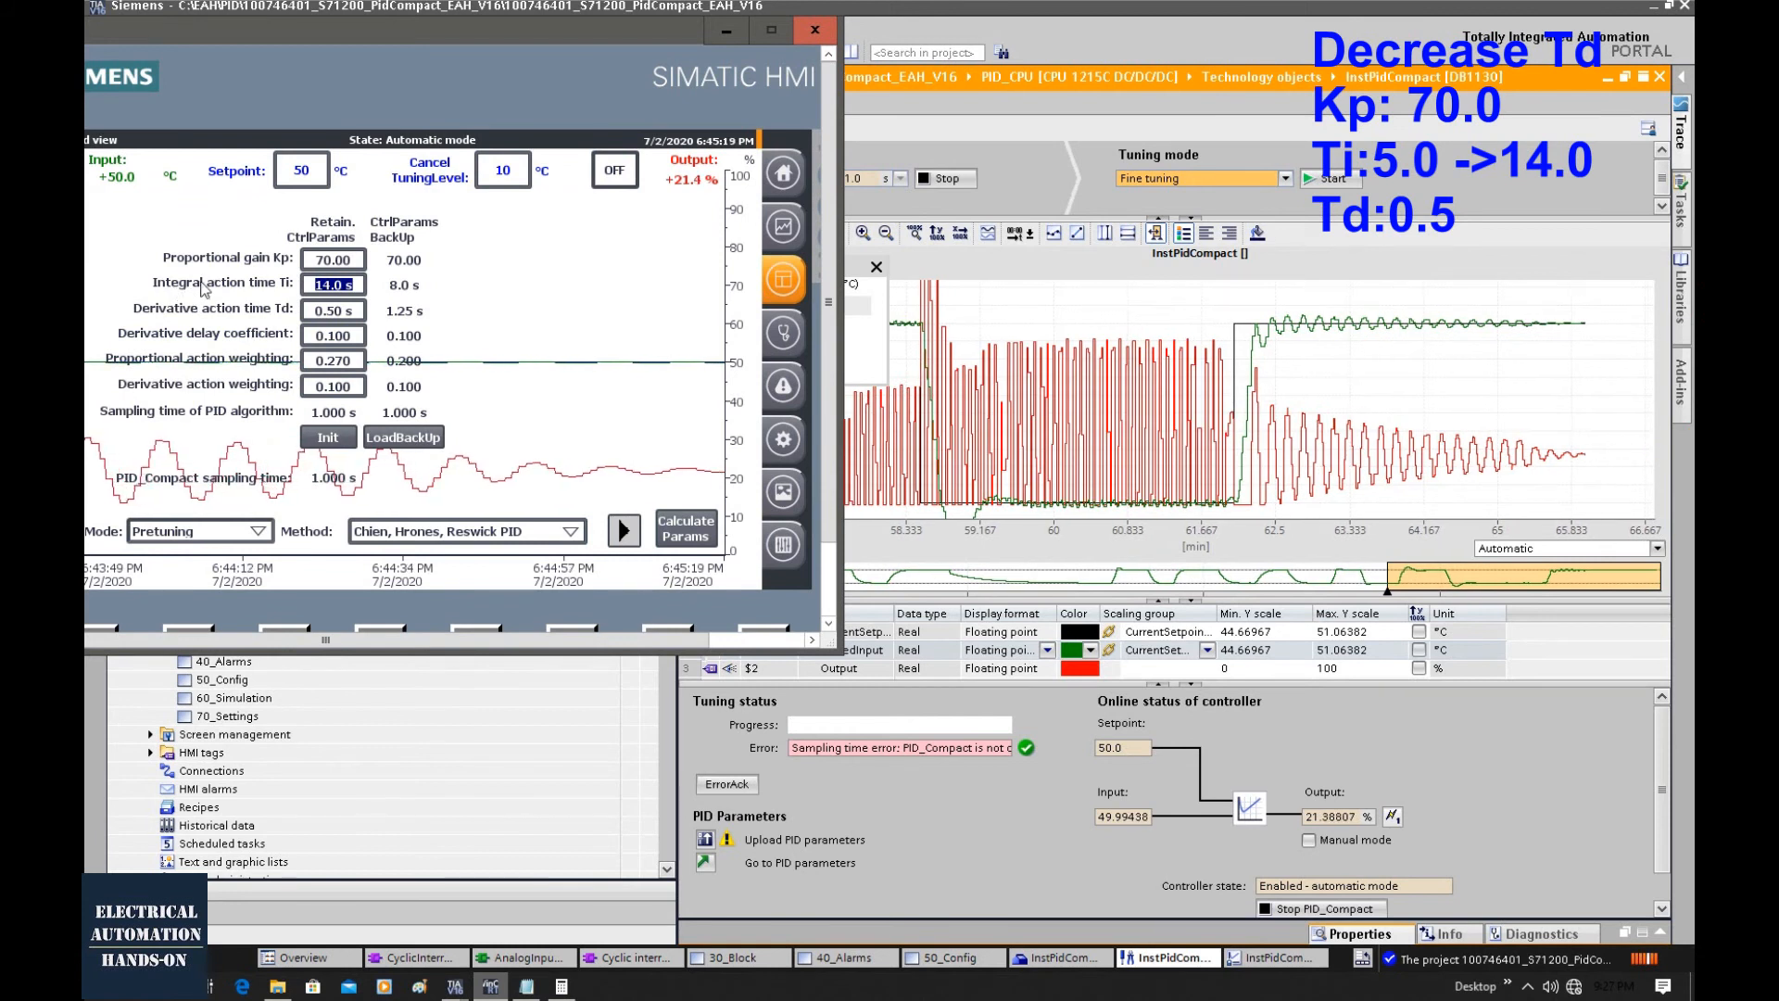
Step: Set the temperature setpoint to 45 °C to record the falling step response with Ti at 14 s and Td at 0.5 s
{"action": "left_click", "coordinate": [292, 176]}
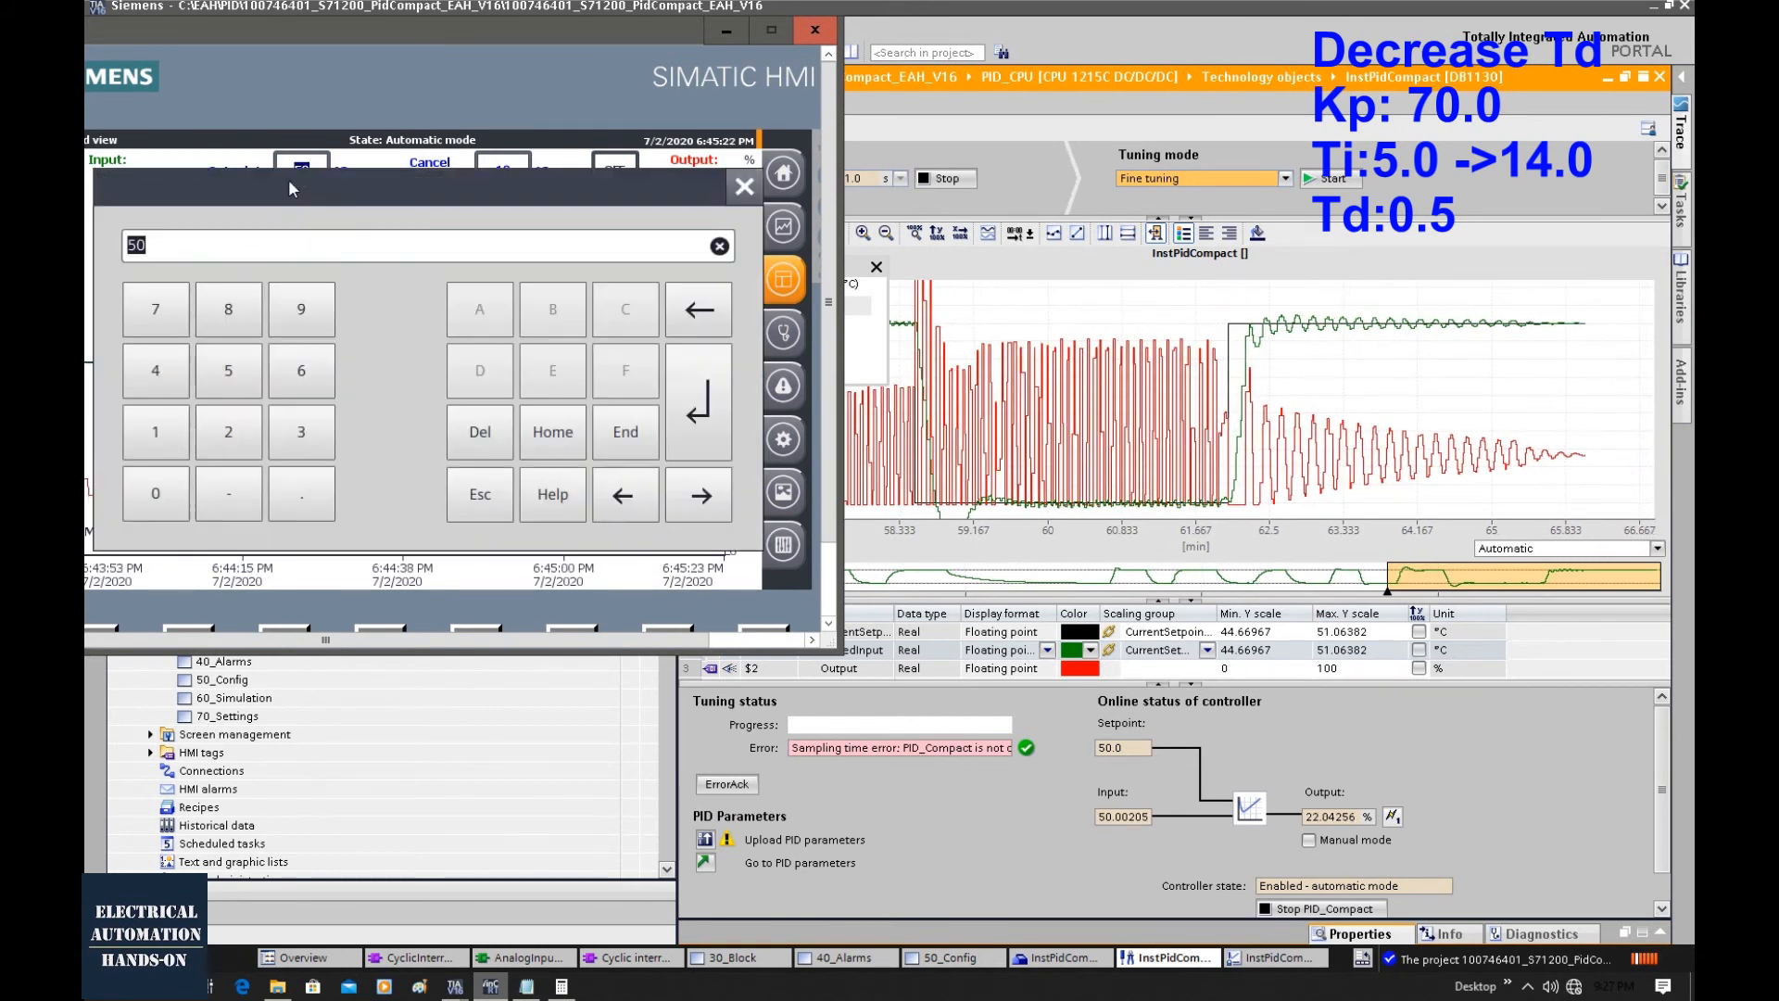
{"action": "left_click", "coordinate": [238, 380]}
{"action": "left_click", "coordinate": [732, 398]}
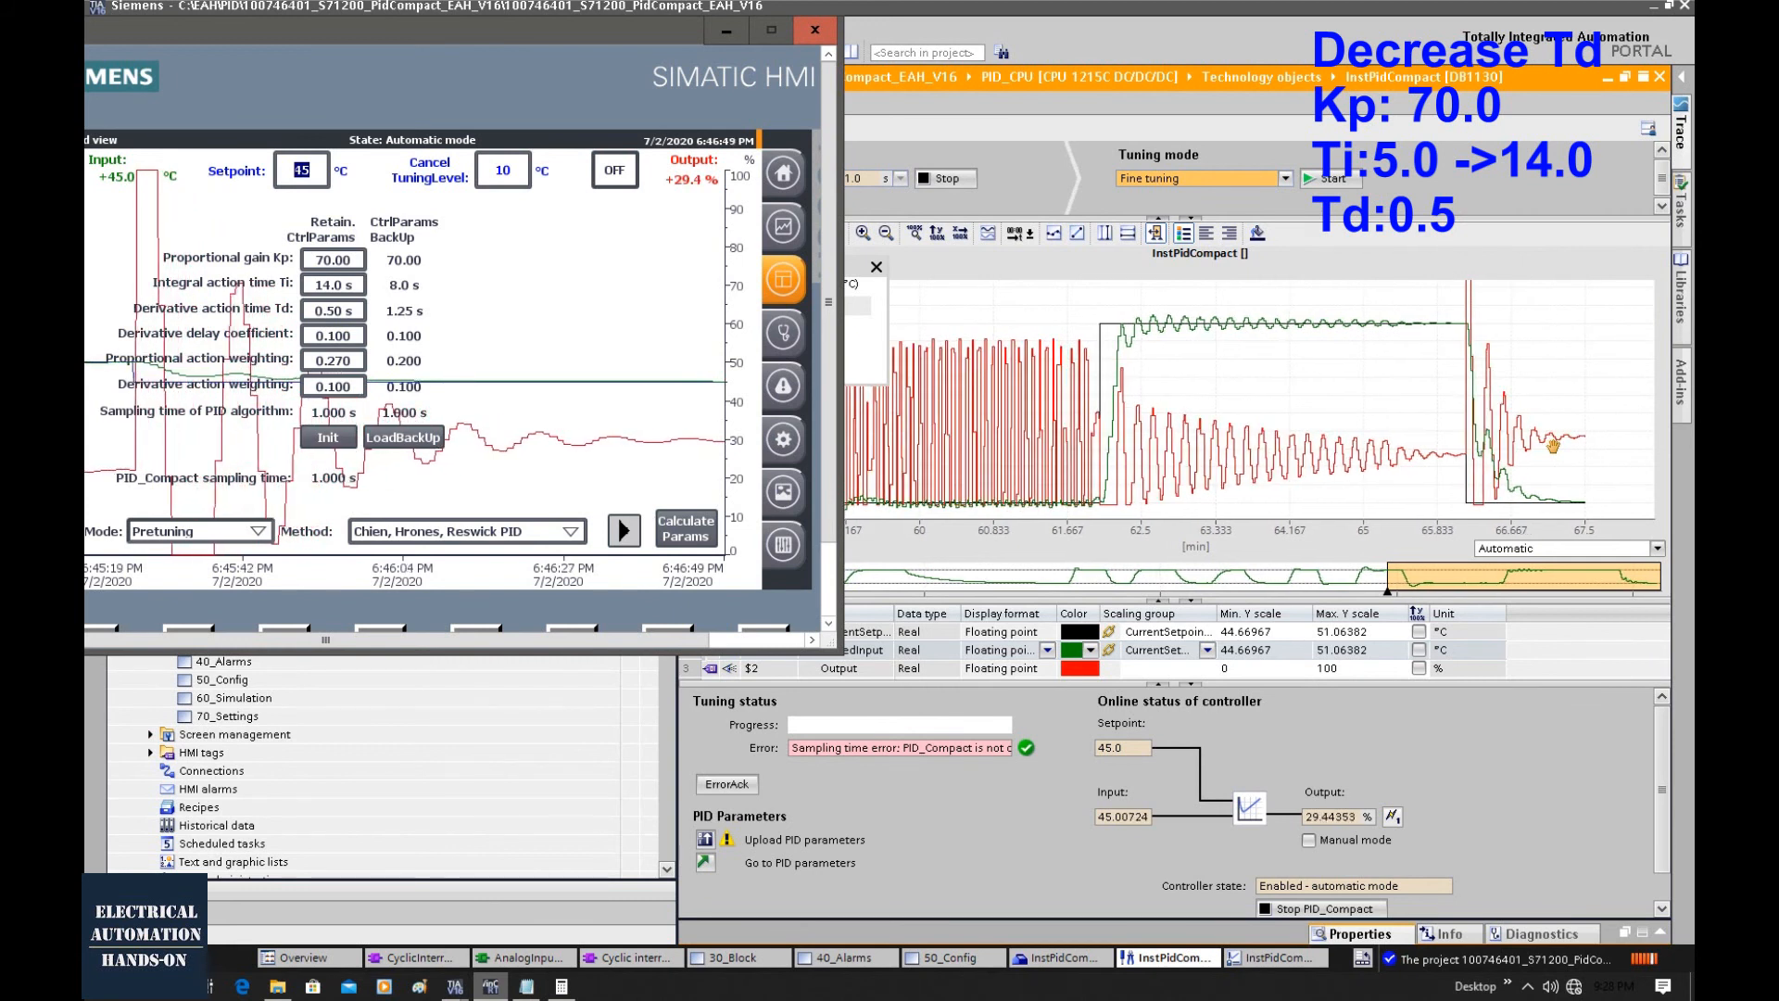
Step: Set the temperature setpoint to 50 °C to record the rising step response with Ti at 14 s and Td at 0.5 s
{"action": "left_click", "coordinate": [302, 172]}
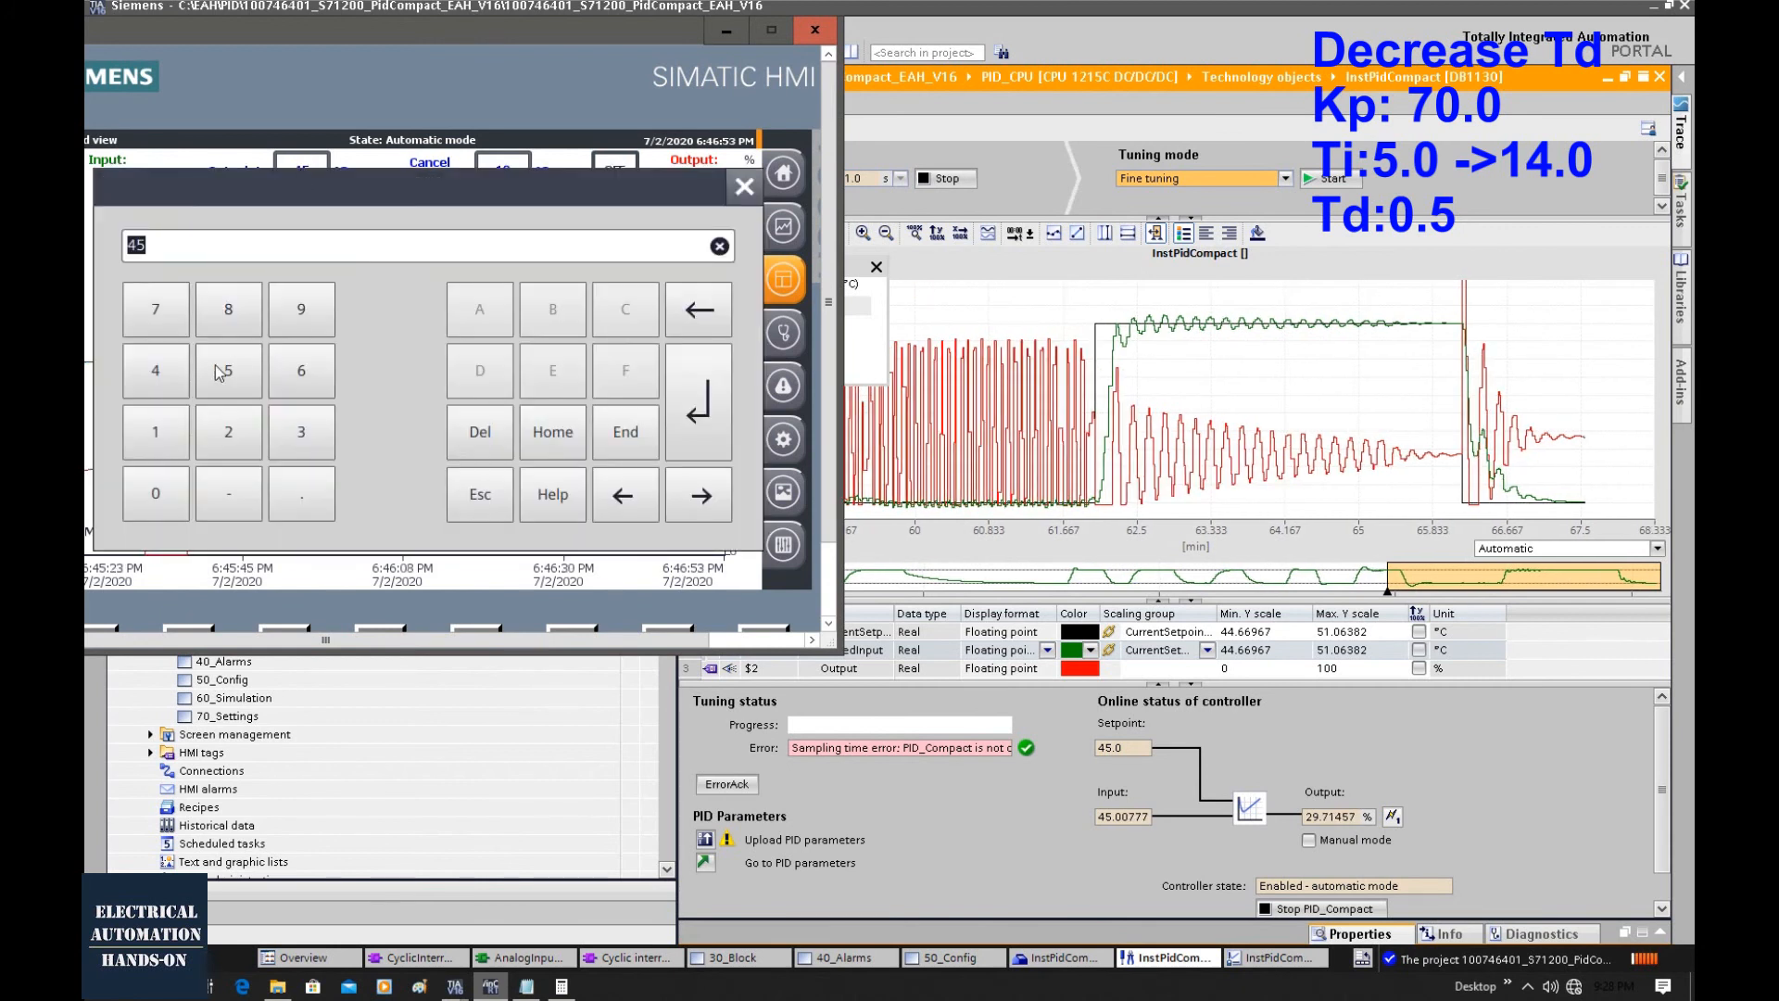
{"action": "left_click", "coordinate": [144, 499]}
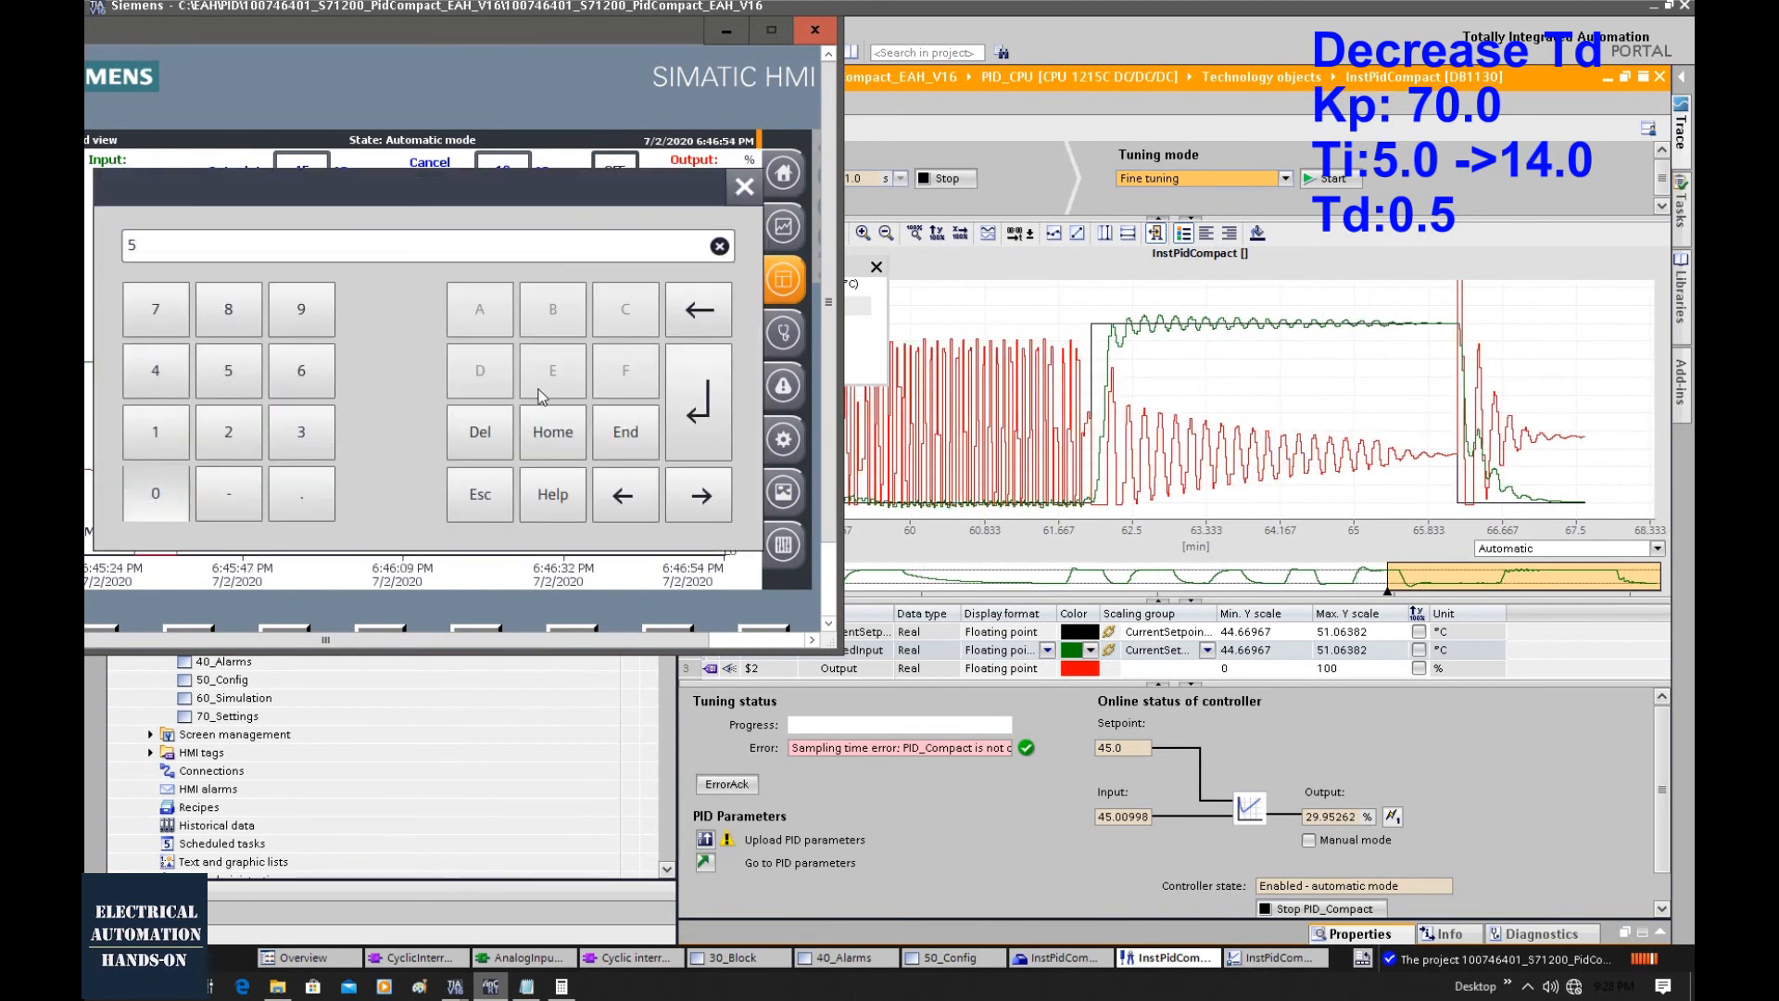
{"action": "left_click", "coordinate": [699, 401]}
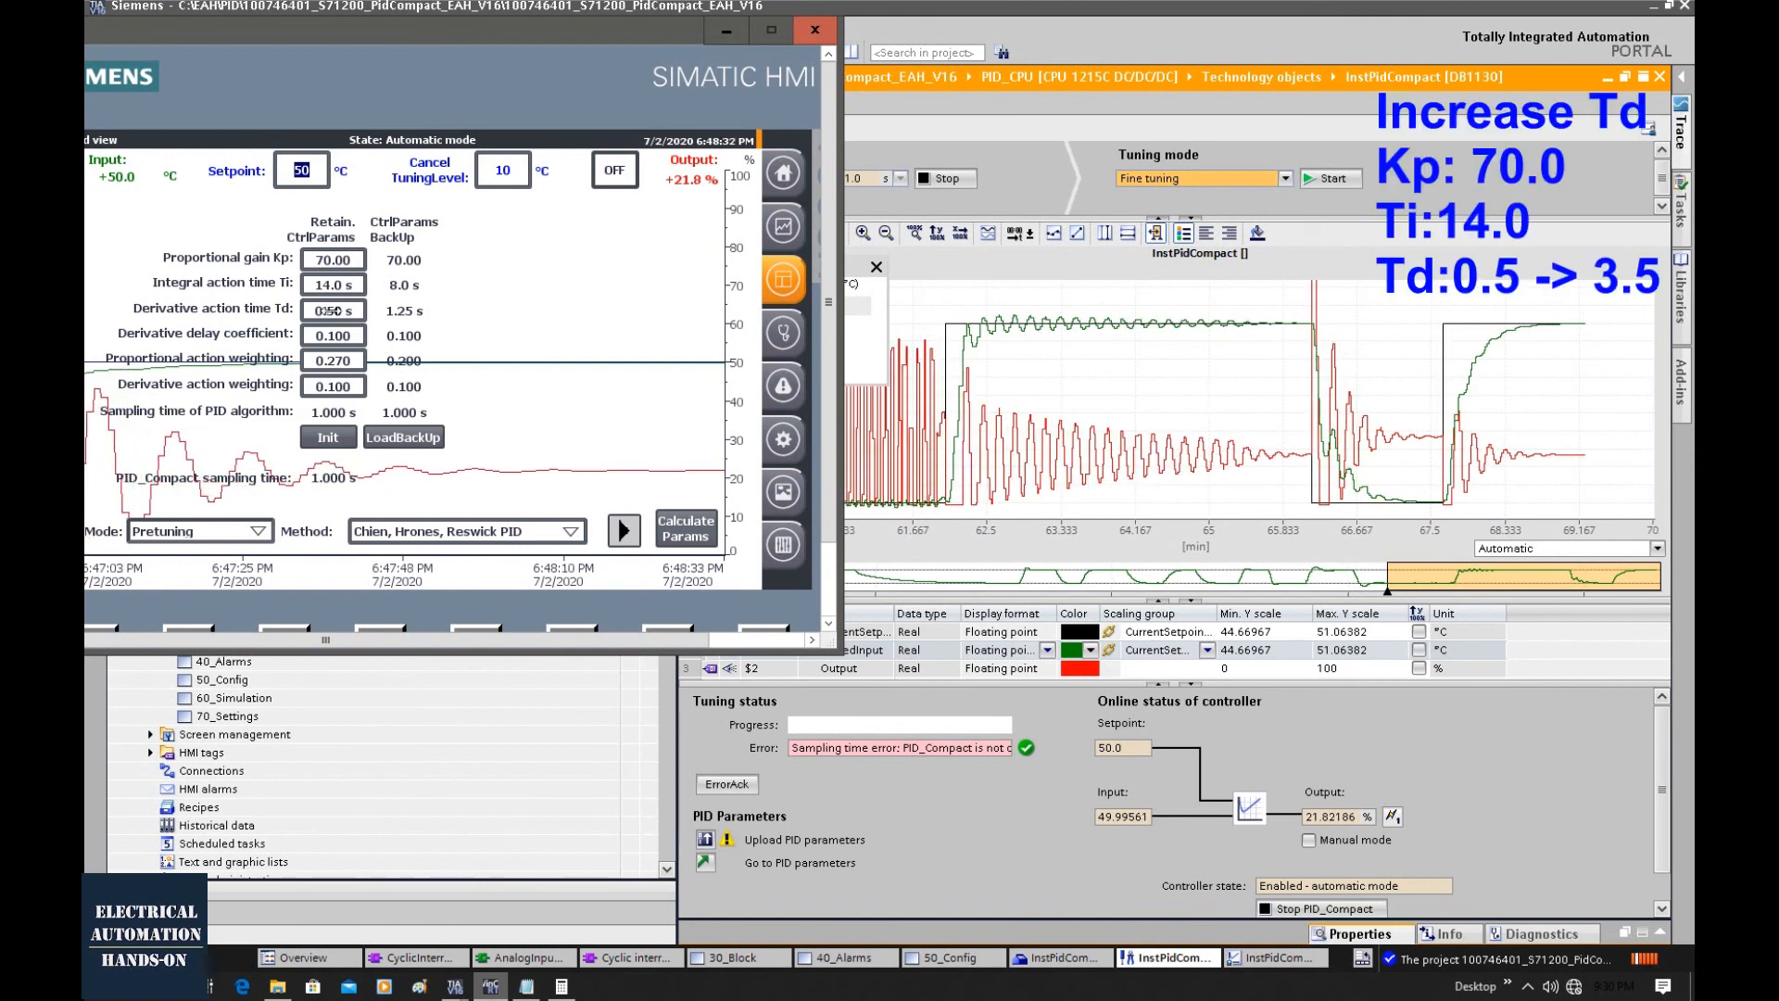
Step: Set the derivative action time Td of the retained controller parameters to 3.5 s
{"action": "left_click", "coordinate": [334, 311]}
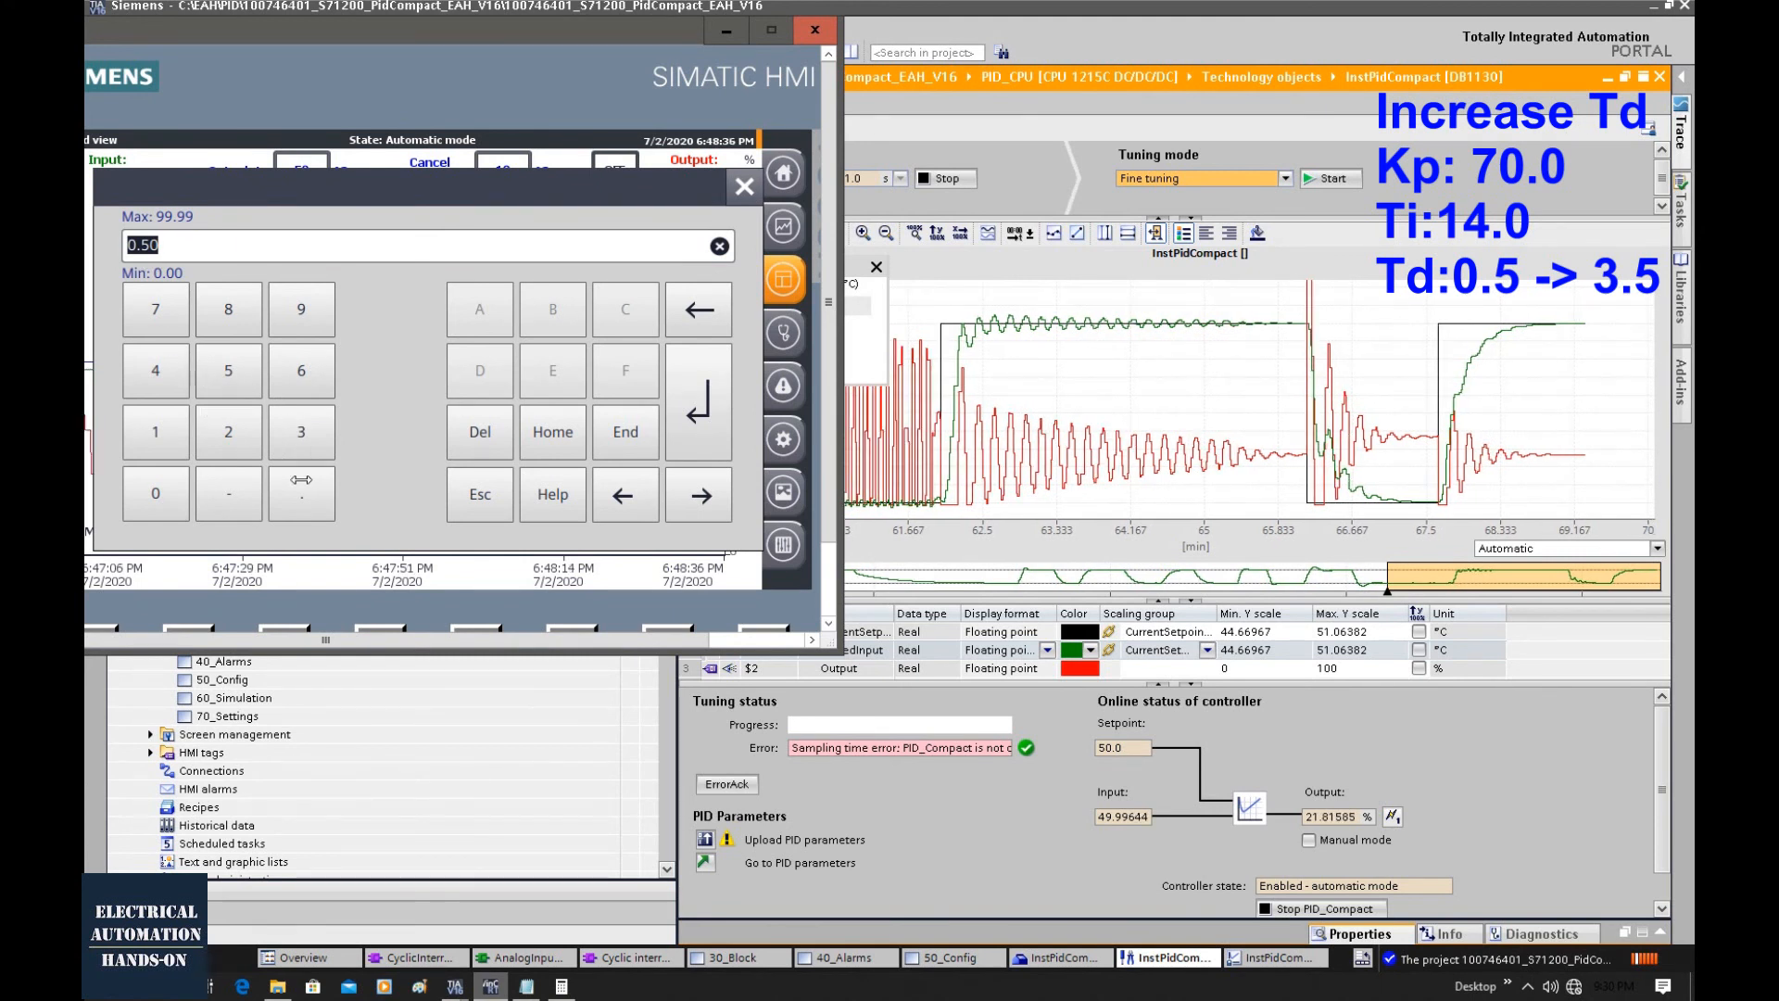
{"action": "type", "text": "3"}
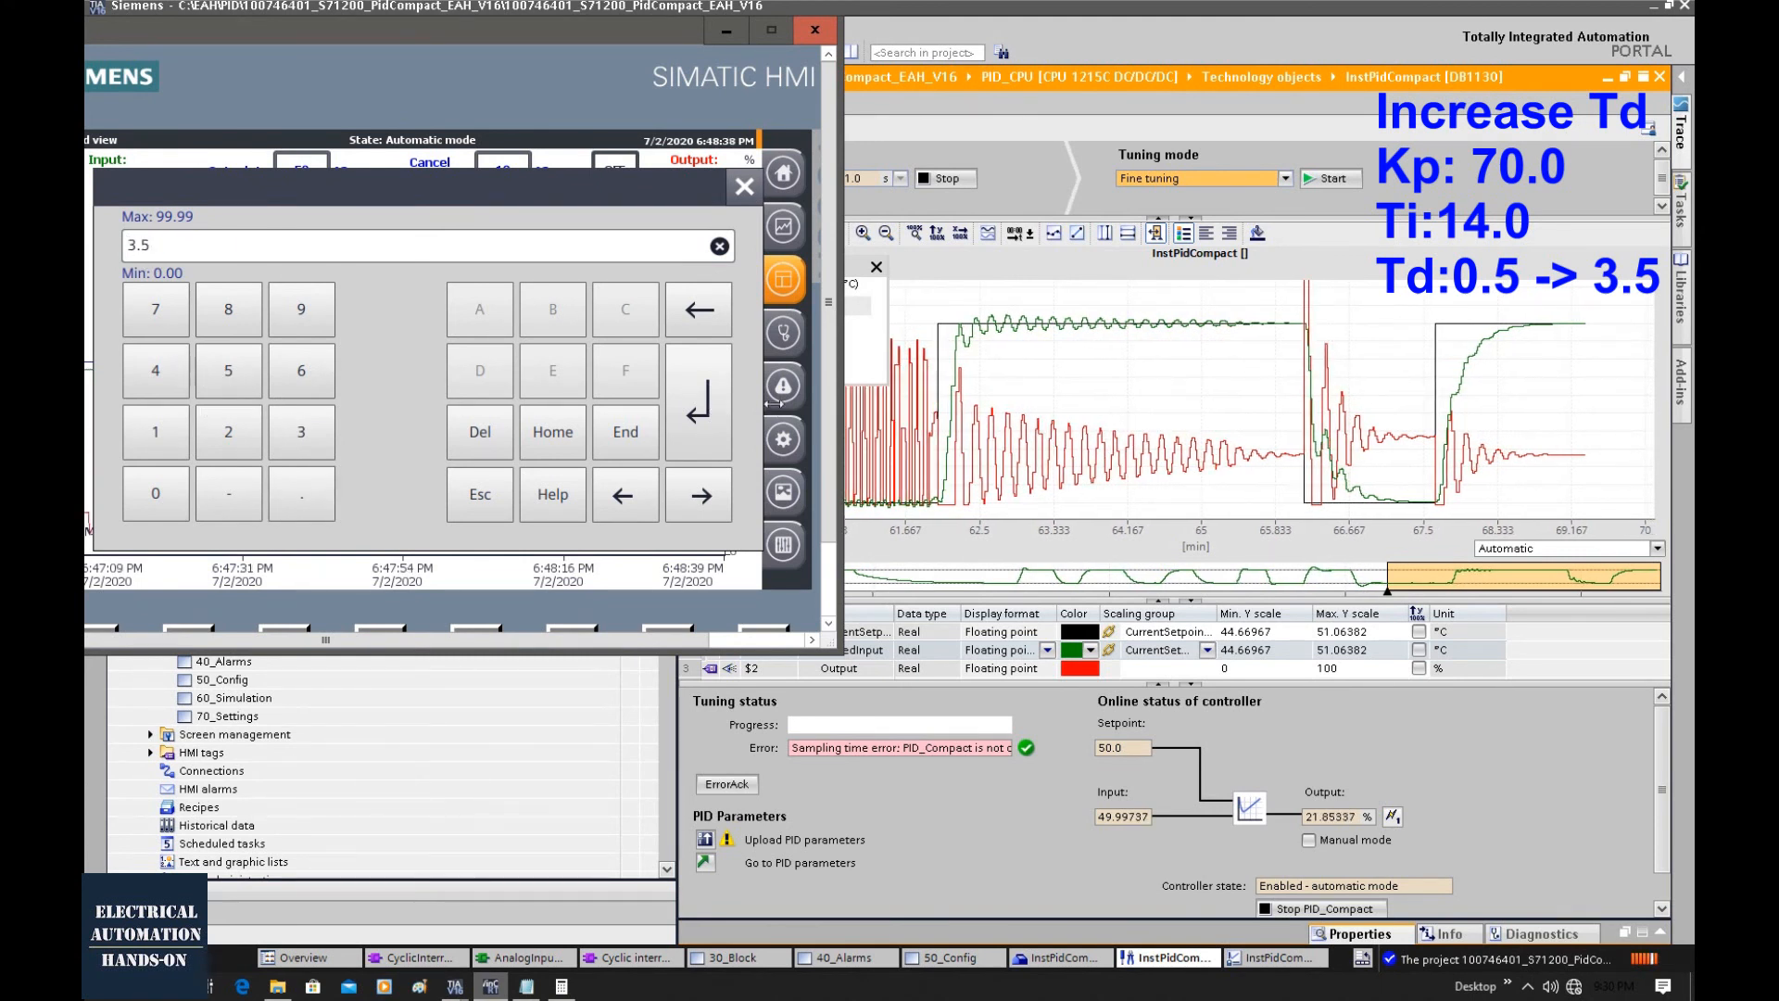
{"action": "left_click", "coordinate": [710, 398]}
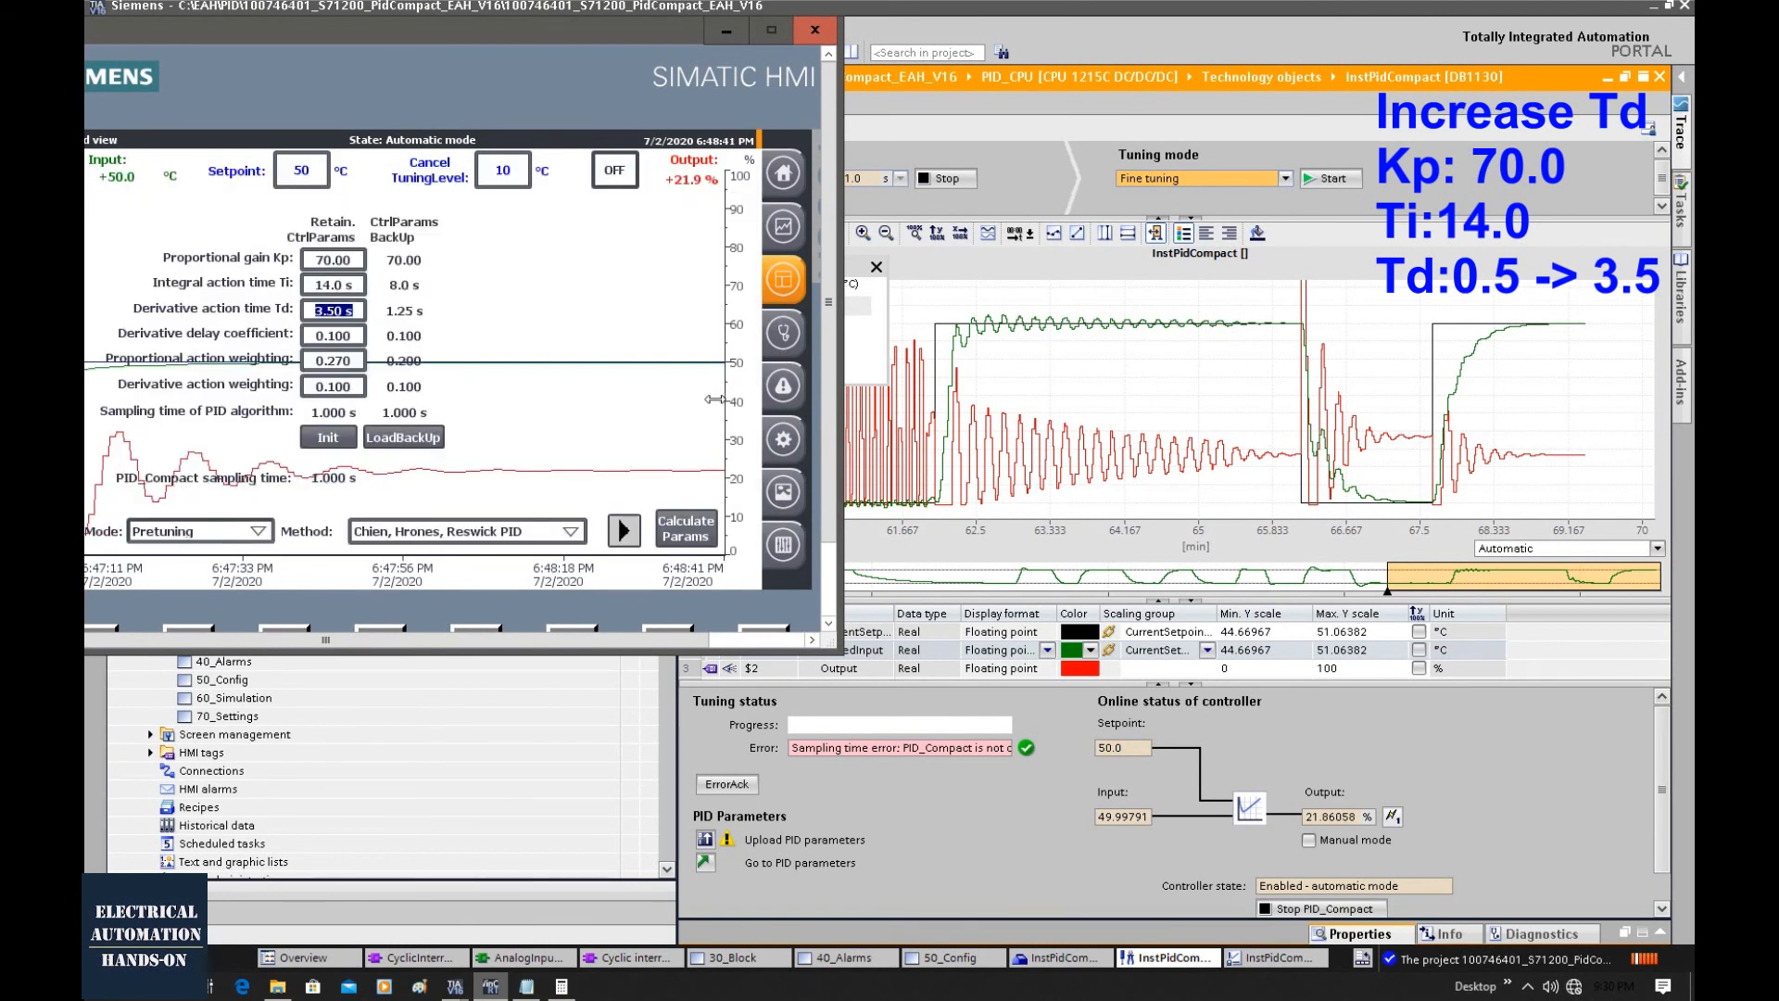
Step: Set the temperature setpoint to 45 °C to record the falling step response with Td at 3.5 s
{"action": "left_click", "coordinate": [315, 177]}
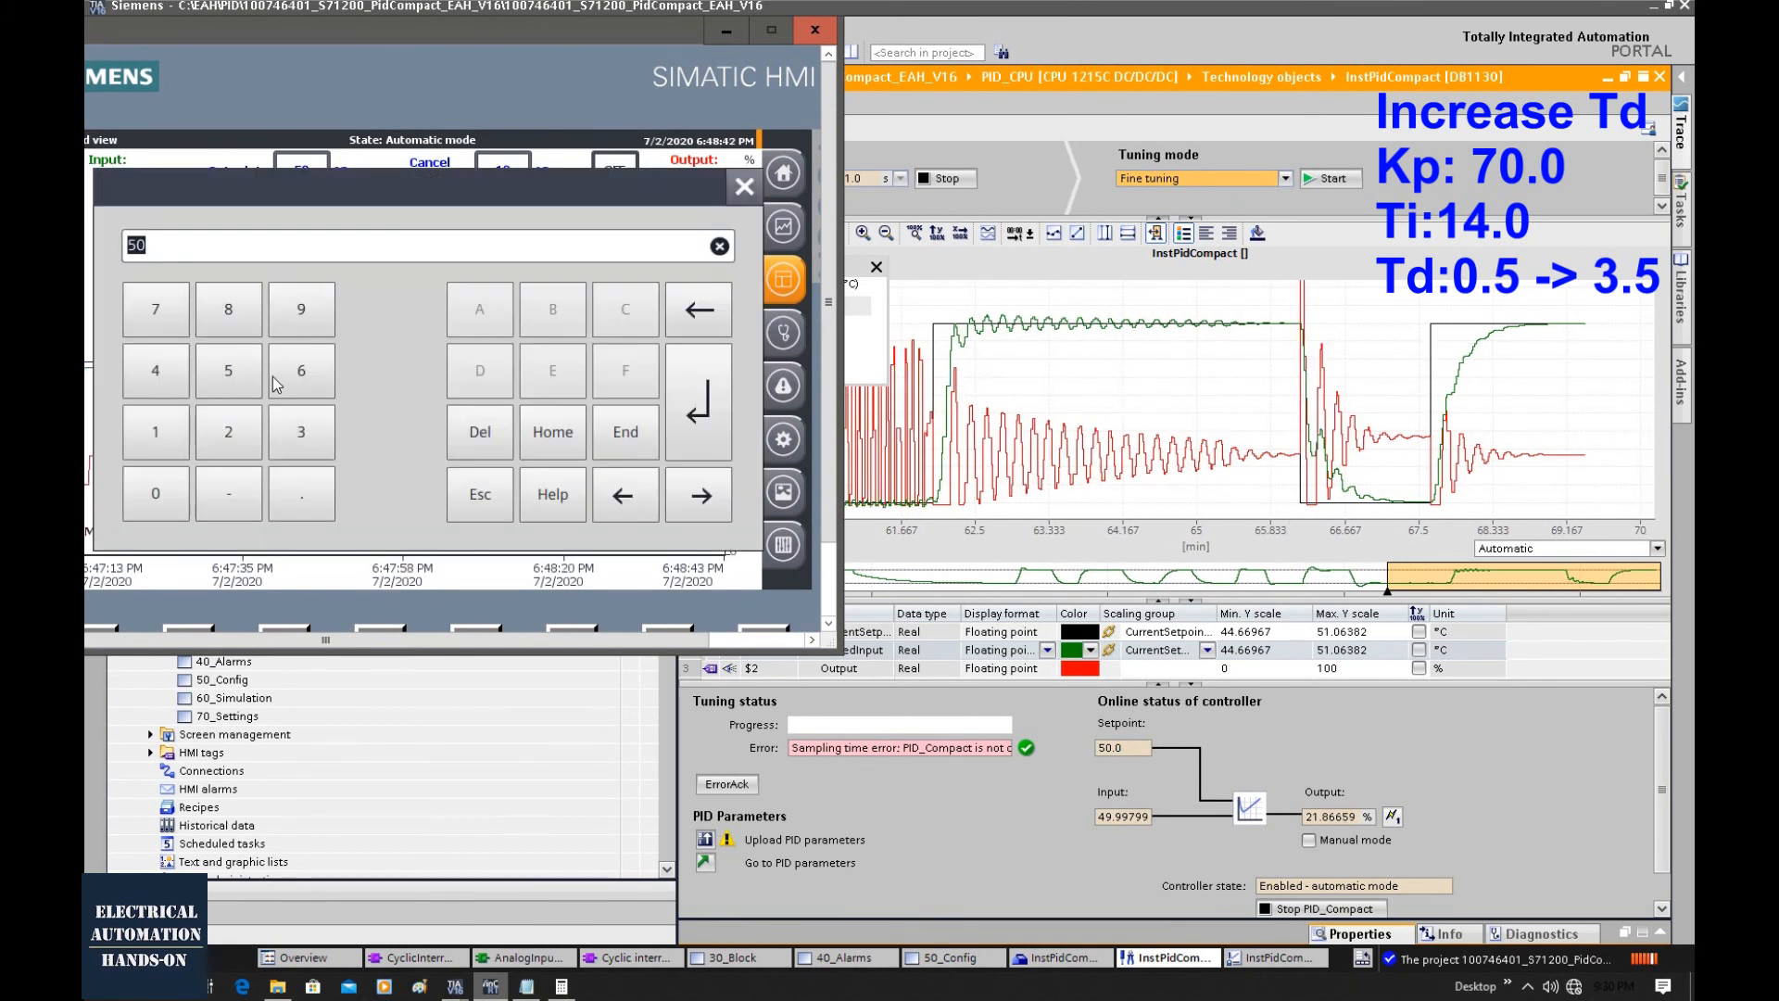
{"action": "left_click", "coordinate": [234, 379]}
{"action": "left_click", "coordinate": [708, 393]}
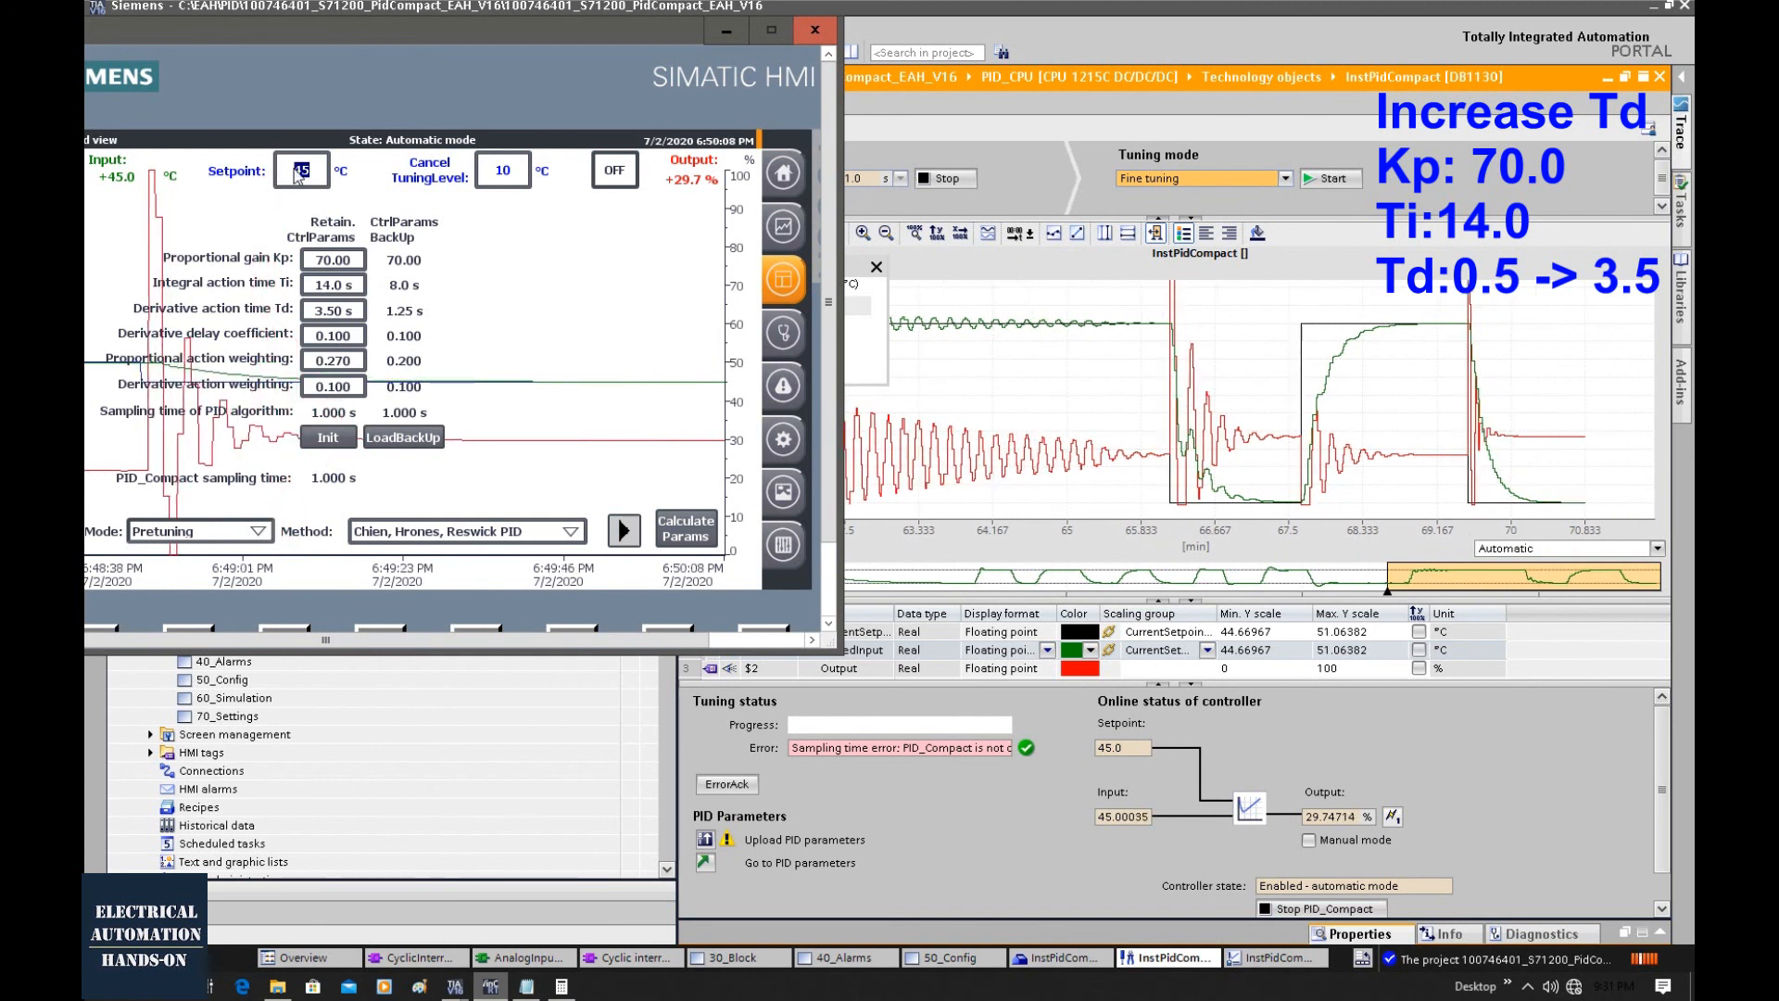
Step: Set the temperature setpoint to 50 °C to record the rising step response with Td at 3.5 s
{"action": "left_click", "coordinate": [292, 167]}
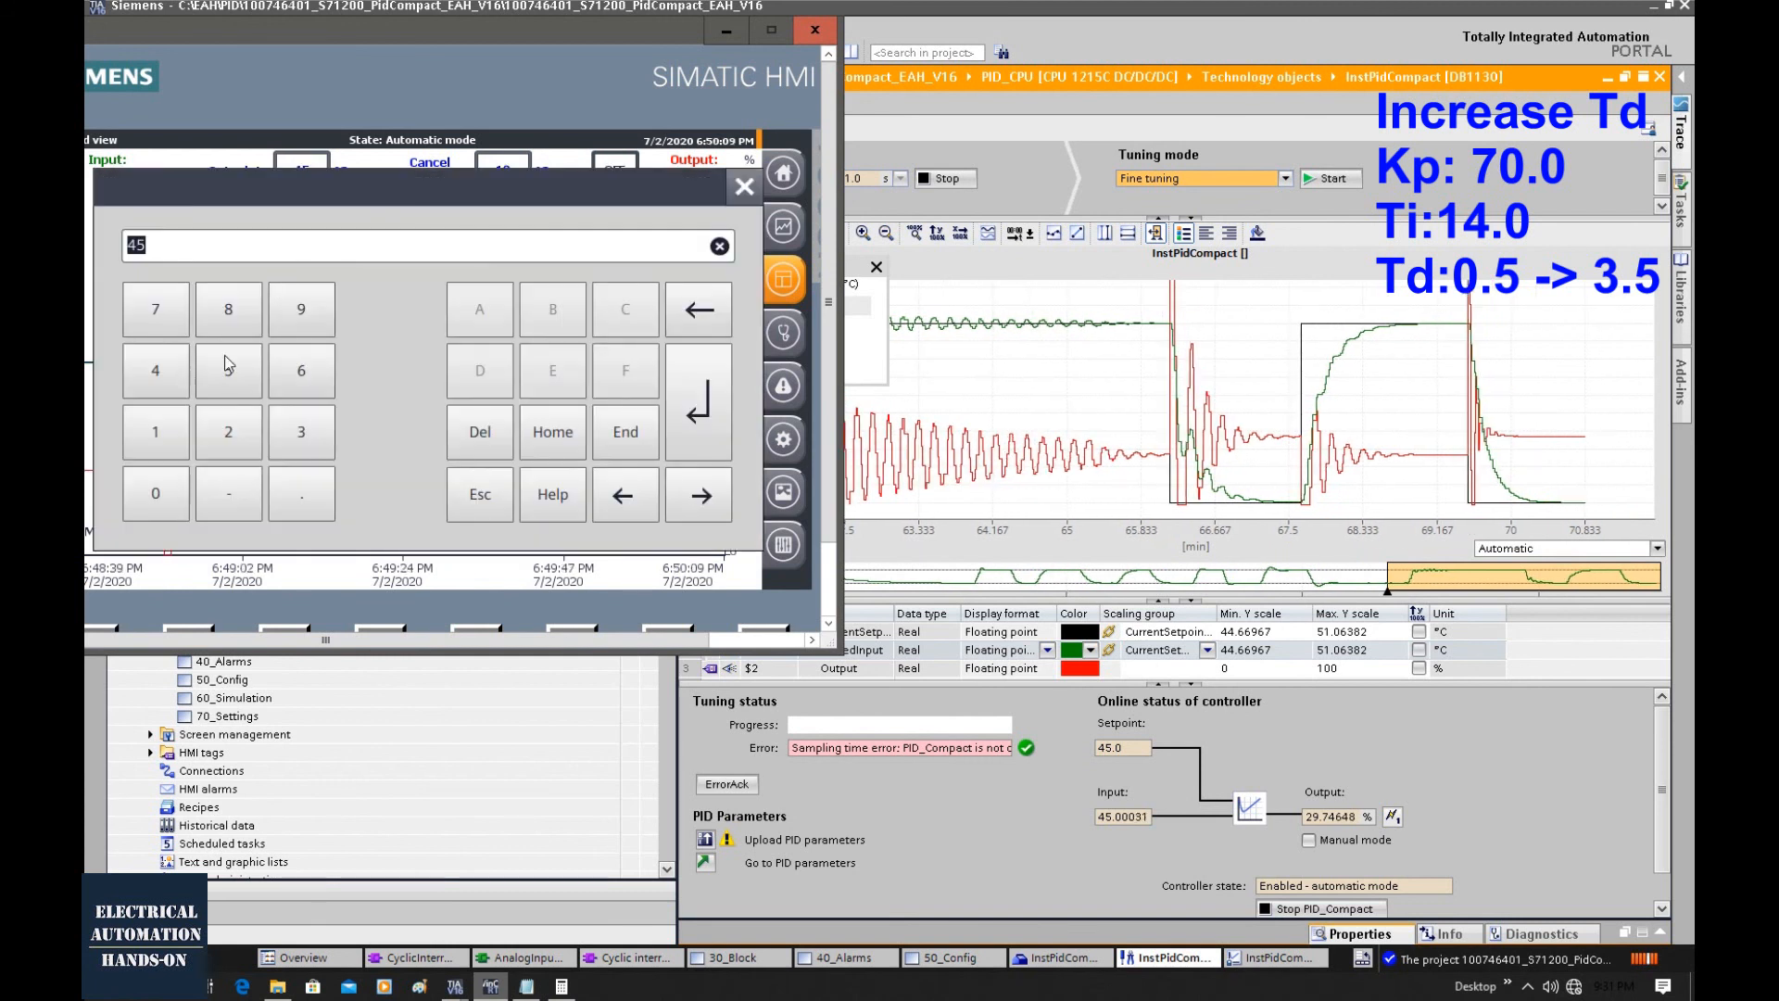
{"action": "type", "text": "5"}
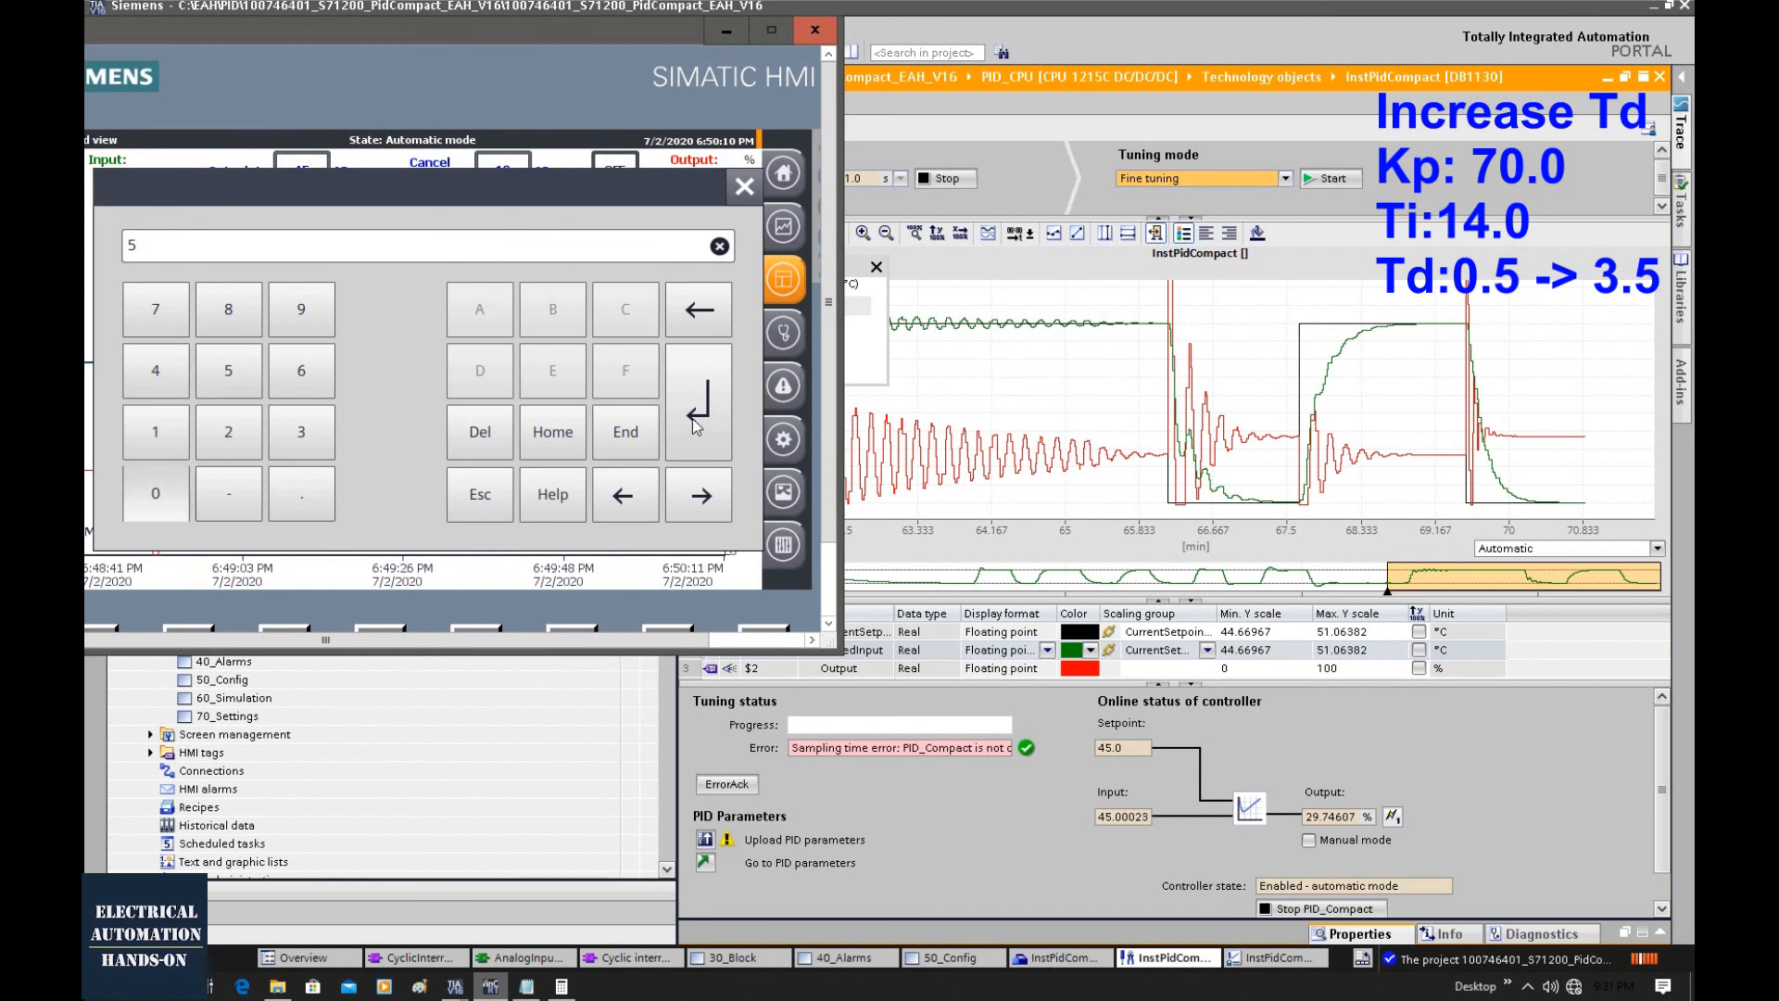
{"action": "type", "text": "0"}
{"action": "left_click", "coordinate": [692, 419]}
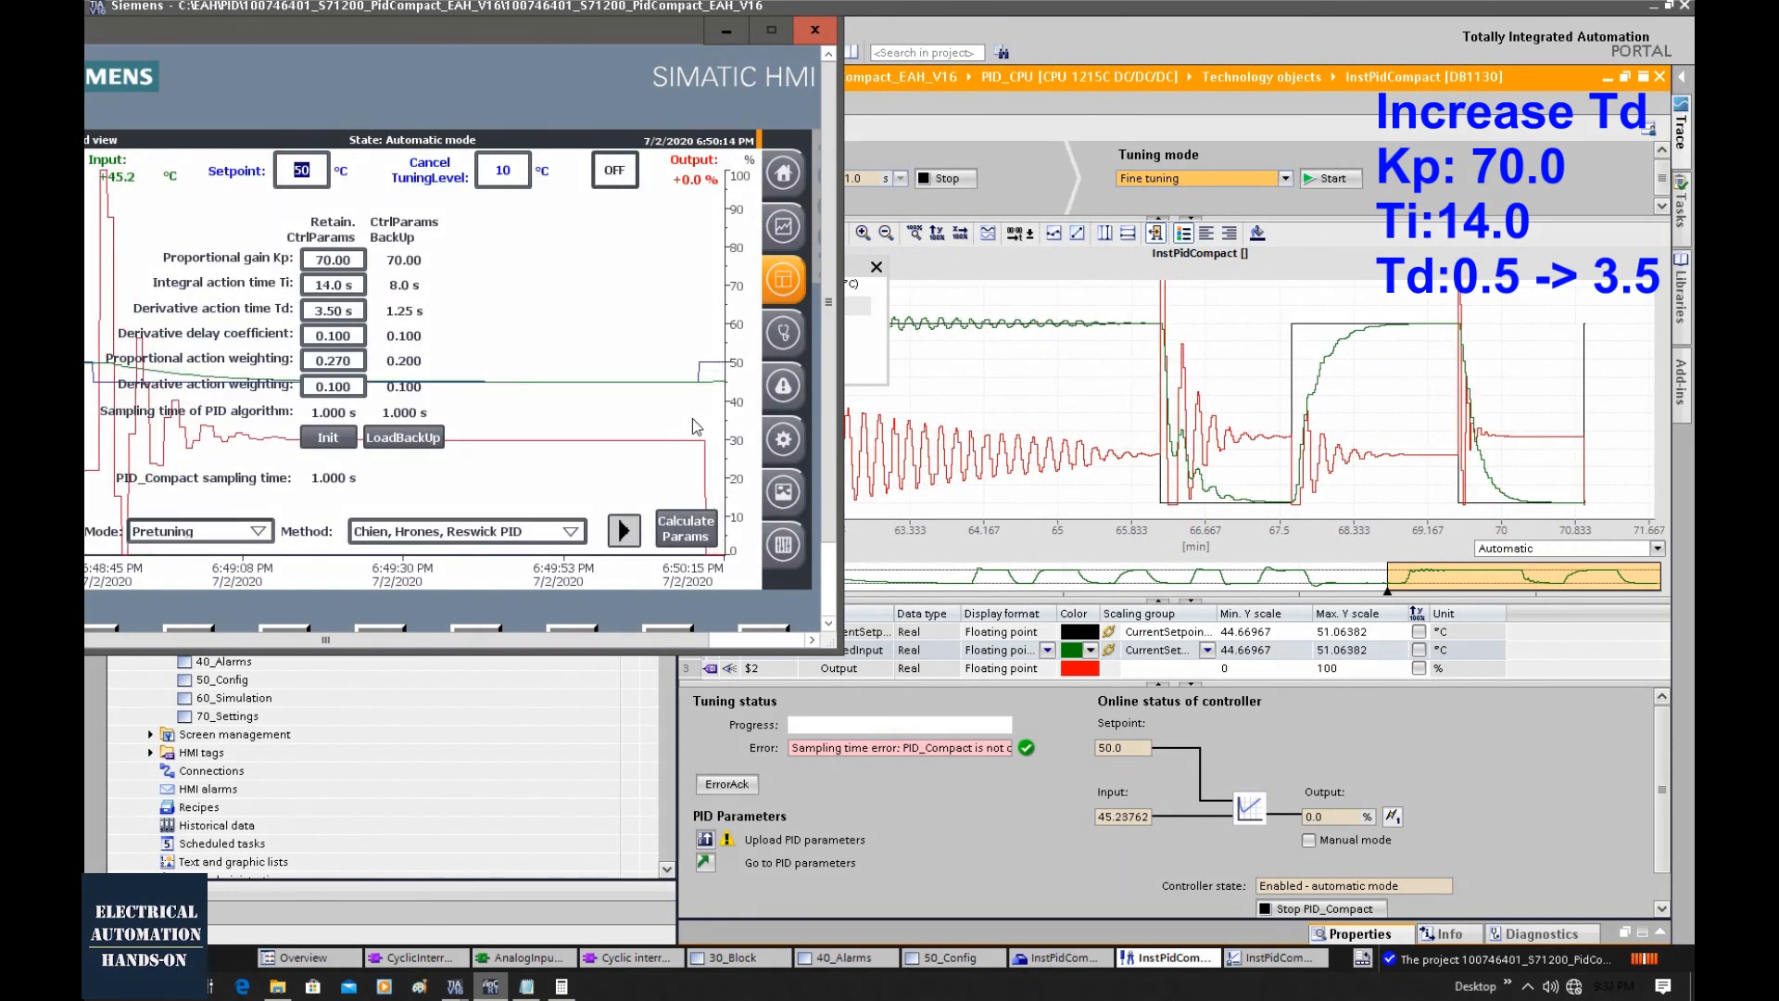